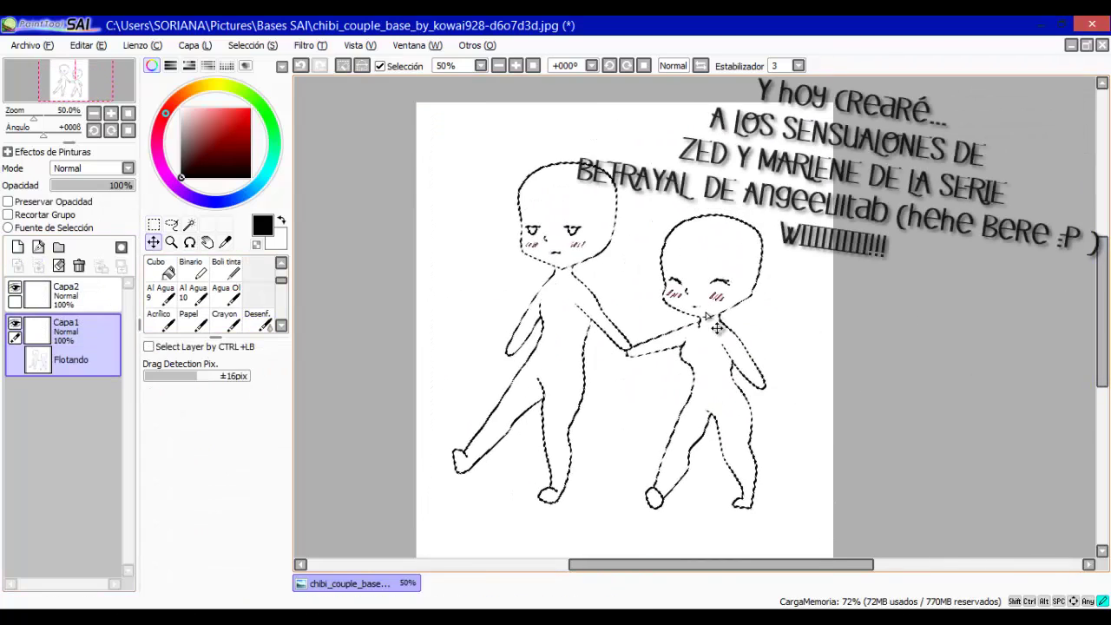
# Select the heads and bodies of both chibi figures on Capa1 with the Magic Wand.
pyautogui.click(189, 224)
pyautogui.click(565, 204)
pyautogui.click(708, 256)
pyautogui.click(533, 326)
pyautogui.click(707, 391)
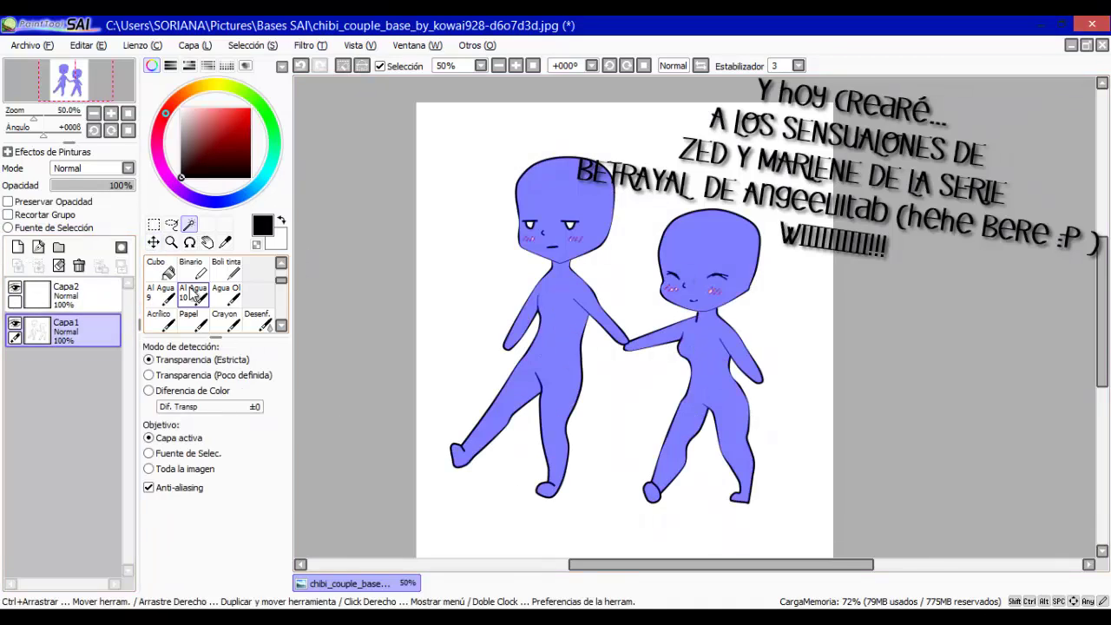
# Paint the selected areas of both figures a light tan skin colour on Capa2 with the Pincel brush at size 350.
pyautogui.click(225, 404)
pyautogui.click(202, 110)
pyautogui.click(65, 290)
pyautogui.moveTo(555, 191); pyautogui.dragTo(547, 399)
pyautogui.moveTo(584, 145)
pyautogui.mouseDown()
pyautogui.moveTo(521, 321)
pyautogui.moveTo(556, 487)
pyautogui.mouseUp()
pyautogui.moveTo(608, 339); pyautogui.dragTo(721, 356)
pyautogui.click(226, 65)
pyautogui.click(170, 65)
pyautogui.moveTo(686, 260); pyautogui.dragTo(686, 451)
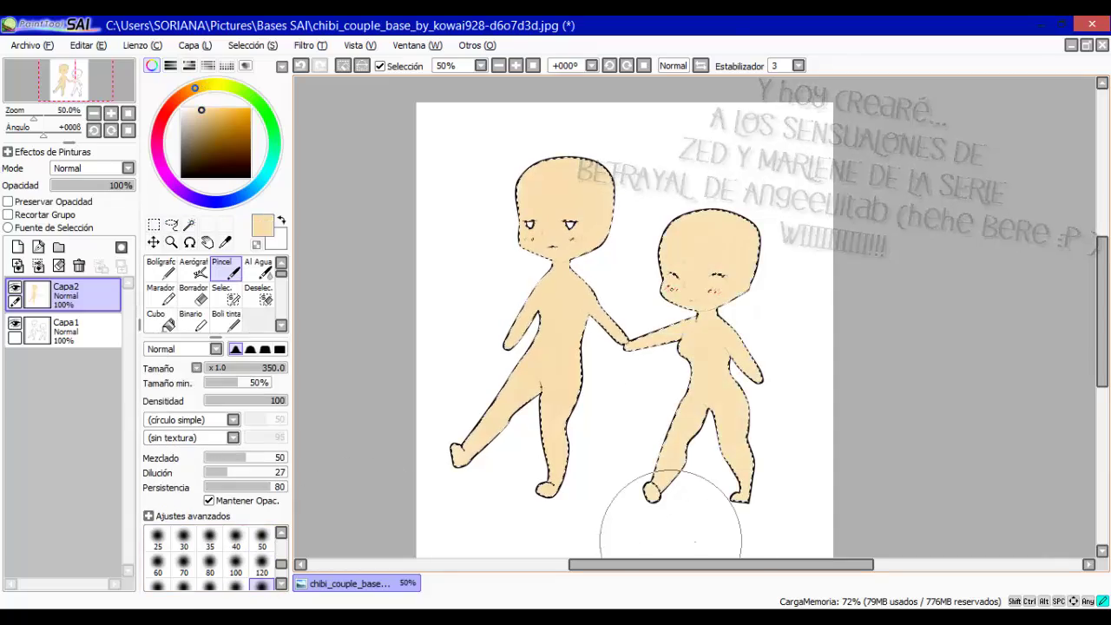
# Set Capa2's blending mode to Multiplicar and add a linework layer above it.
pyautogui.click(91, 167)
pyautogui.click(171, 242)
pyautogui.click(351, 234)
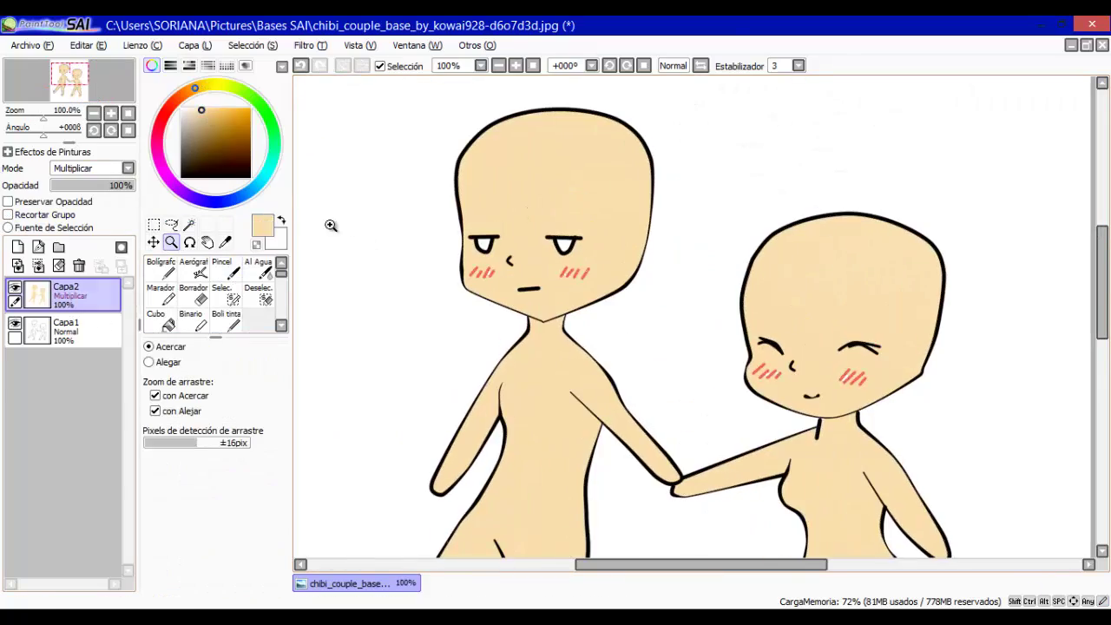
pyautogui.click(17, 246)
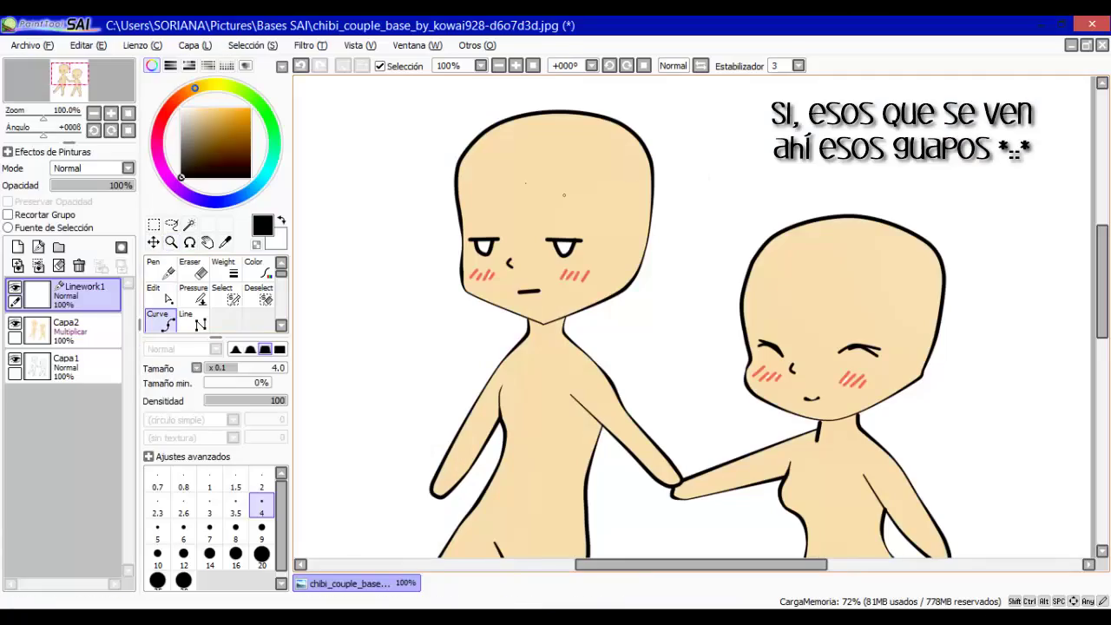
# Draw the taller figure's hair with black Curve lines at size 4: jagged fringe, outer outline, pointed lower tips and inner strands.
pyautogui.moveTo(539, 169); pyautogui.dragTo(512, 228)
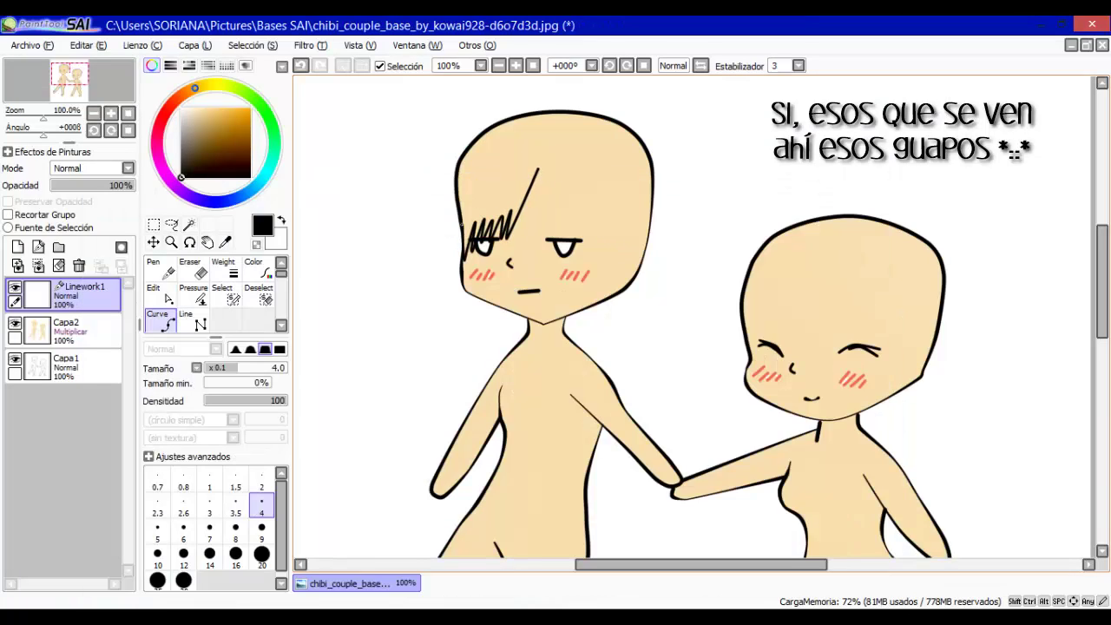
pyautogui.moveTo(465, 286); pyautogui.dragTo(483, 314)
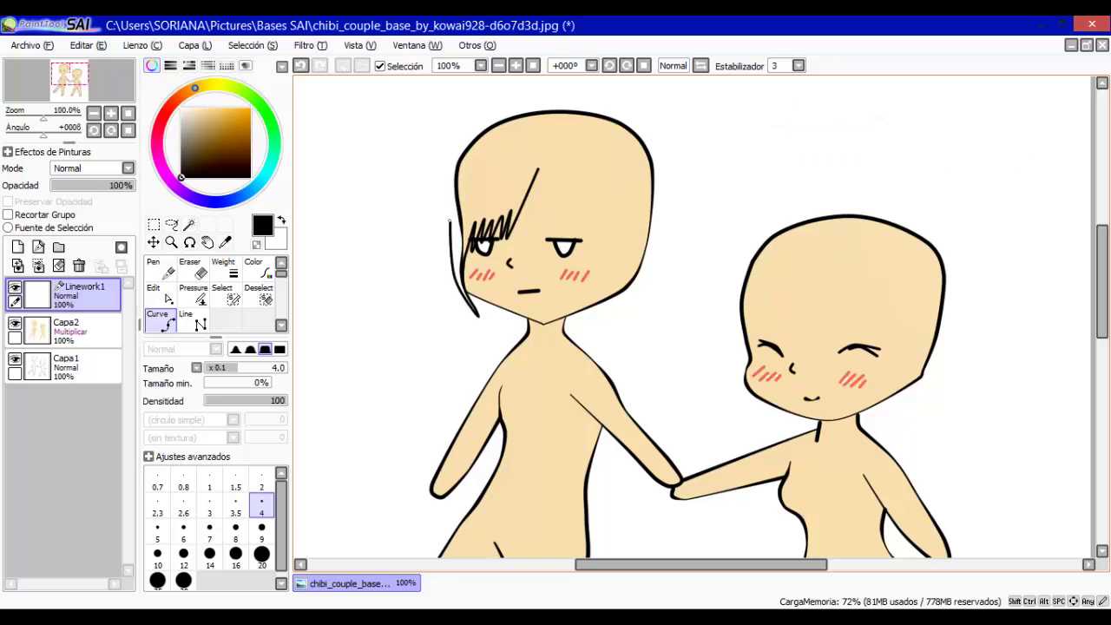
pyautogui.hotkey('ctrl', 'z')
pyautogui.moveTo(569, 105); pyautogui.dragTo(672, 182)
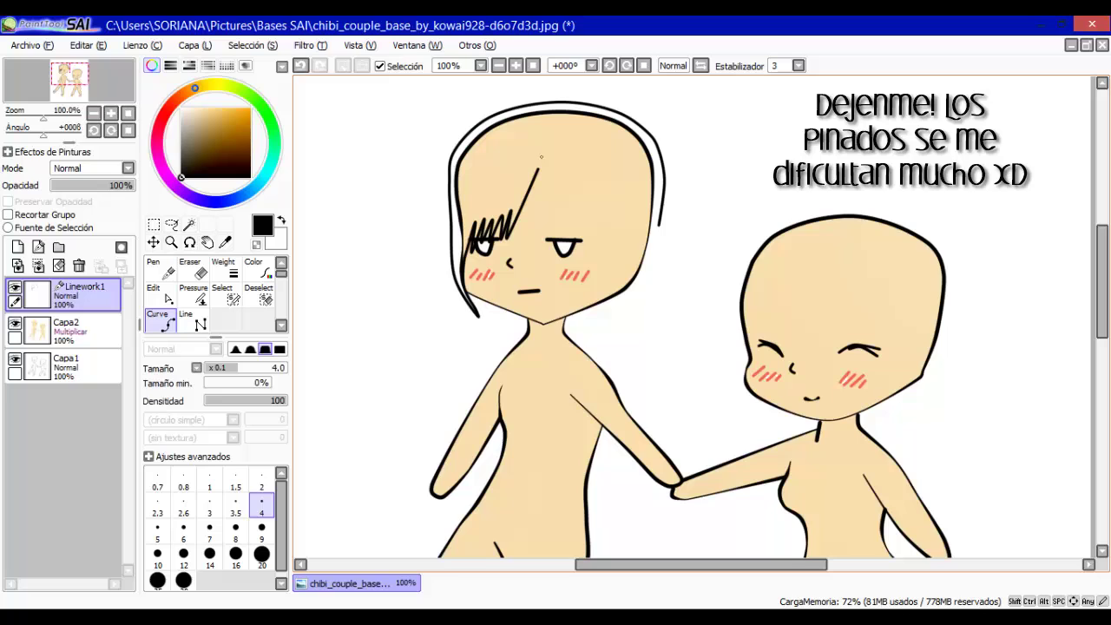
pyautogui.moveTo(662, 205); pyautogui.dragTo(705, 219)
pyautogui.moveTo(560, 173); pyautogui.dragTo(593, 191)
pyautogui.moveTo(596, 279); pyautogui.dragTo(582, 326)
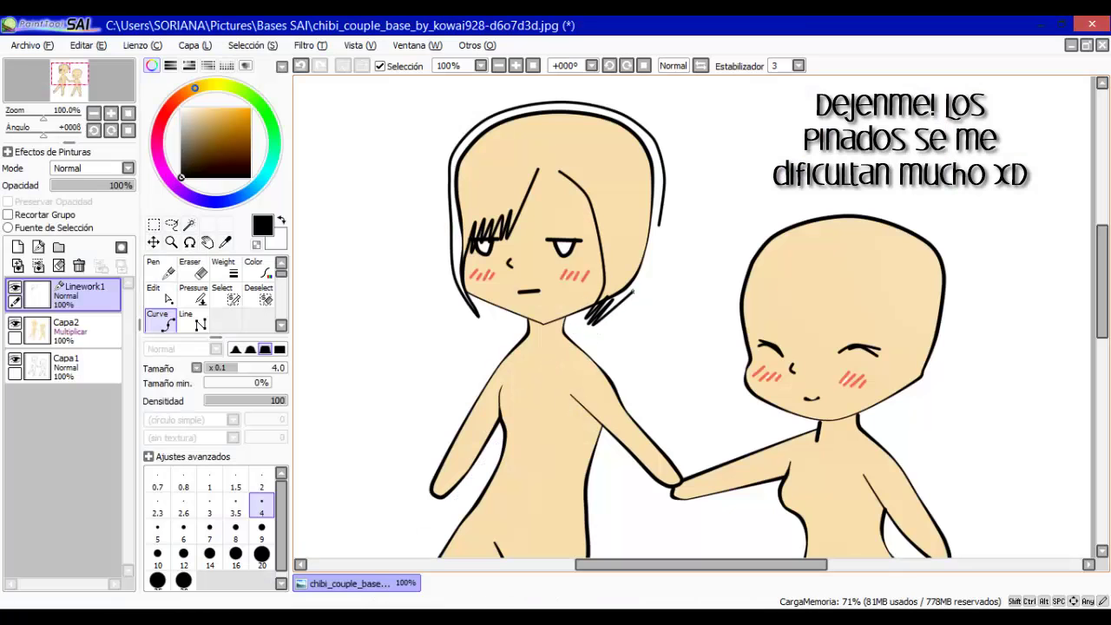
pyautogui.click(153, 293)
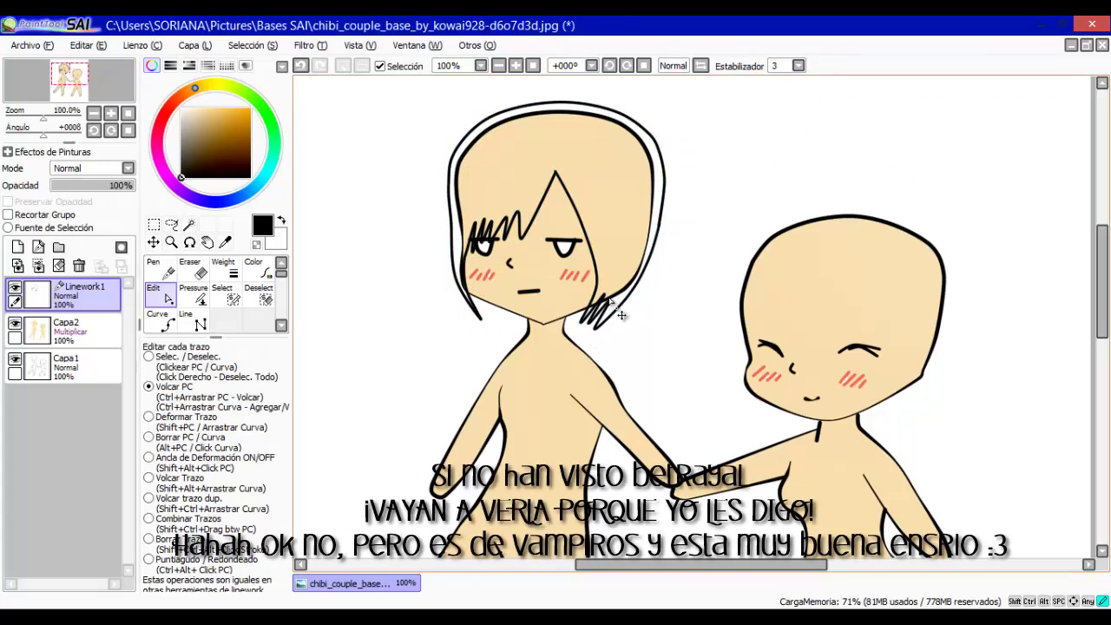
pyautogui.click(159, 320)
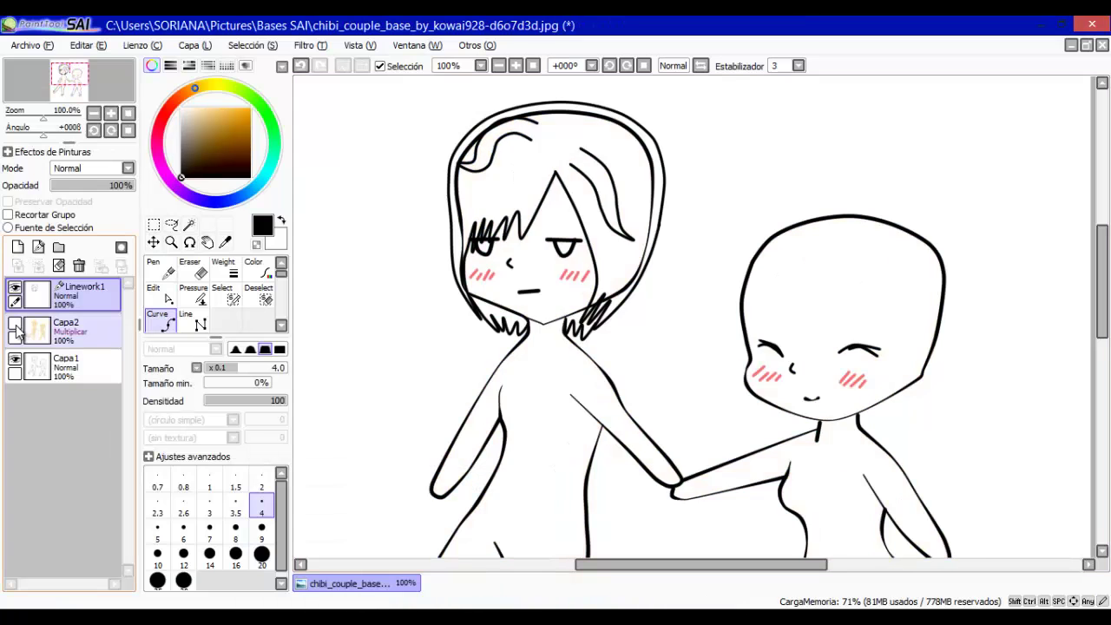
# Reshape the inner strand above the fringe and thin the taller figure's hair lines by adjusting point pressure.
pyautogui.click(158, 295)
pyautogui.moveTo(455, 185)
pyautogui.mouseDown()
pyautogui.moveTo(490, 136)
pyautogui.moveTo(520, 153)
pyautogui.moveTo(505, 165)
pyautogui.moveTo(540, 153)
pyautogui.mouseUp()
pyautogui.press('p')
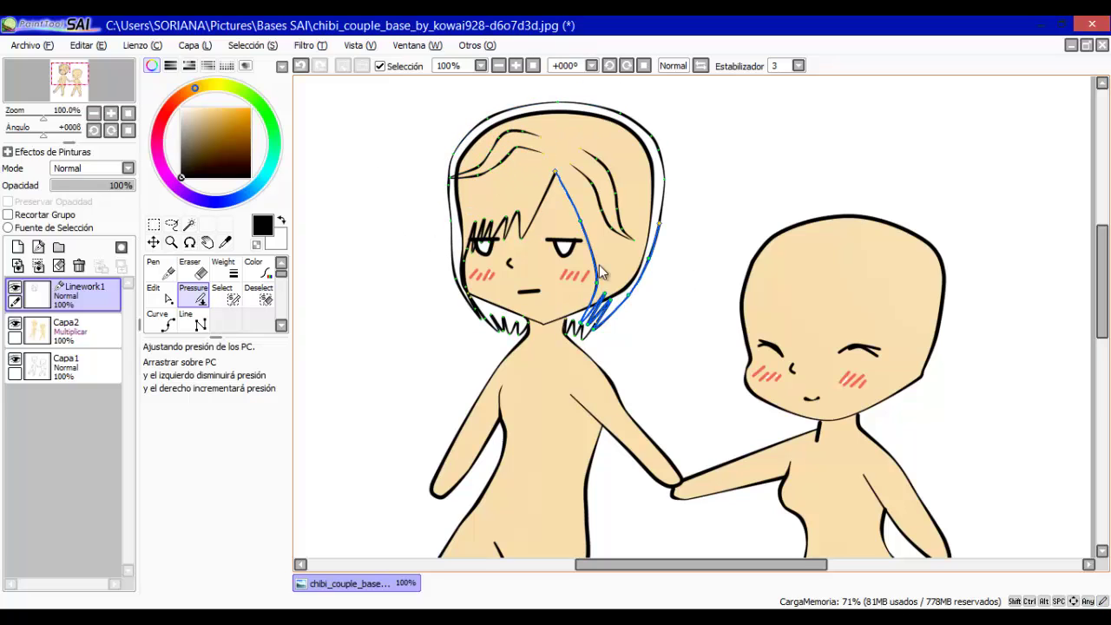
# Erase the taller figure's original head outline beneath the hair on Capa1 with a larger eraser.
pyautogui.click(78, 330)
pyautogui.click(65, 364)
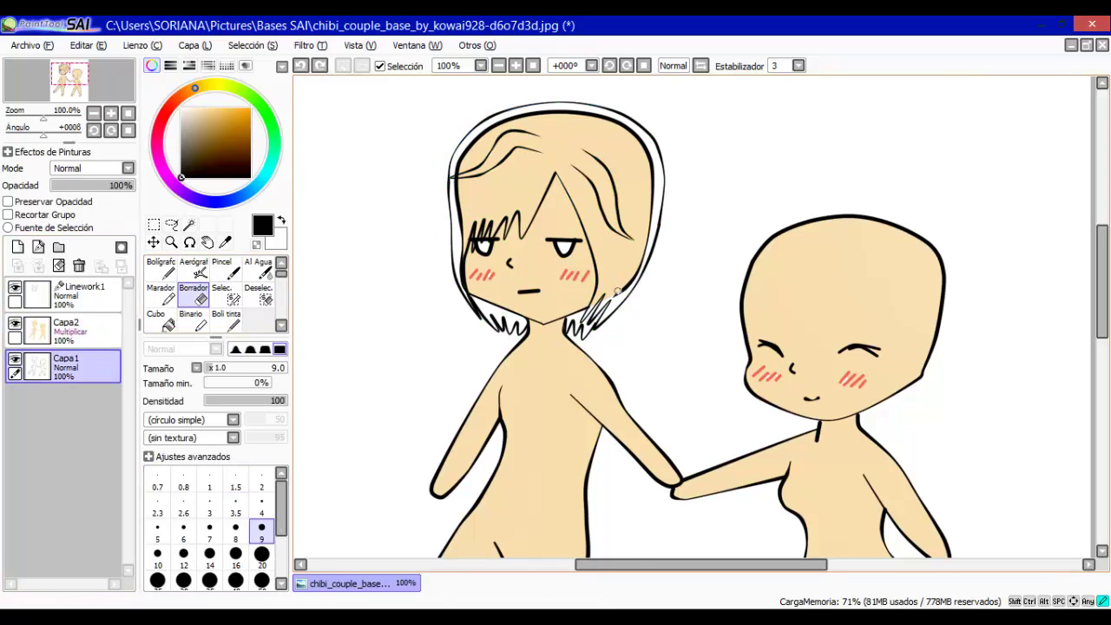
pyautogui.click(261, 580)
pyautogui.moveTo(643, 243); pyautogui.dragTo(469, 139)
# Select the taller figure's hair area from the linework, delete the skin colour inside it on Capa2, and deselect.
pyautogui.click(65, 294)
pyautogui.click(188, 224)
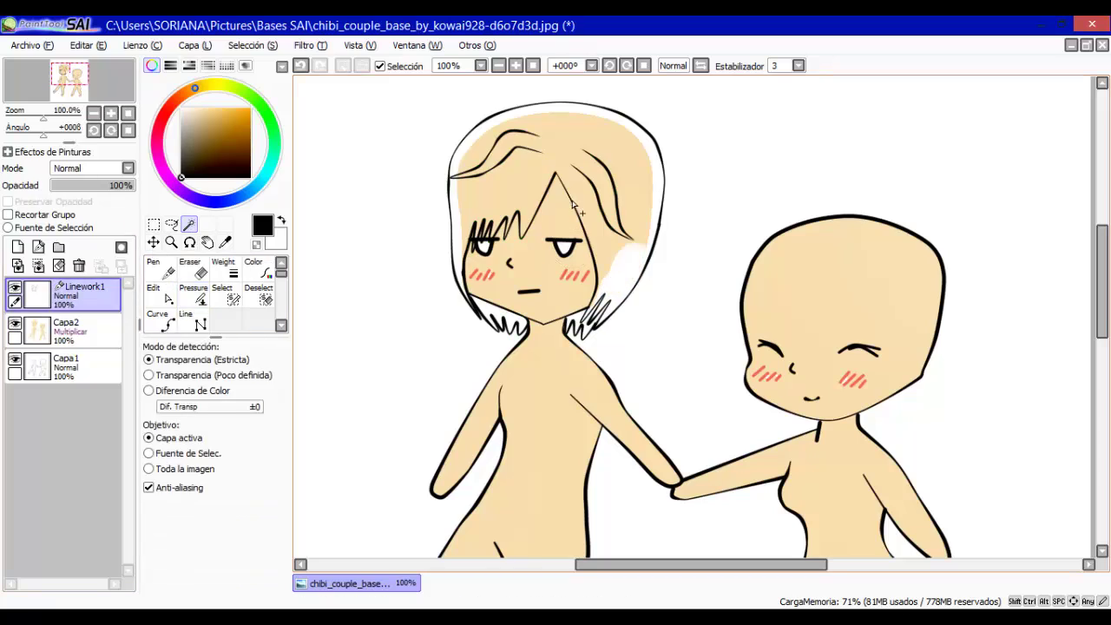
pyautogui.click(556, 148)
pyautogui.click(78, 330)
pyautogui.press('Delete')
pyautogui.click(172, 242)
pyautogui.hotkey('ctrl', '+')
pyautogui.hotkey('ctrl', '+')
pyautogui.hotkey('ctrl', 'd')
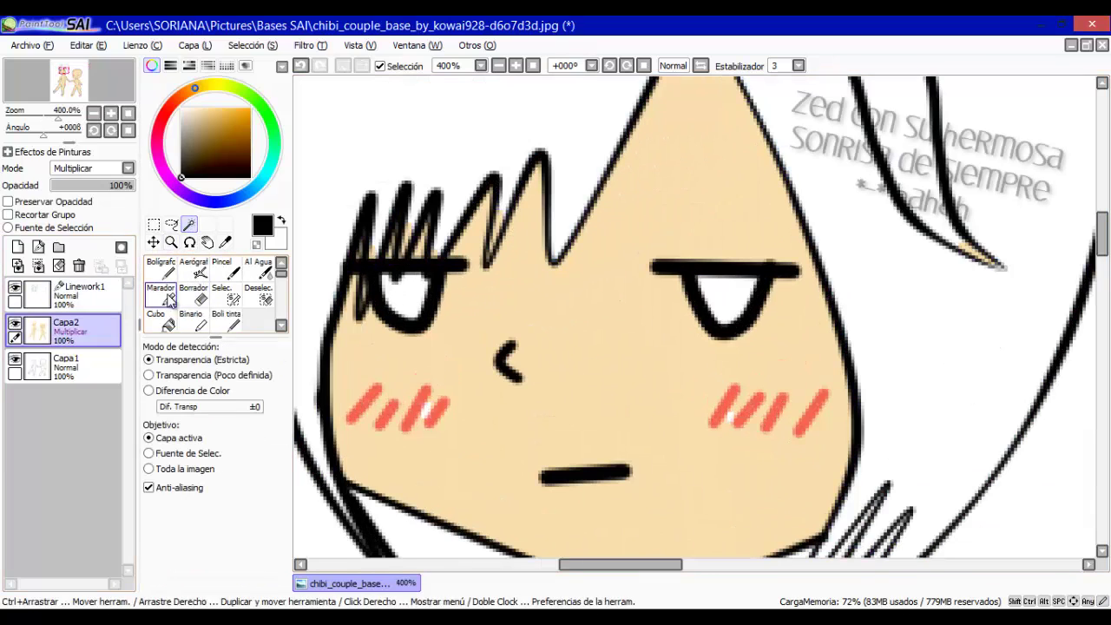
pyautogui.press('e')
pyautogui.hotkey('ctrl', '-')
pyautogui.hotkey('ctrl', '-')
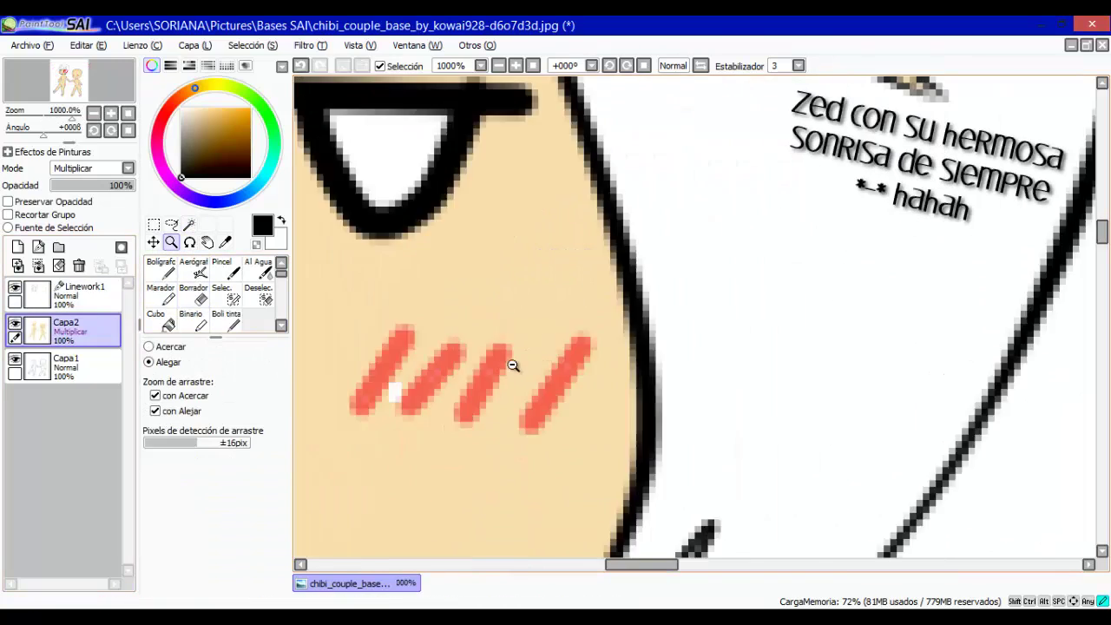
# Add another curved strand beside the existing ones in the taller figure's hair and refine the strands' points and pressure.
pyautogui.click(66, 294)
pyautogui.click(157, 294)
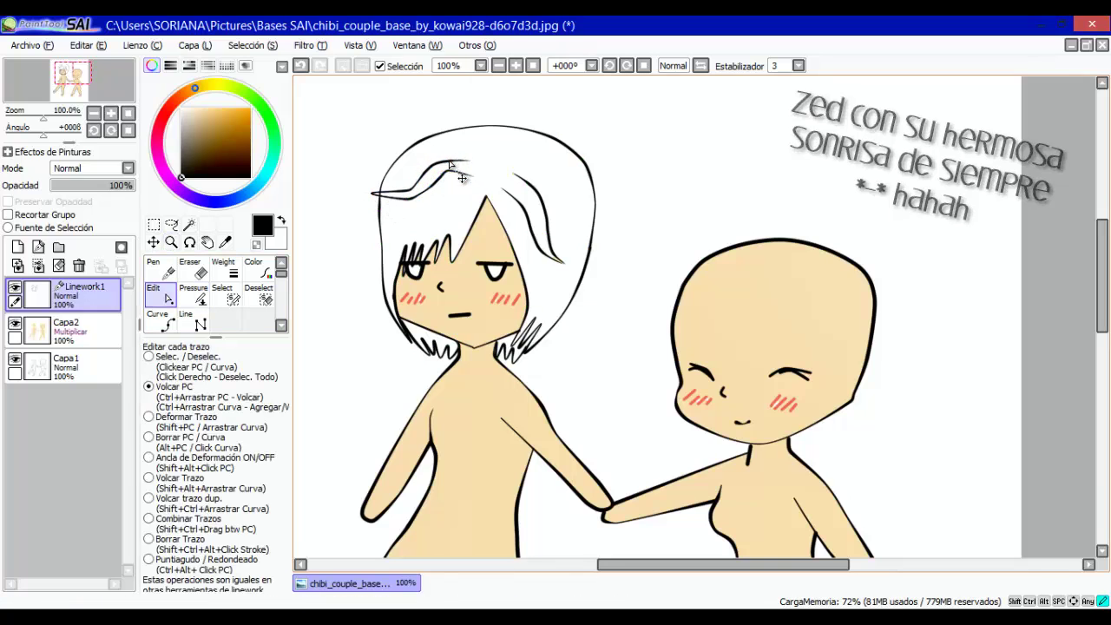
pyautogui.click(159, 320)
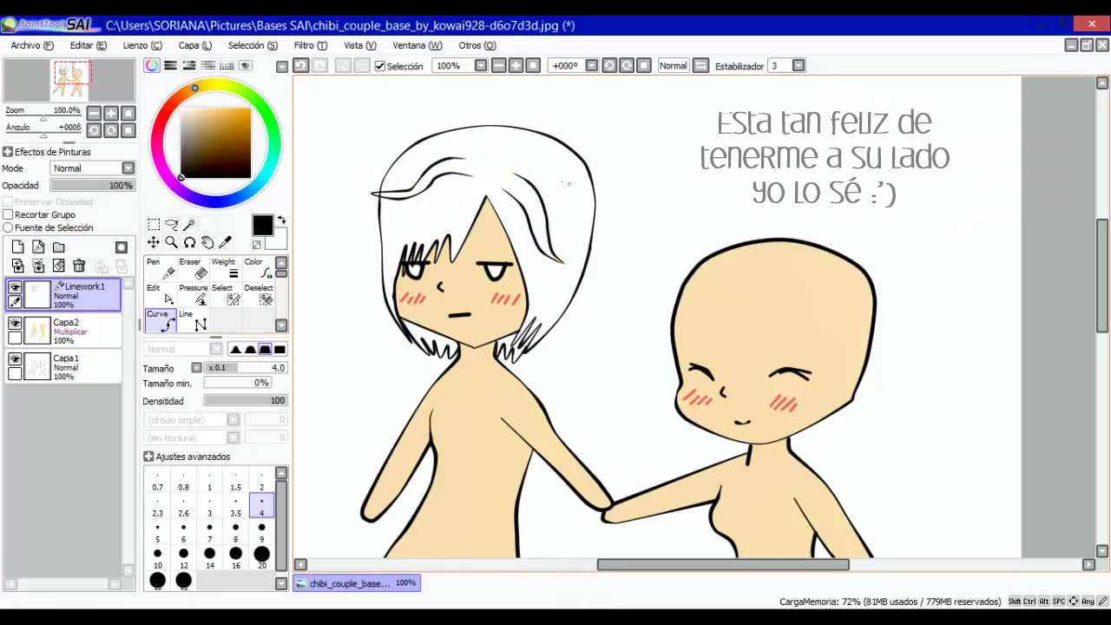
pyautogui.press('ctrl')
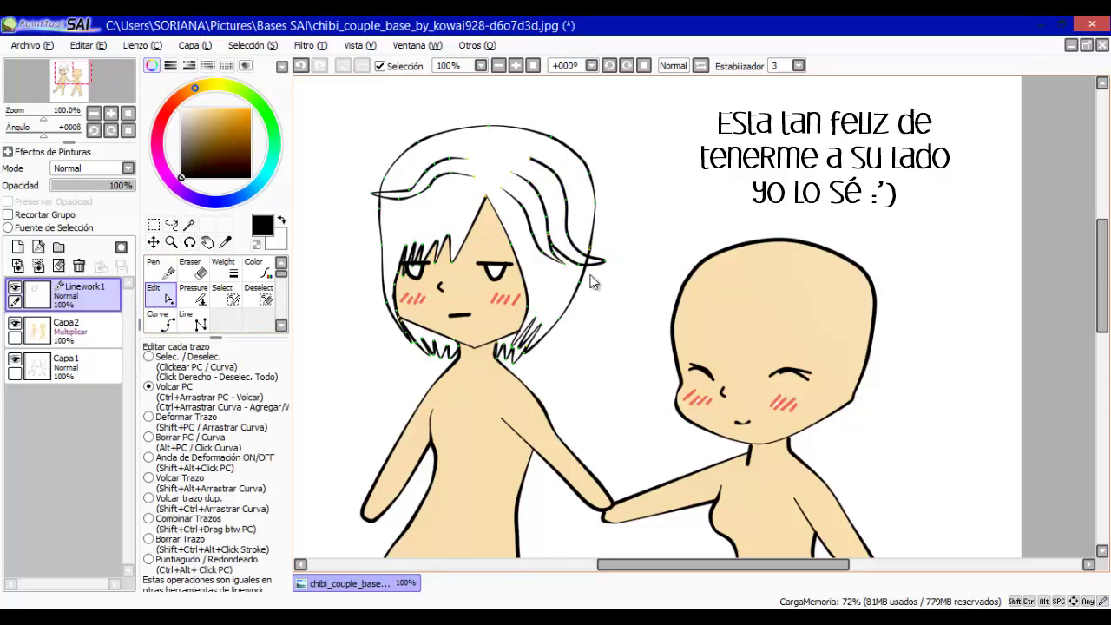
pyautogui.click(194, 293)
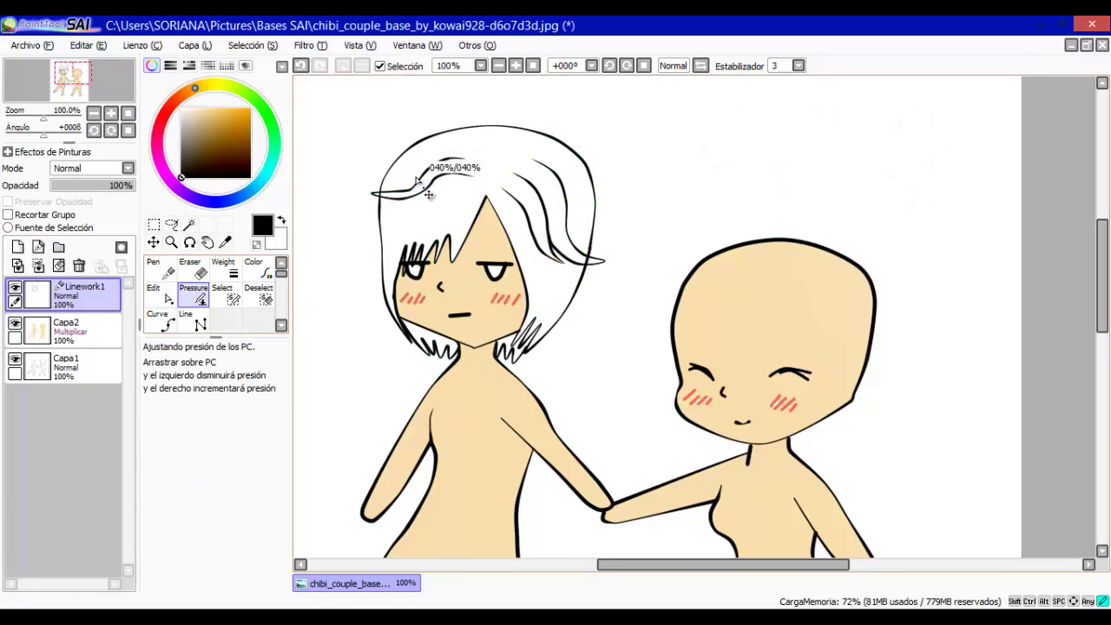
pyautogui.press('ctrl')
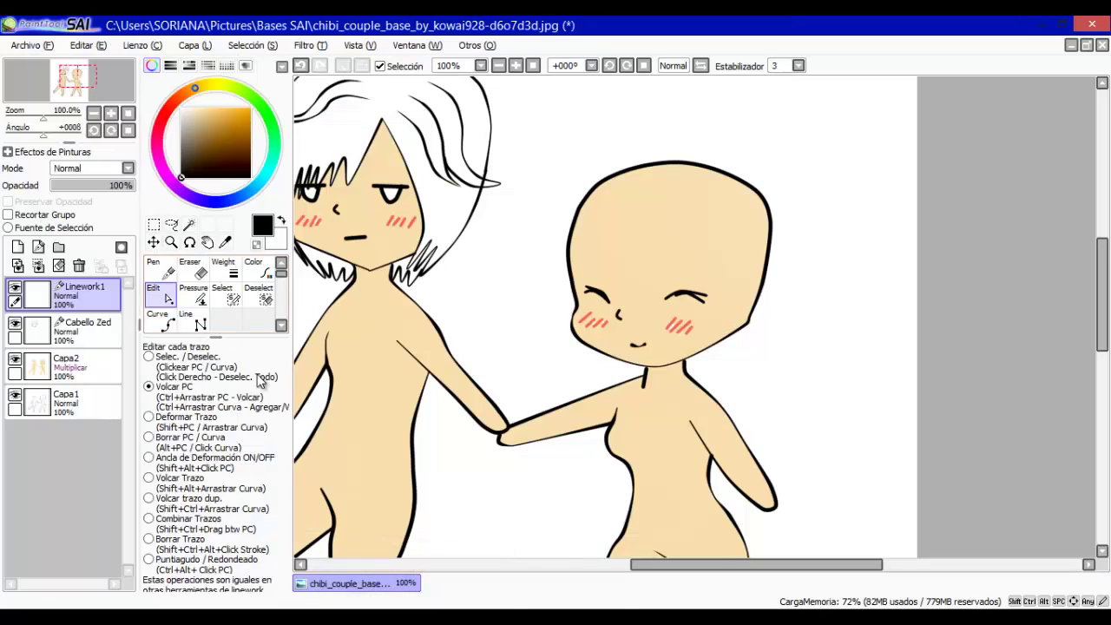
# Draw the smiling figure's parted fringe with size 4 curves, sweeping strands down both sides of the face on Linework1.
pyautogui.click(157, 320)
pyautogui.click(652, 233)
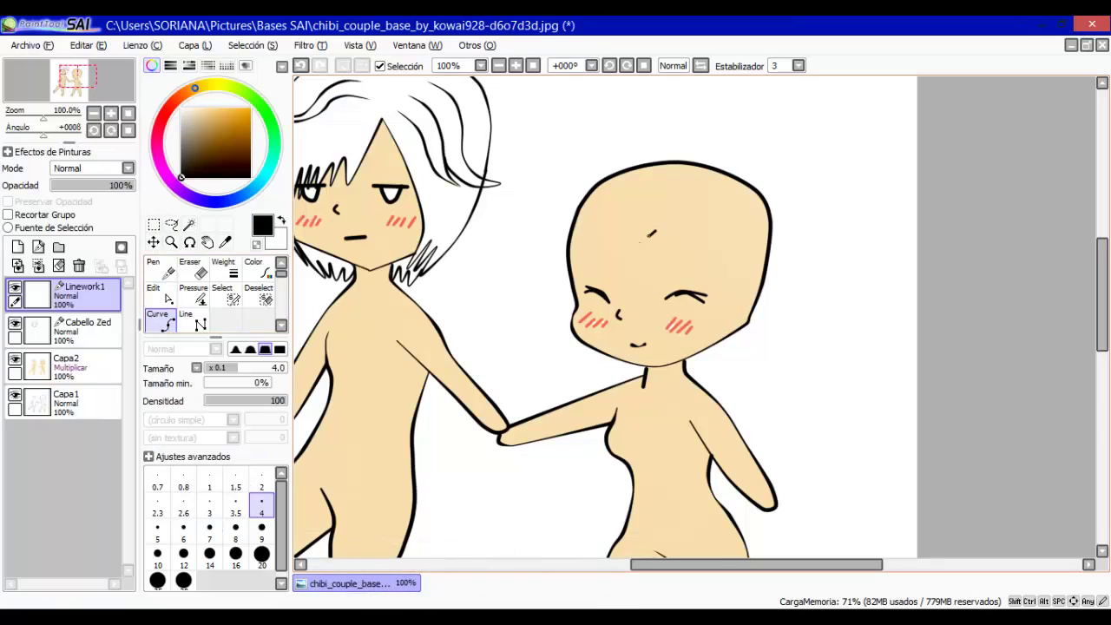
pyautogui.click(571, 281)
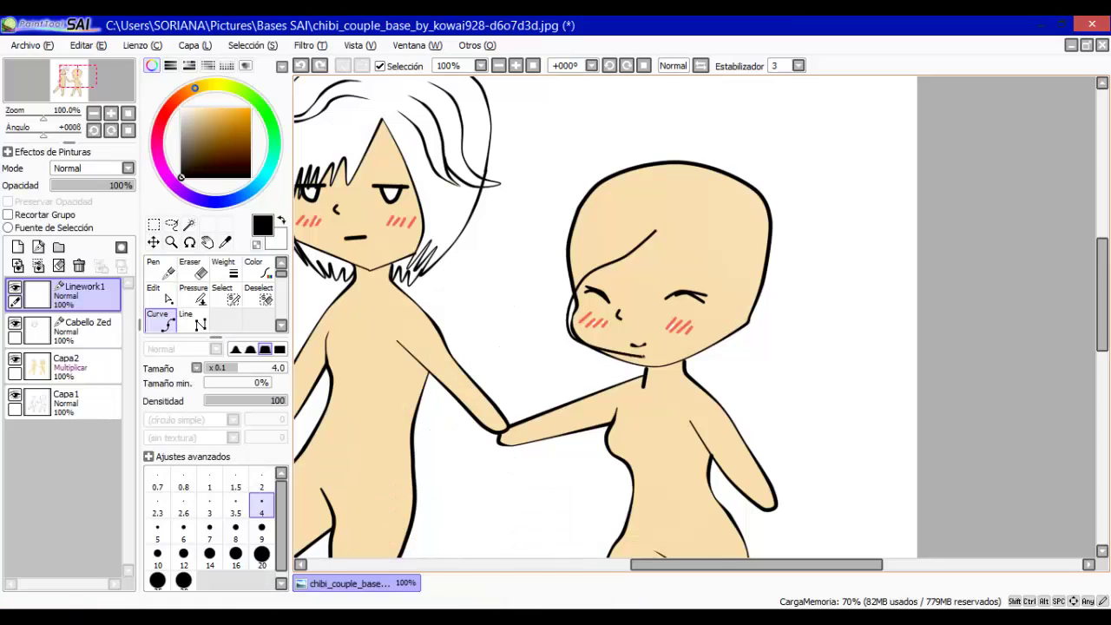
pyautogui.press('Return')
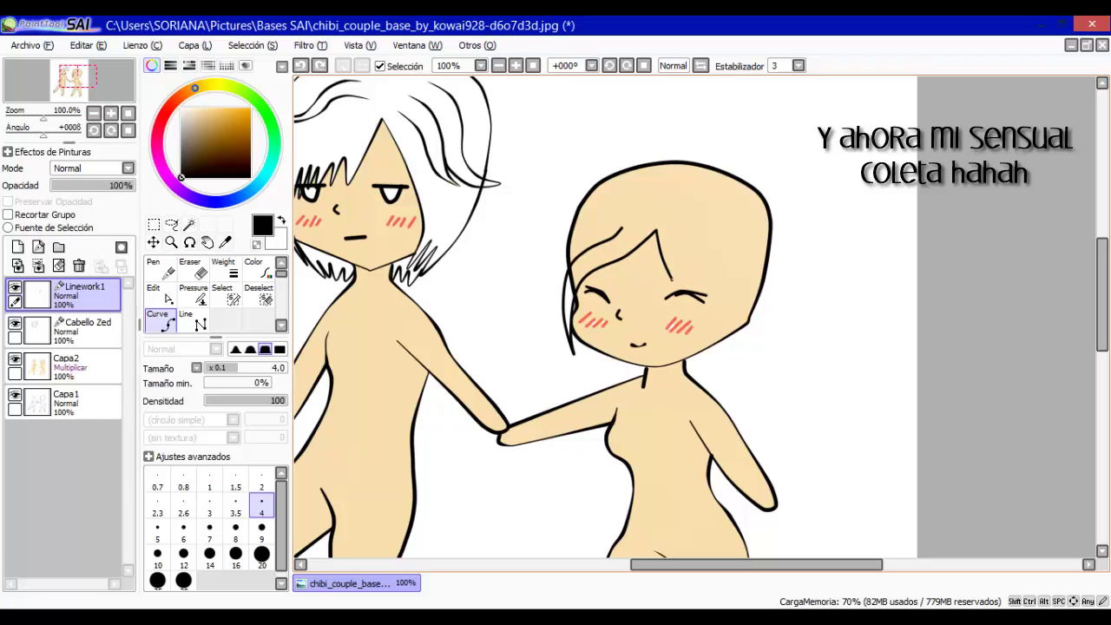
pyautogui.click(681, 291)
pyautogui.click(739, 310)
pyautogui.press('Return')
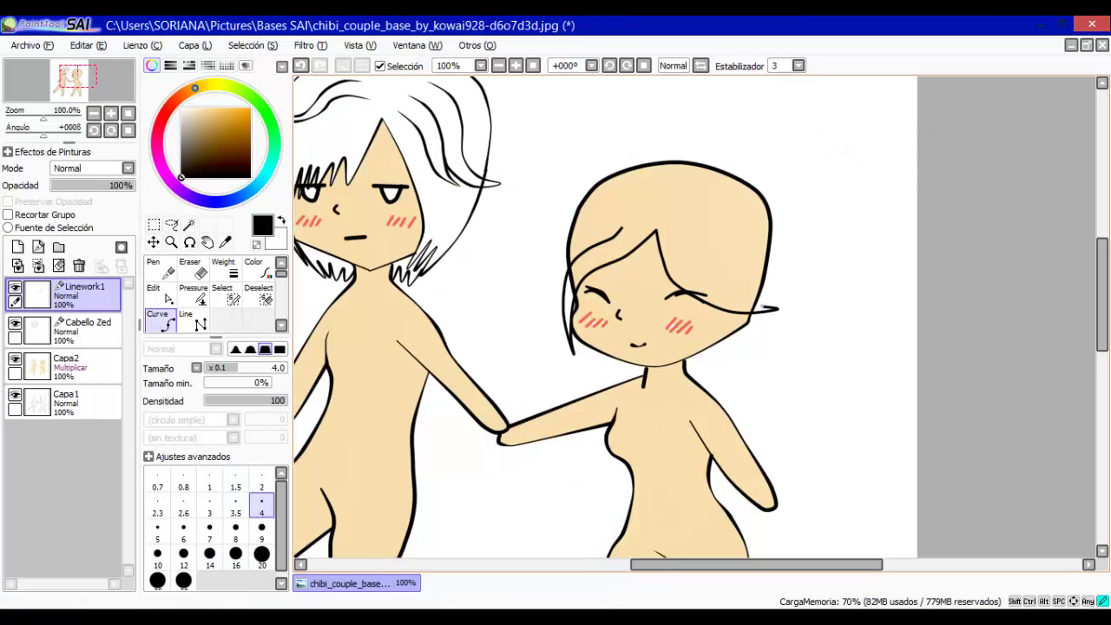
pyautogui.click(160, 294)
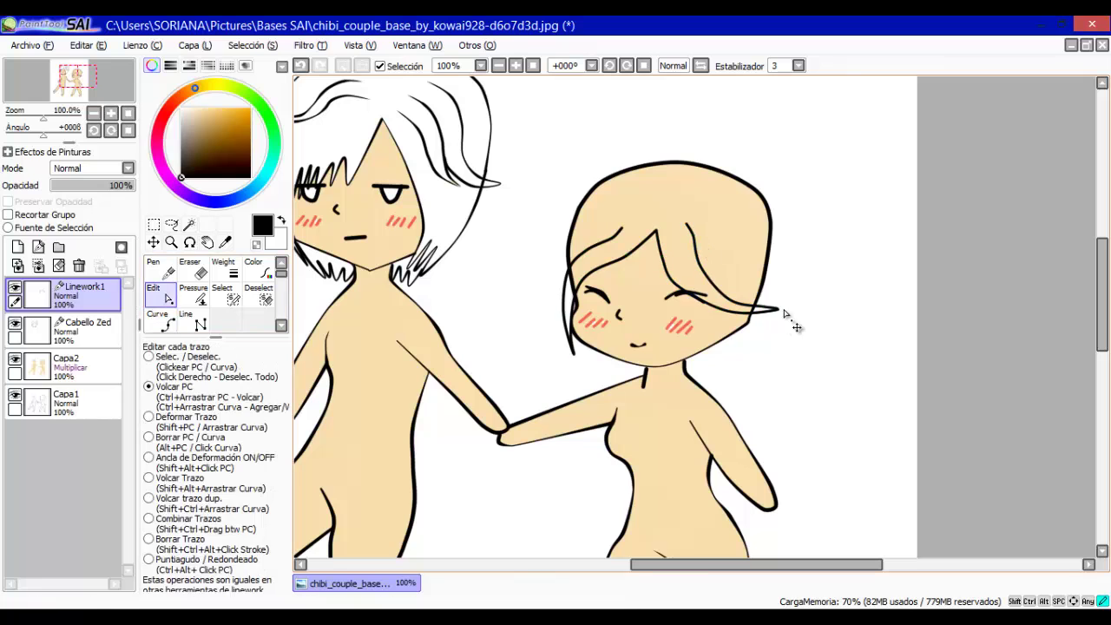
# Draw the smiling figure's outer hair outline around the head and down to the nape with the Curve tool.
pyautogui.click(161, 320)
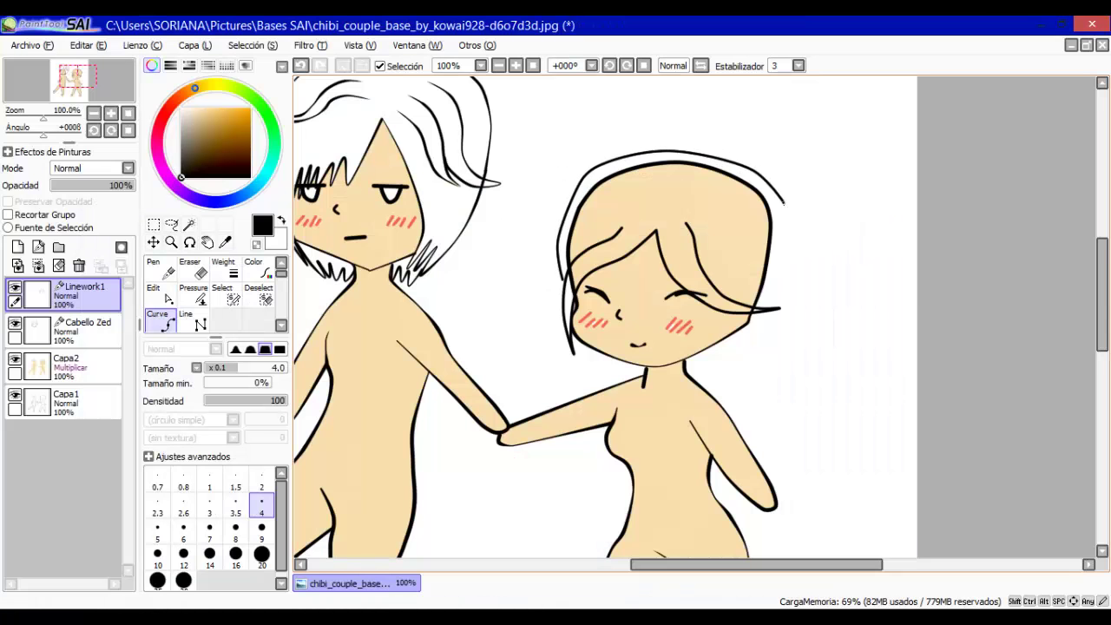
pyautogui.click(787, 252)
pyautogui.click(753, 339)
pyautogui.click(686, 365)
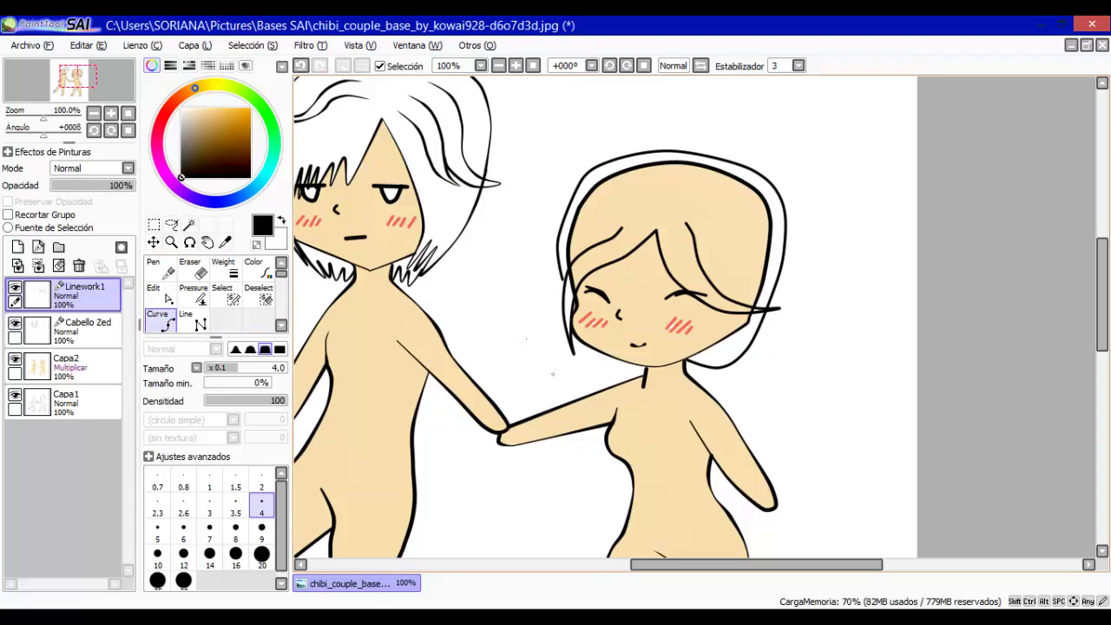
# Reshape the smiling figure's face-framing strand to point outward and pull in the hair outline near the nape.
pyautogui.press('ctrl')
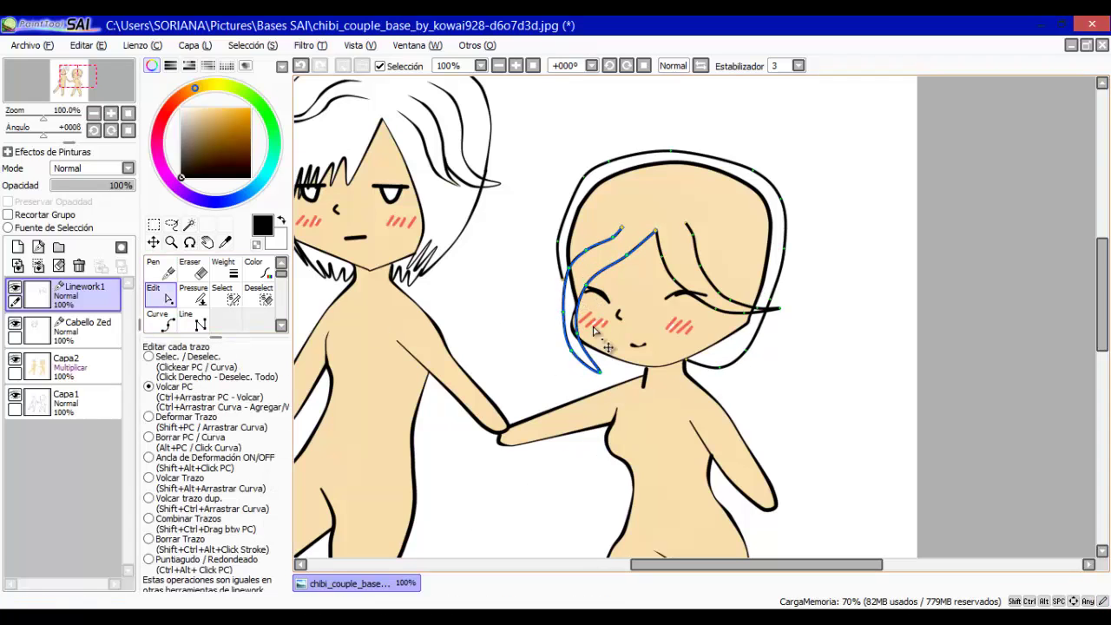
pyautogui.moveTo(599, 371); pyautogui.dragTo(556, 374)
pyautogui.moveTo(586, 332)
pyautogui.mouseDown()
pyautogui.moveTo(566, 382)
pyautogui.moveTo(590, 339)
pyautogui.moveTo(585, 258)
pyautogui.mouseUp()
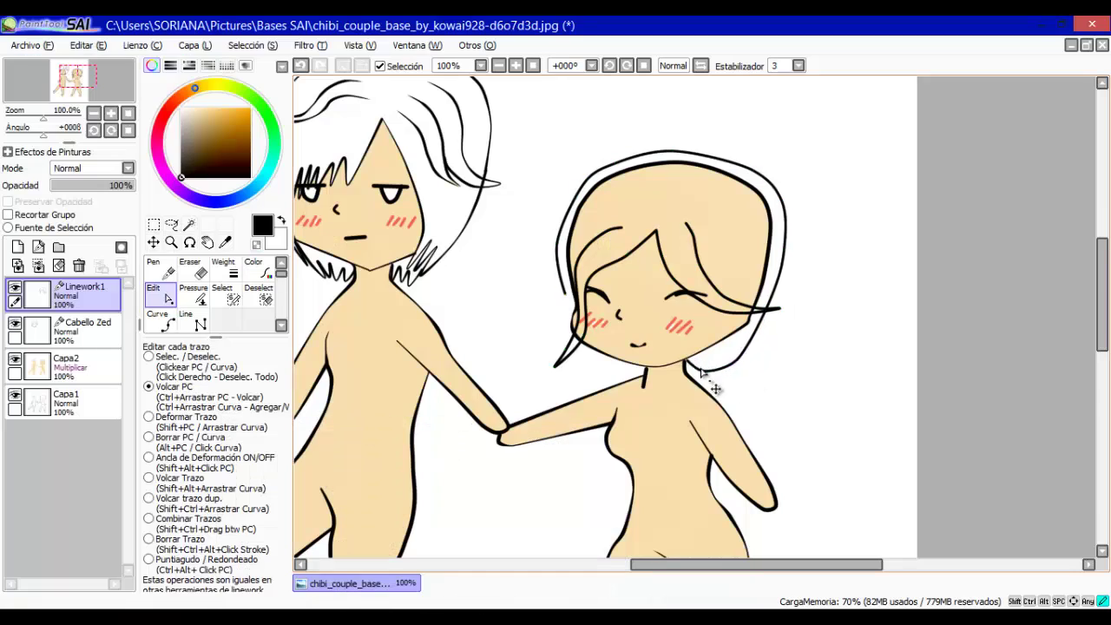
pyautogui.moveTo(701, 372); pyautogui.dragTo(753, 331)
# Draw a hair tie at the smiling figure's nape and outline a wavy ponytail with pointed ends hanging from it.
pyautogui.press('v')
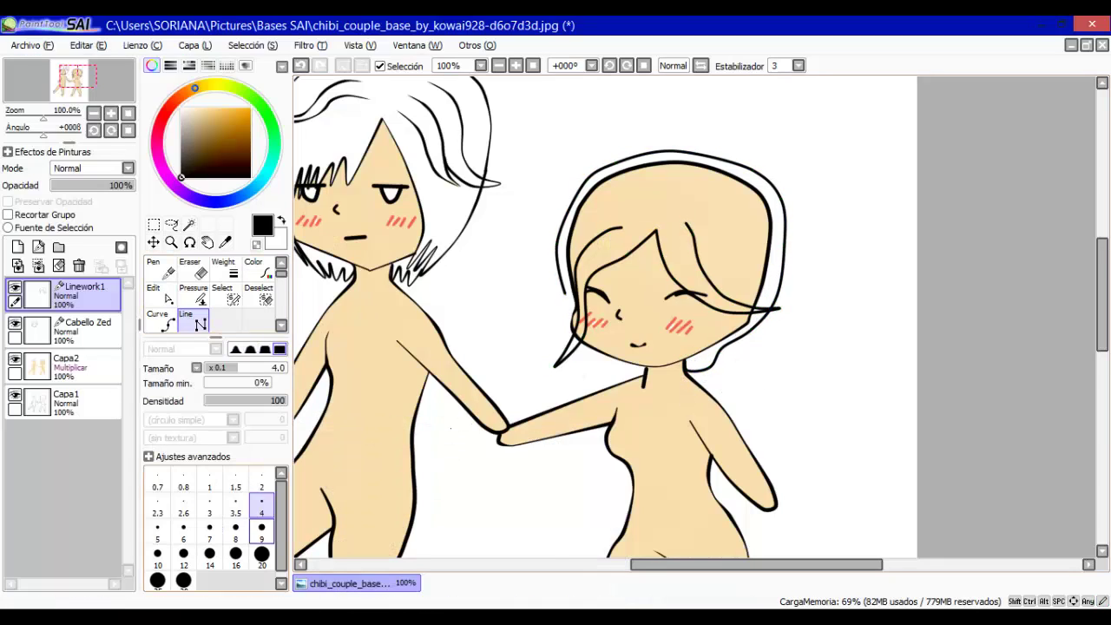
pyautogui.click(158, 293)
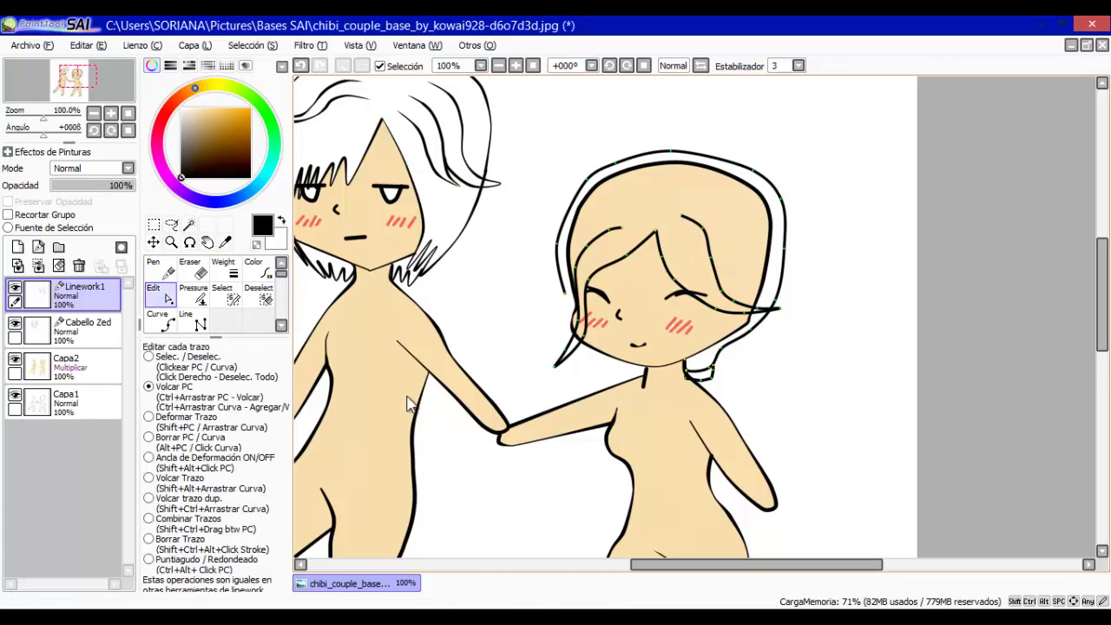
pyautogui.press('q')
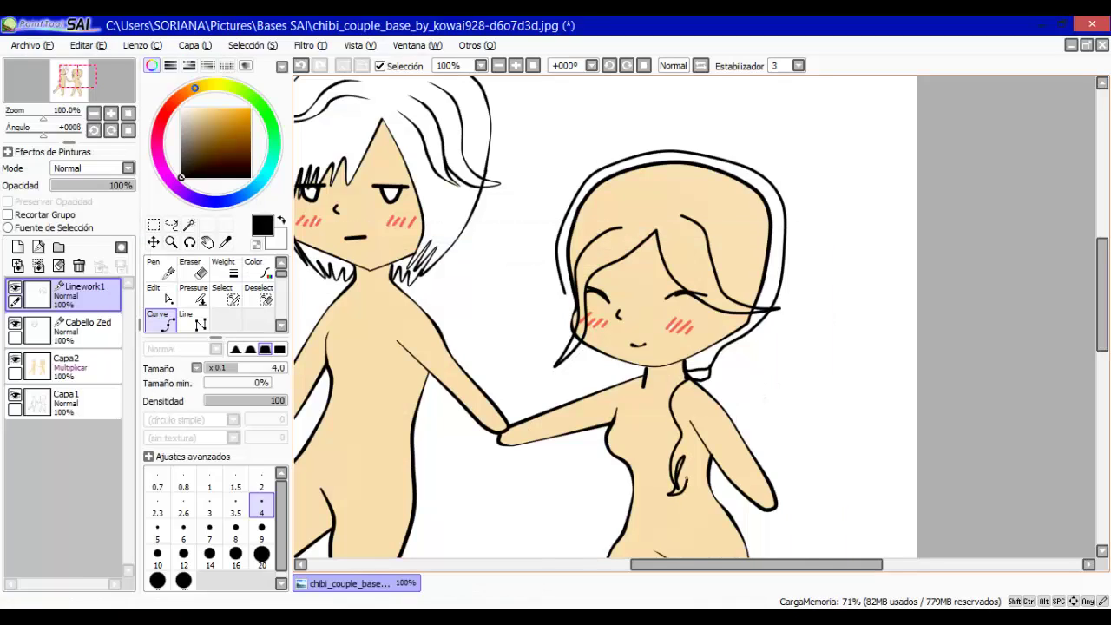
pyautogui.press('c')
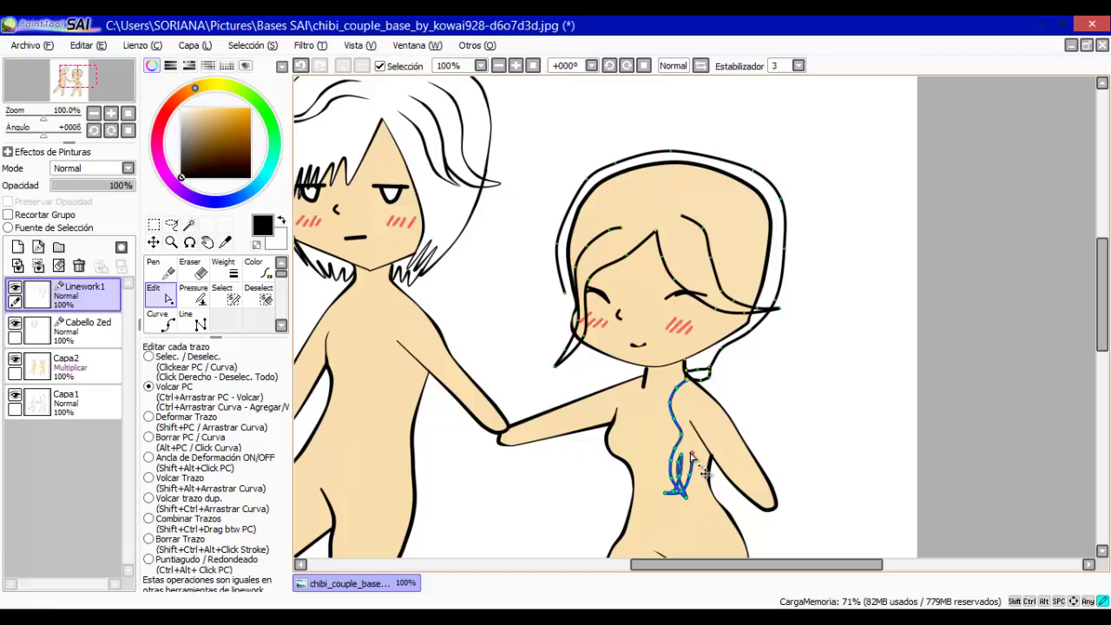
pyautogui.press('q')
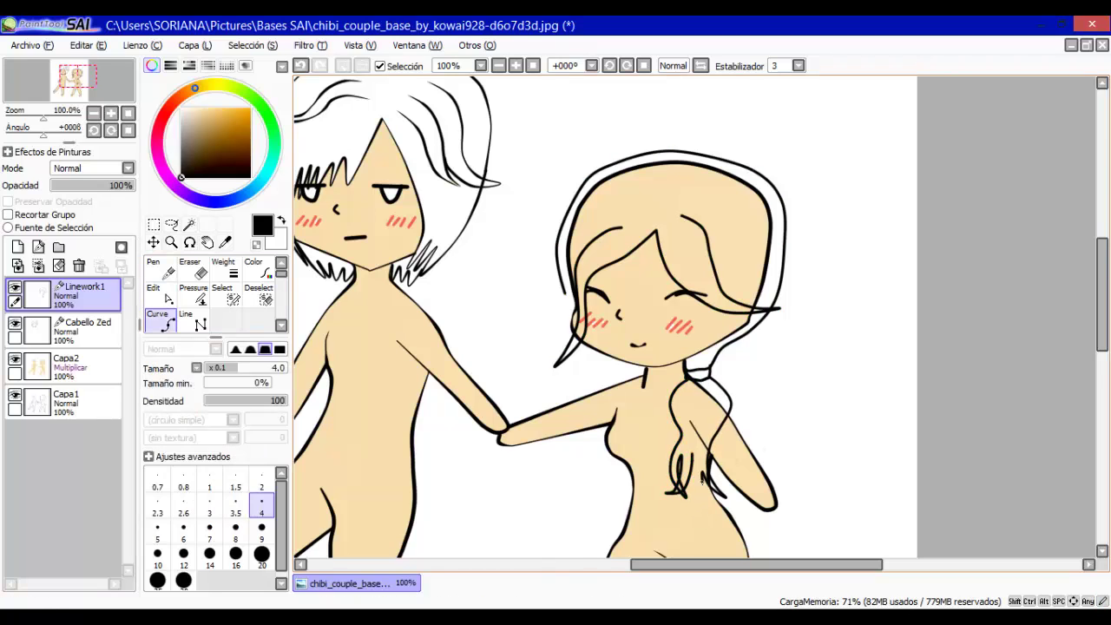
pyautogui.press('c')
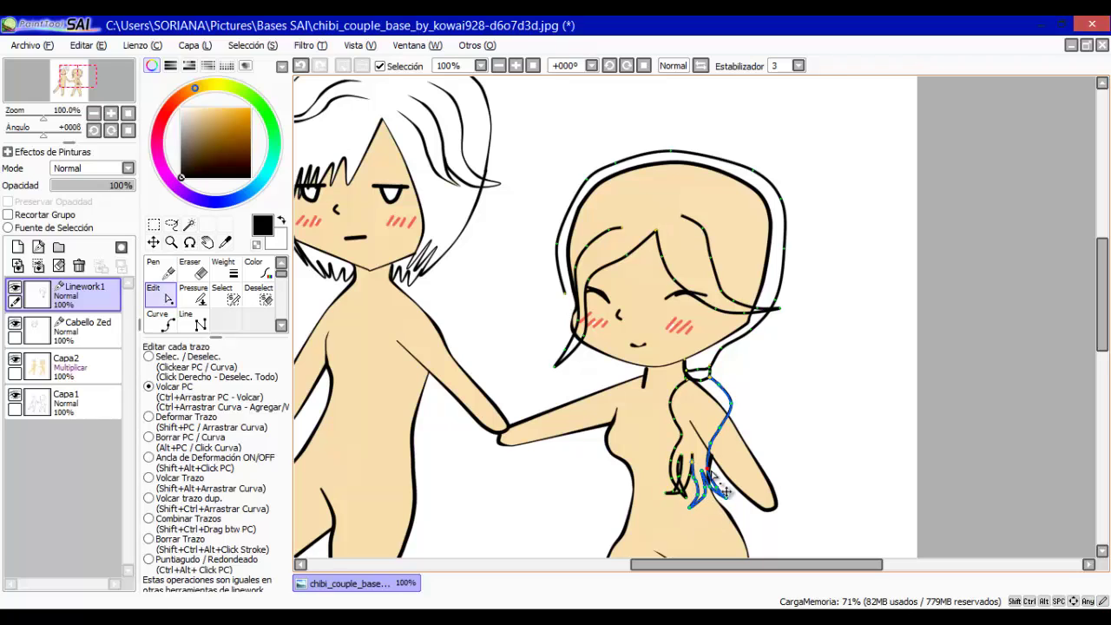
# Add size 3 wavy strands inside the ponytail and draw a loose size 4 lock below the opposite side of the jaw.
pyautogui.press('q')
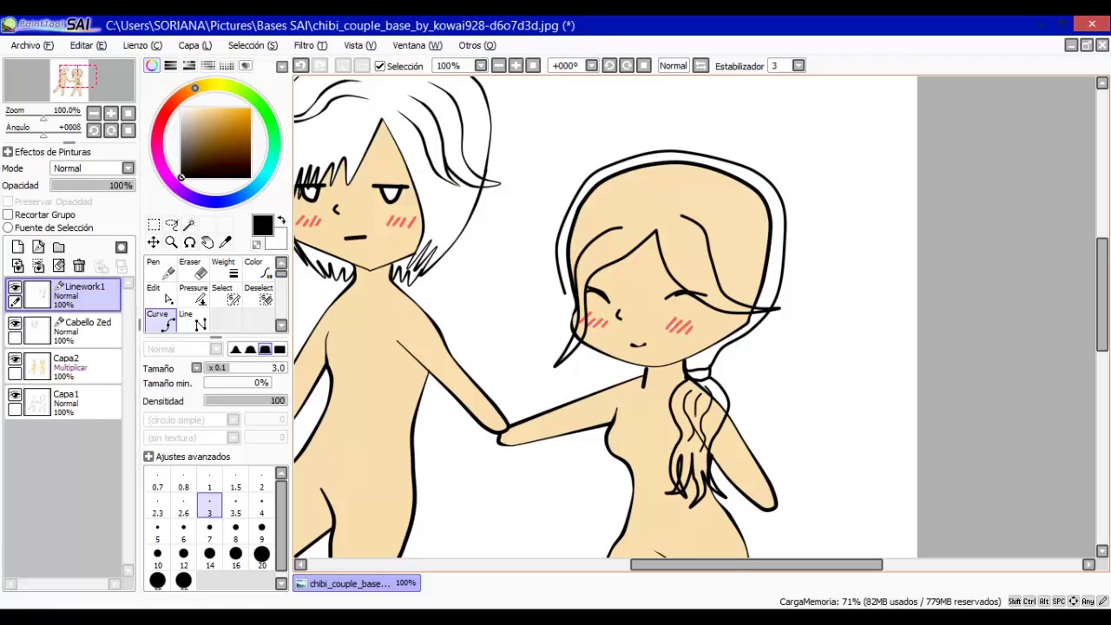
pyautogui.press('c')
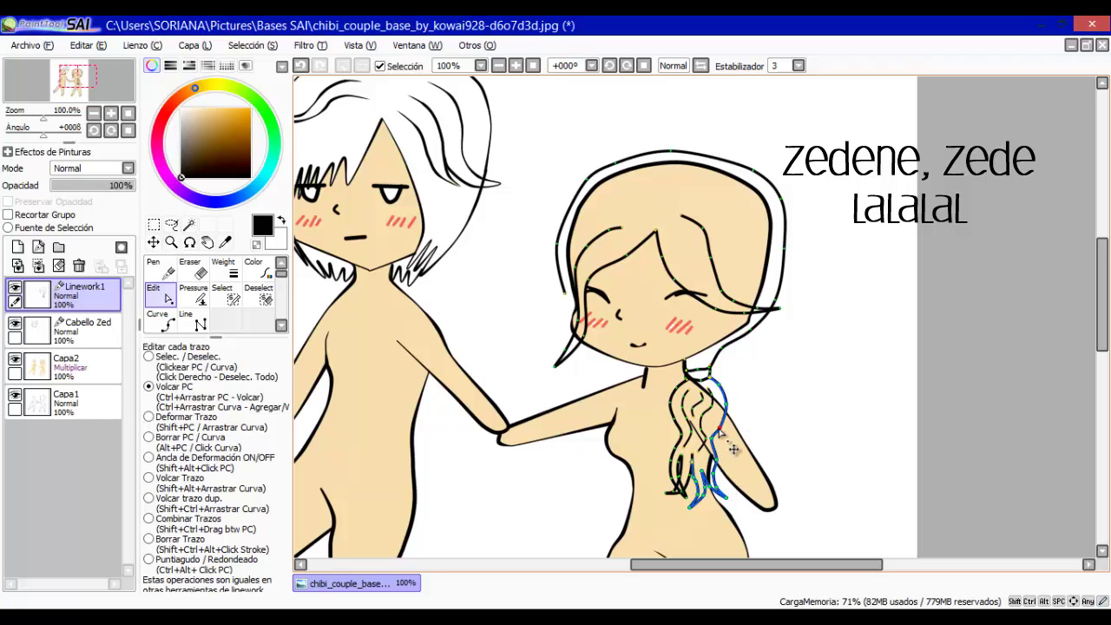
pyautogui.press('c')
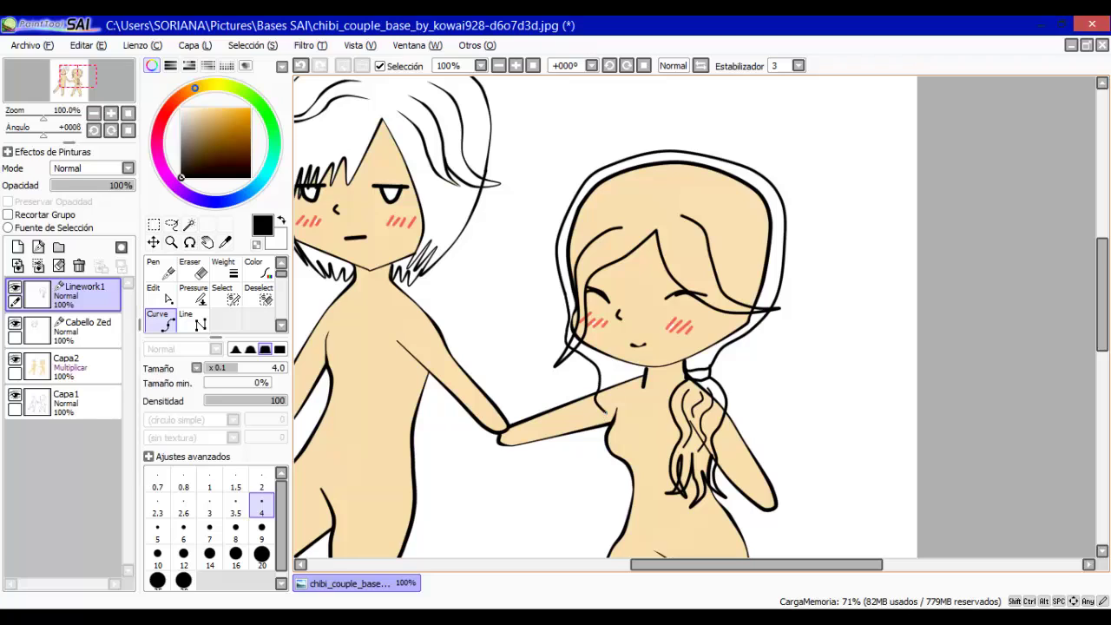
# Hide every layer except the smiling figure's hair linework and refine the points along the ponytail's outline and tips.
pyautogui.moveTo(15, 322); pyautogui.dragTo(14, 394)
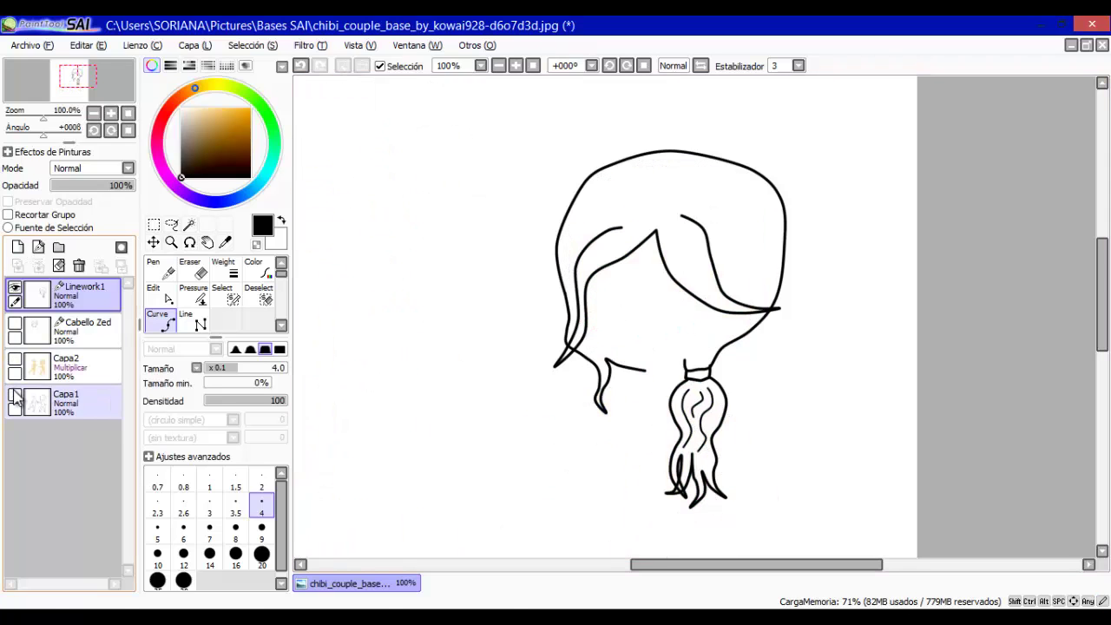
pyautogui.click(157, 293)
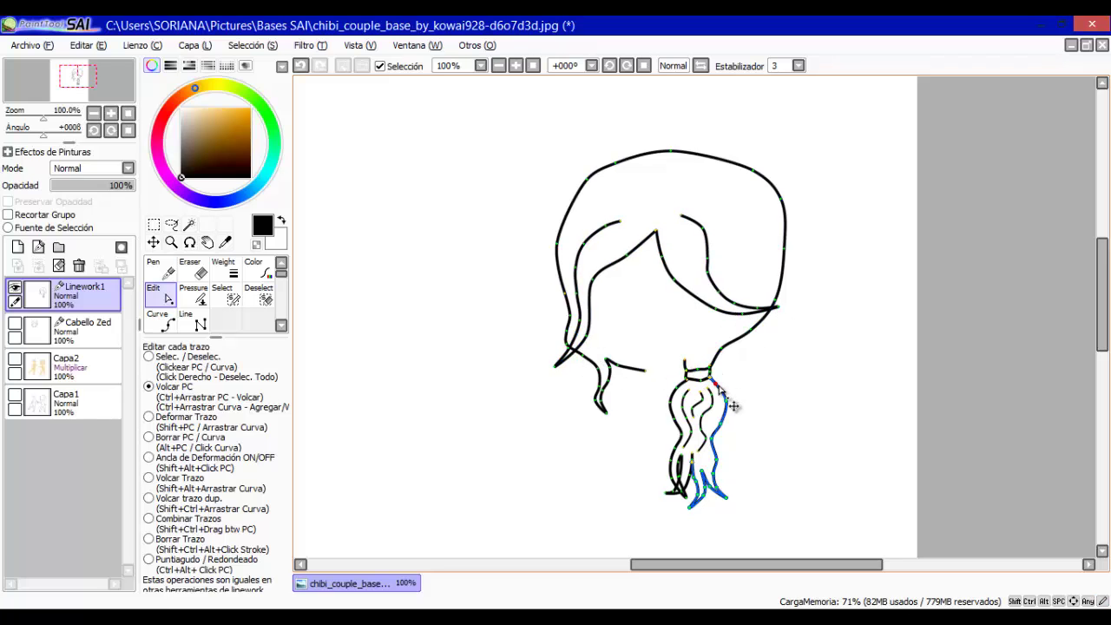
pyautogui.click(189, 269)
pyautogui.scroll(4, 674, 530)
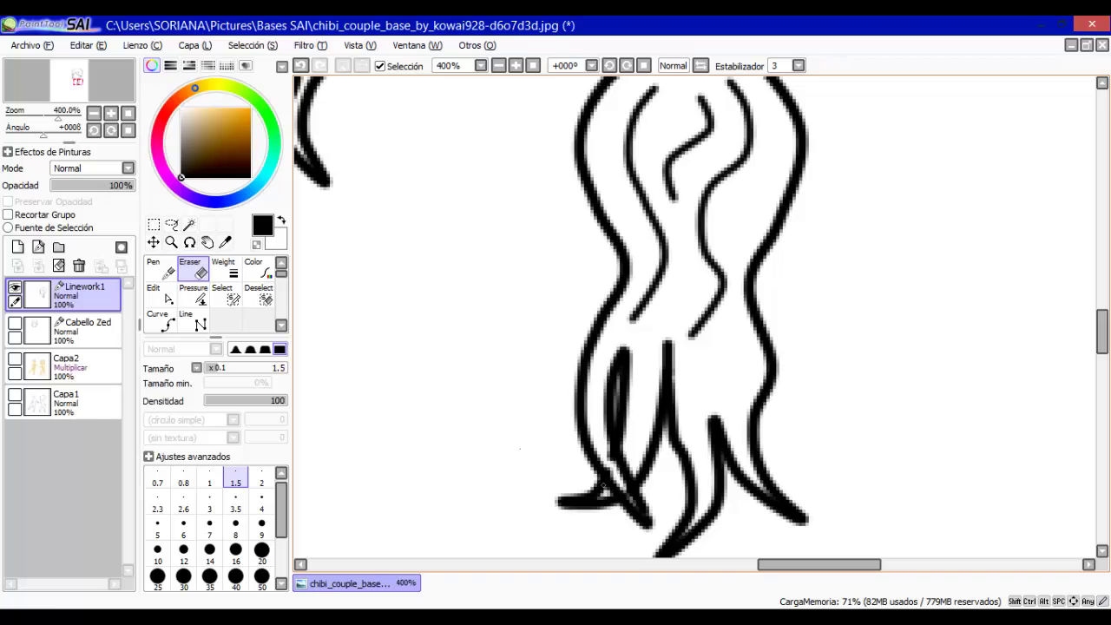
pyautogui.press('e')
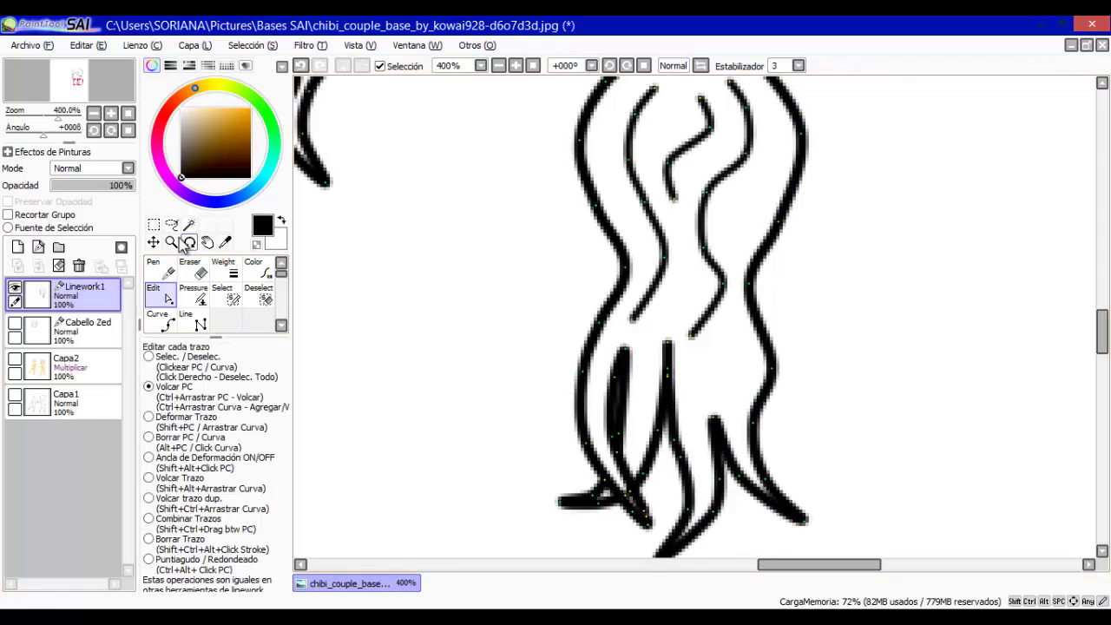
# Lower the point pressure on the ponytail, fringe and outer hair outline to give the lines thin, tapered ends.
pyautogui.scroll(-4, 464, 521)
pyautogui.click(193, 296)
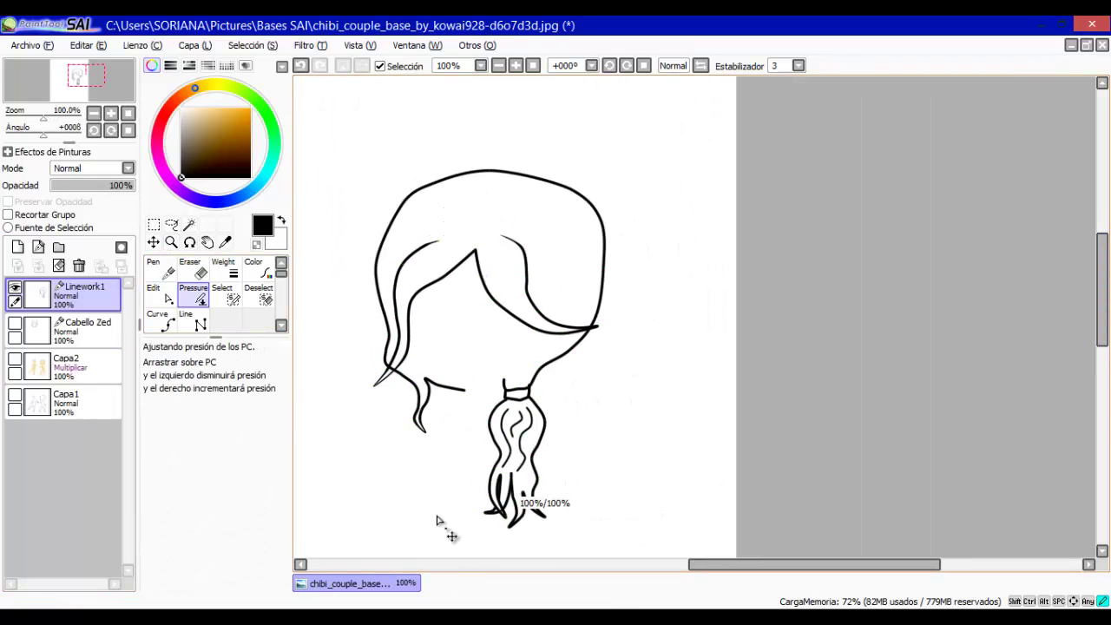
pyautogui.moveTo(524, 492); pyautogui.dragTo(392, 469)
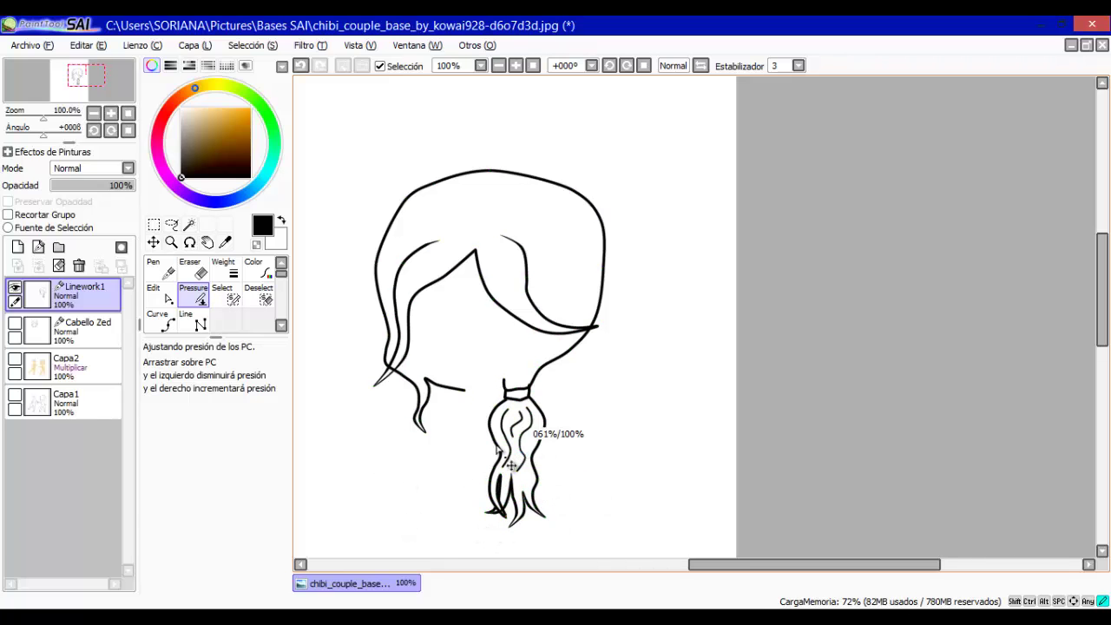
pyautogui.moveTo(512, 400); pyautogui.dragTo(431, 415)
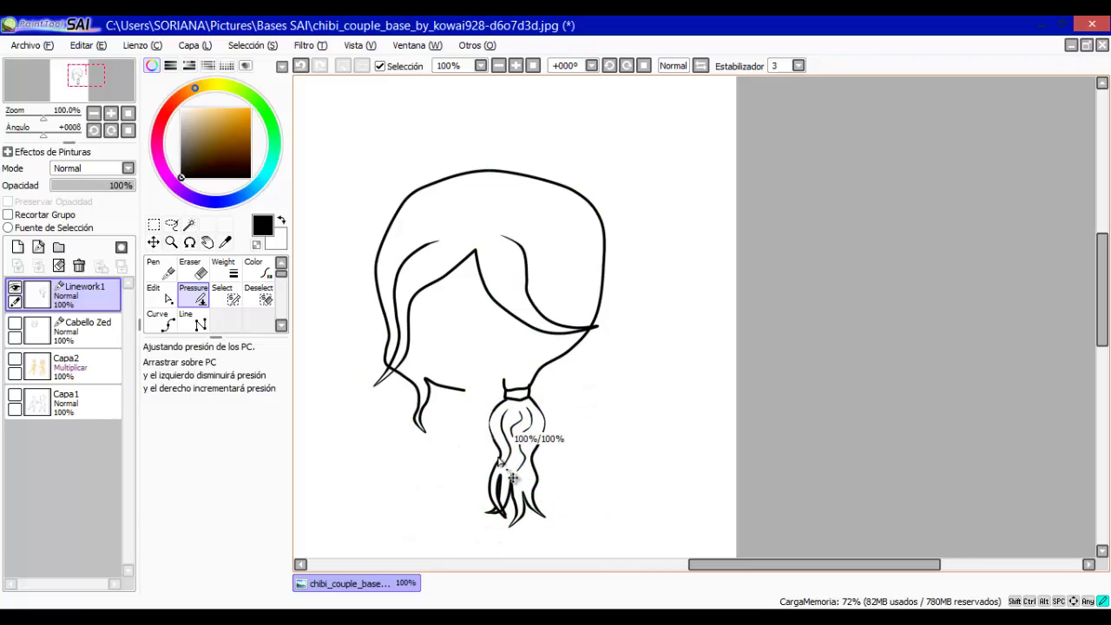
pyautogui.moveTo(597, 327); pyautogui.dragTo(522, 340)
pyautogui.moveTo(446, 272); pyautogui.dragTo(382, 282)
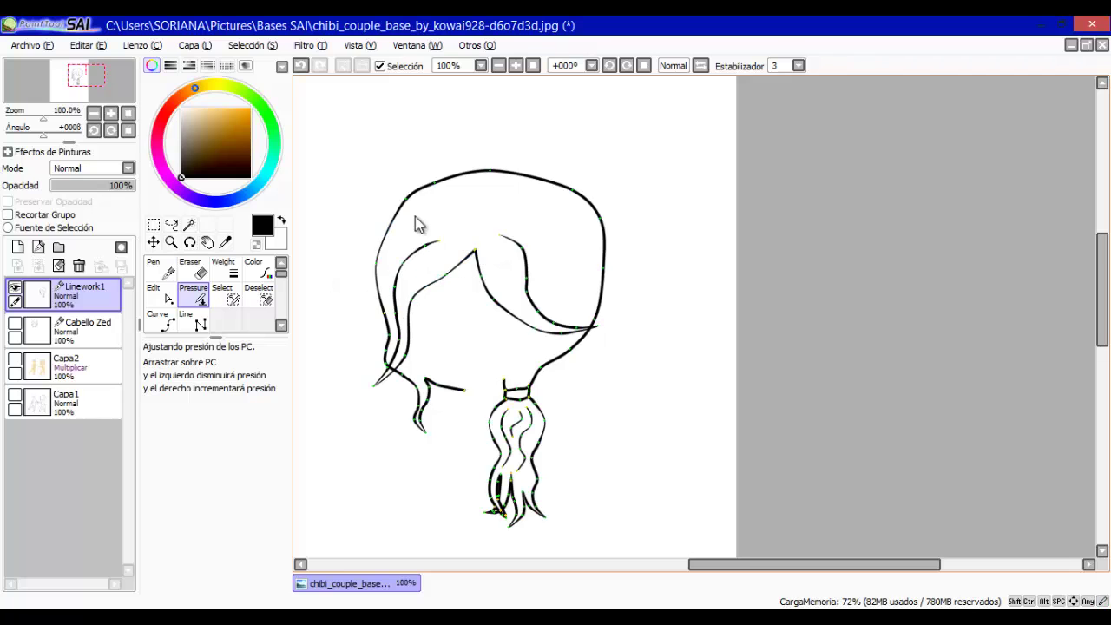
pyautogui.moveTo(540, 369); pyautogui.dragTo(370, 392)
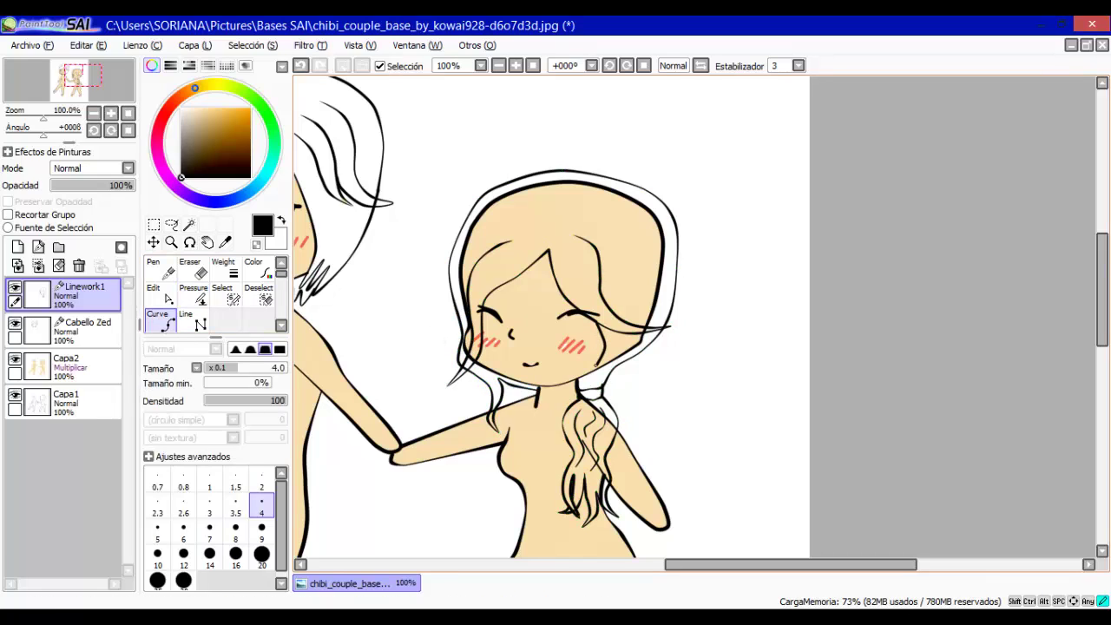
# Redraw the hair edge from the fringe down to the hair tie with a size 2.3 curve and refine it with Capa1 hidden.
pyautogui.hotkey('ctrl', 'z')
pyautogui.click(157, 507)
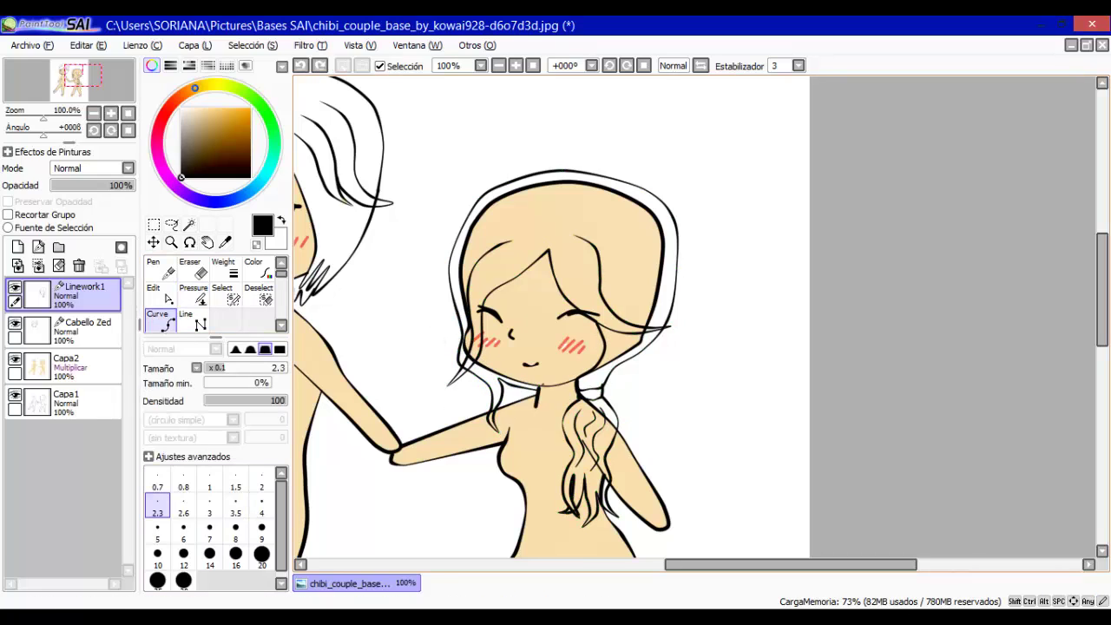
pyautogui.click(14, 394)
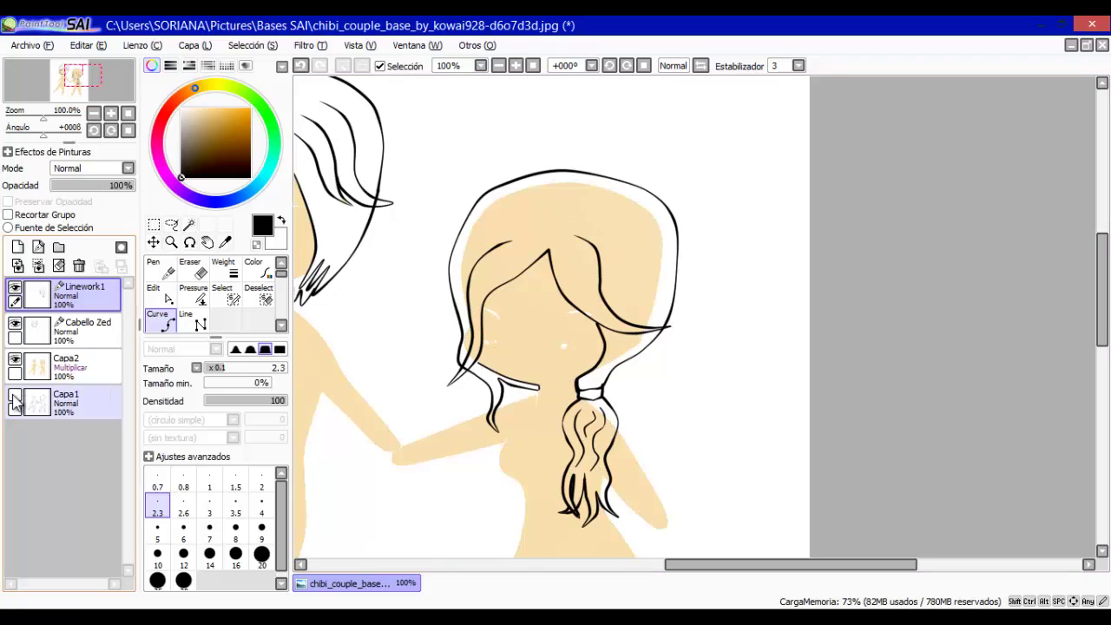
pyautogui.click(153, 295)
pyautogui.hotkey('ctrl', 'y')
pyautogui.scroll(3, 491, 383)
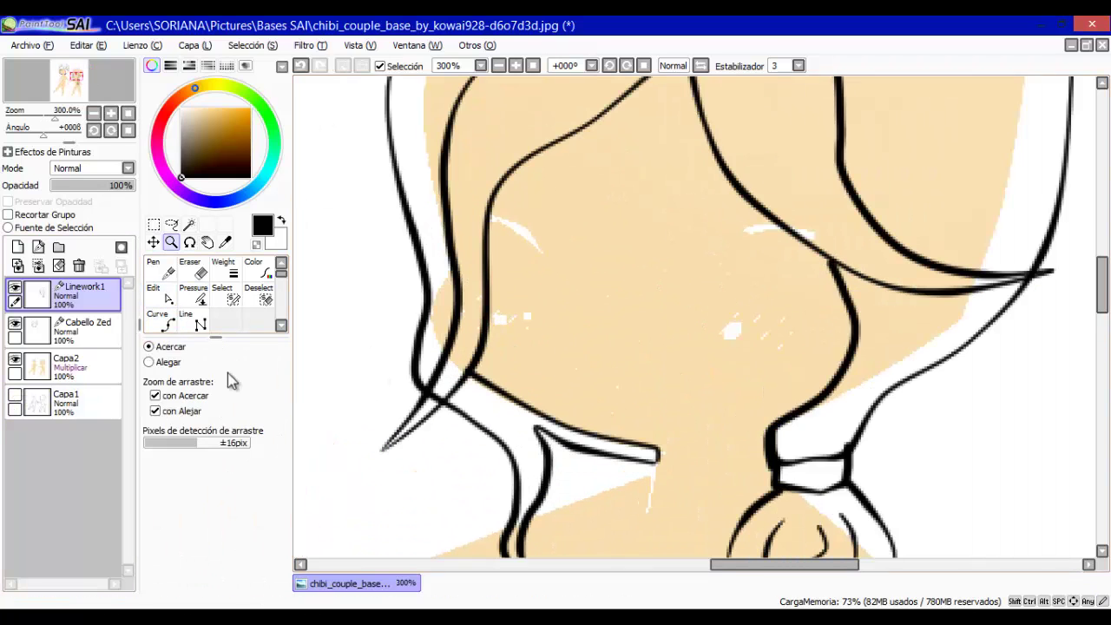
pyautogui.scroll(-2, 762, 281)
pyautogui.scroll(-2, 756, 467)
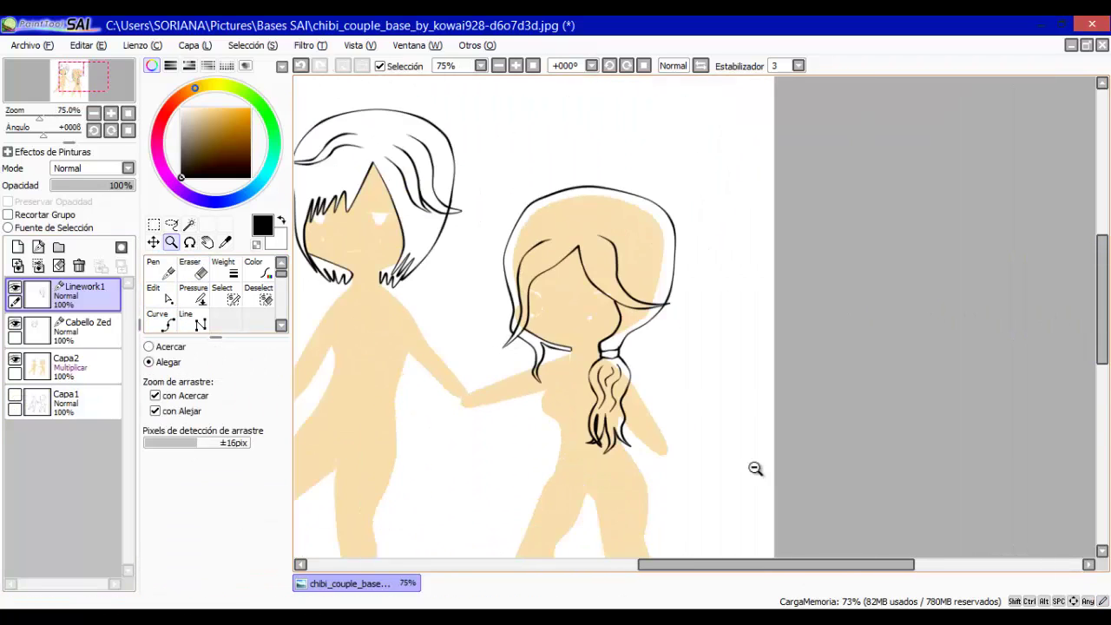
# Rename the smiling figure's hair linework layer with a name beginning "Cabello Ma".
pyautogui.doubleClick(85, 293)
pyautogui.write('Cabello Ma')
pyautogui.press('Return')
# Select all the smiling figure's hair areas, including the ponytail, with the Magic Wand at a transparency difference of ±25.
pyautogui.click(188, 224)
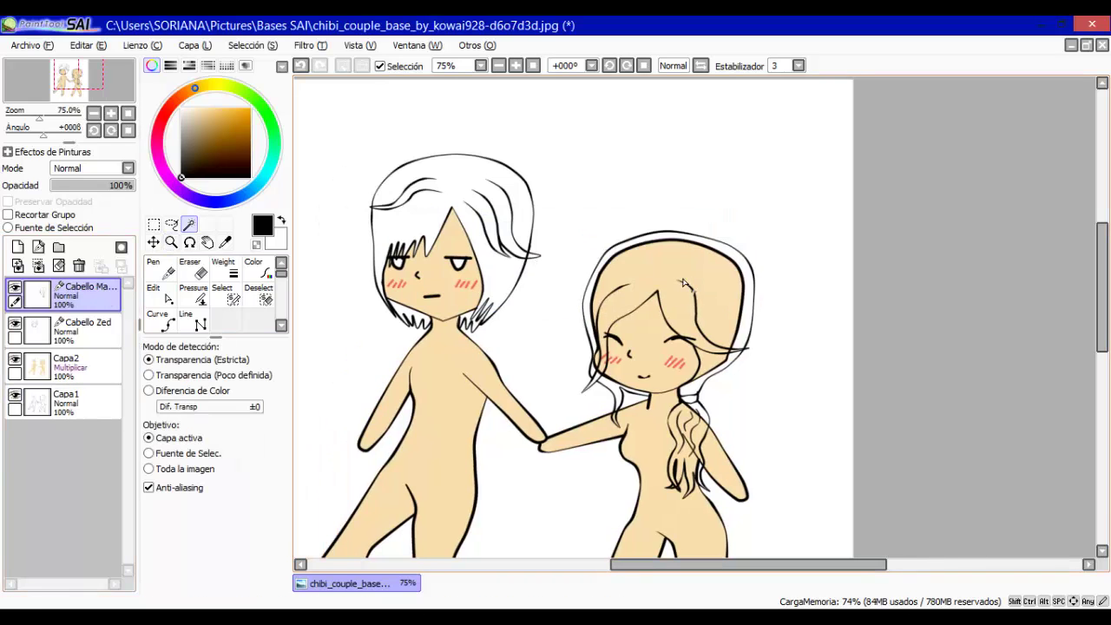
pyautogui.click(616, 270)
pyautogui.click(685, 404)
pyautogui.scroll(2, 580, 401)
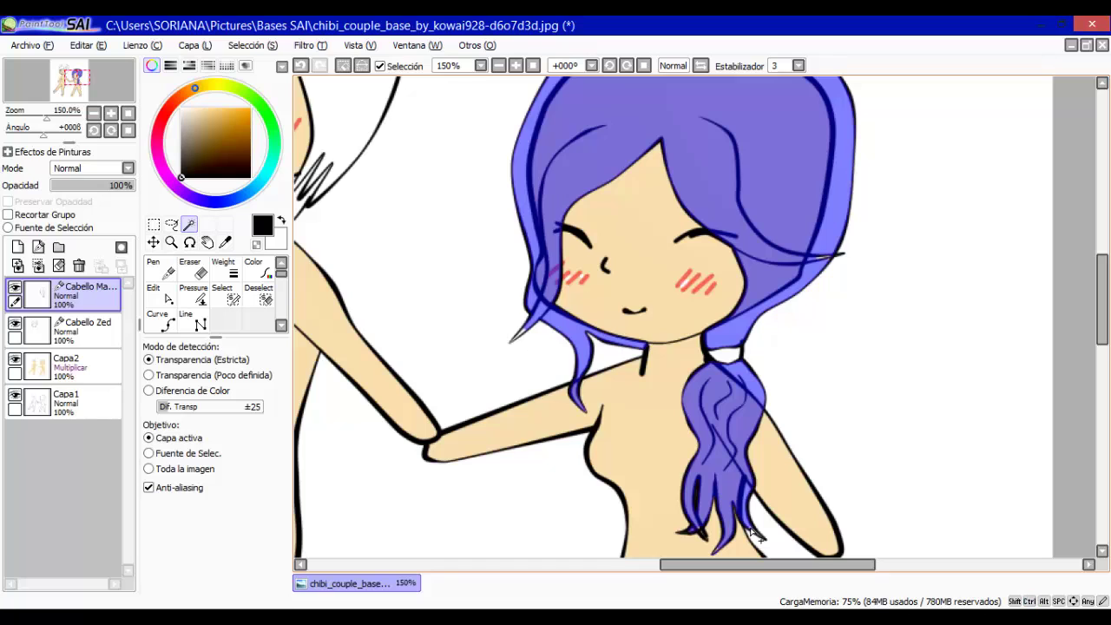
# Erase the skin colour inside the selected hair area on Capa2 with a size 50 eraser.
pyautogui.click(65, 365)
pyautogui.click(194, 294)
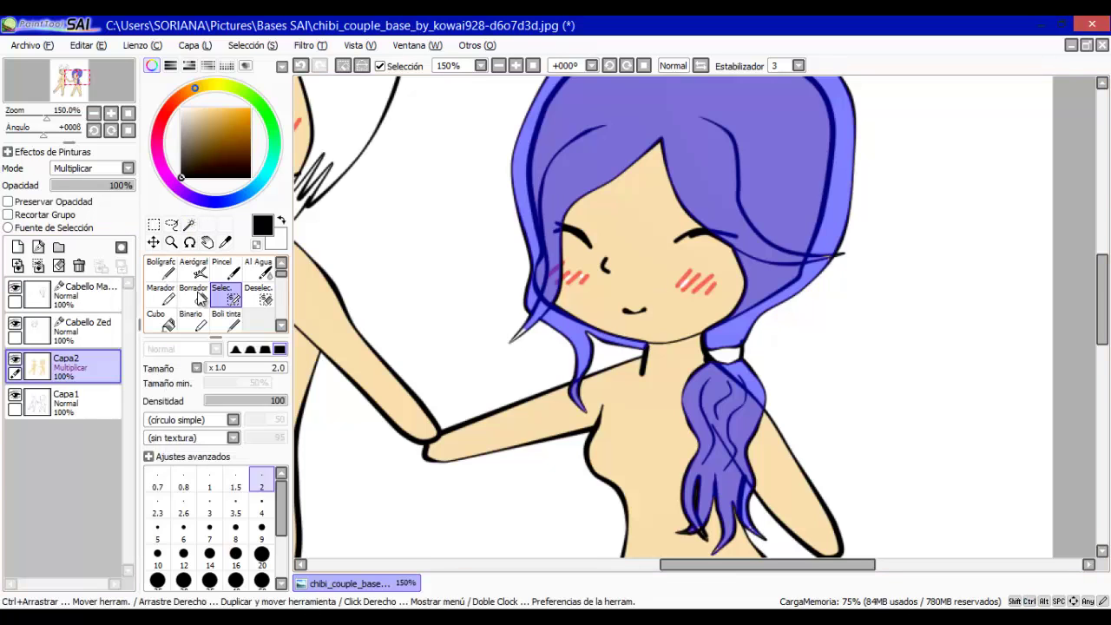
pyautogui.scroll(-1, 636, 345)
pyautogui.moveTo(686, 365); pyautogui.dragTo(699, 473)
pyautogui.moveTo(747, 174); pyautogui.dragTo(556, 263)
# Erase the base head and body lines inside the hair selection on Capa1 and clear the selection.
pyautogui.click(65, 401)
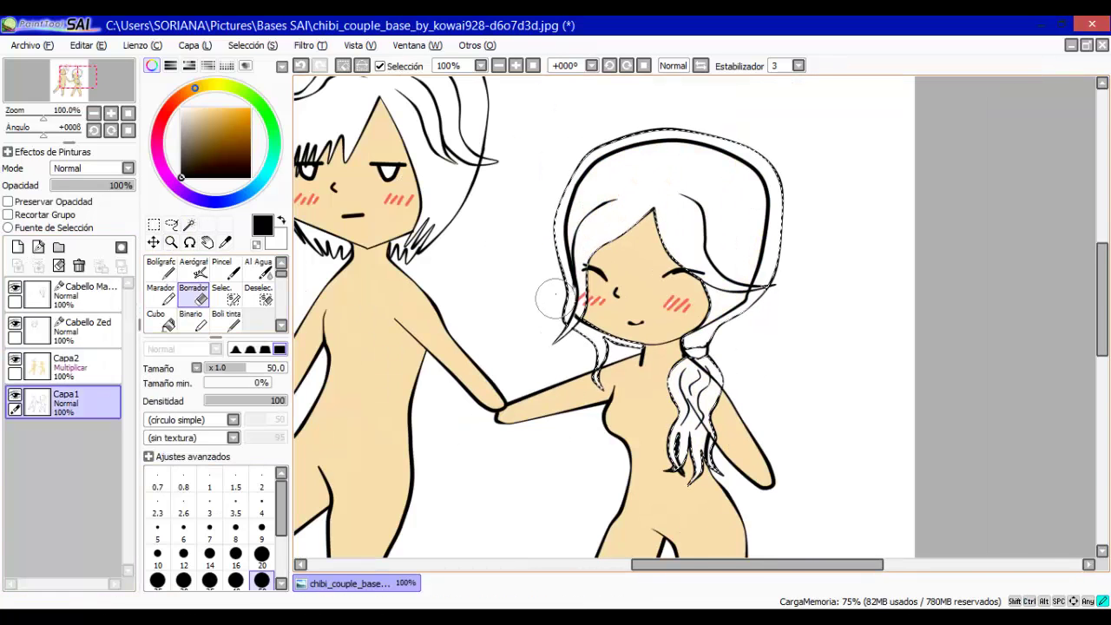
pyautogui.click(235, 527)
pyautogui.hotkey('ctrl', 'd')
pyautogui.scroll(-2, 555, 408)
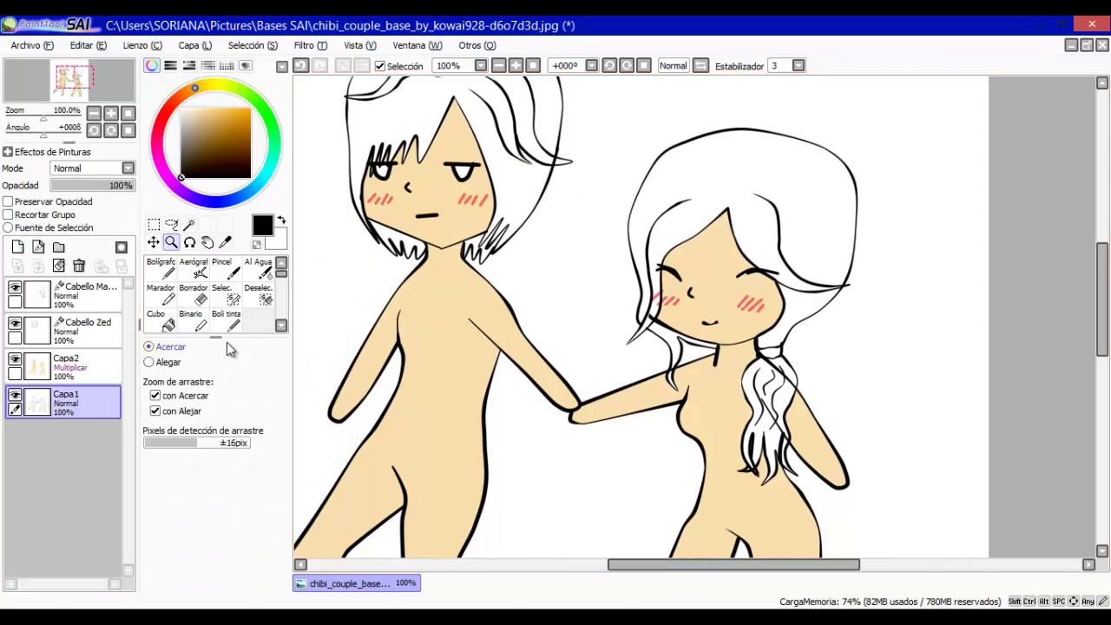
# Add a linework layer above the hair layers and name it Ropa Zed.
pyautogui.click(38, 246)
pyautogui.scroll(1, 519, 310)
pyautogui.doubleClick(68, 290)
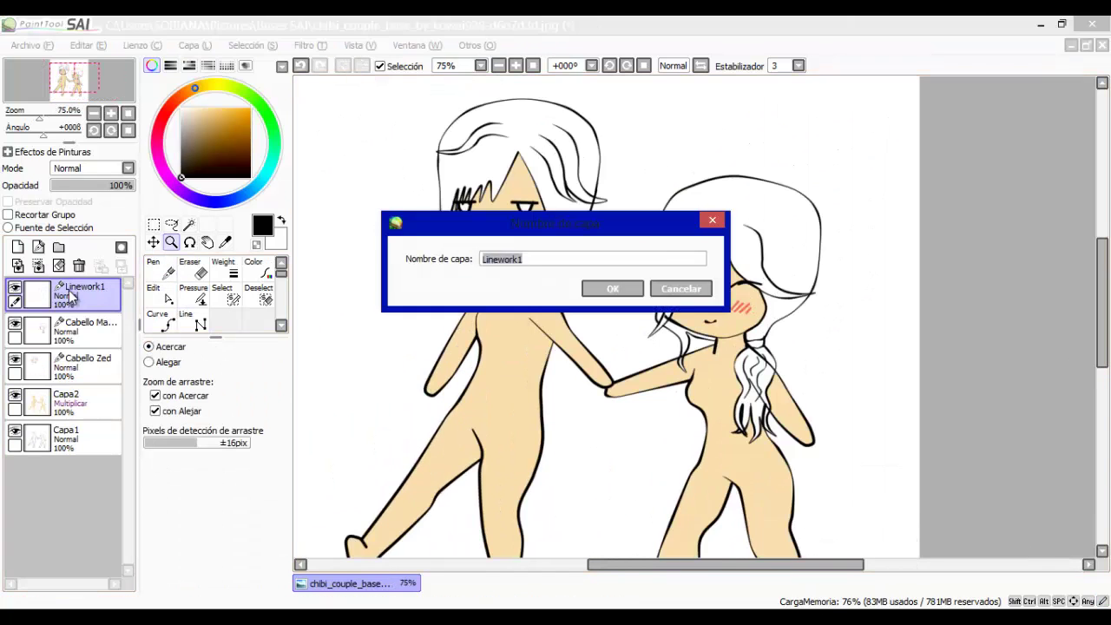
pyautogui.write('Ropa Zed')
pyautogui.press('Return')
# Draw the neckline and the outer armhole of a sleeveless top on the taller figure with size 5 curves.
pyautogui.scroll(2, 521, 312)
pyautogui.click(157, 319)
pyautogui.click(183, 527)
pyautogui.press('[')
pyautogui.click(474, 228)
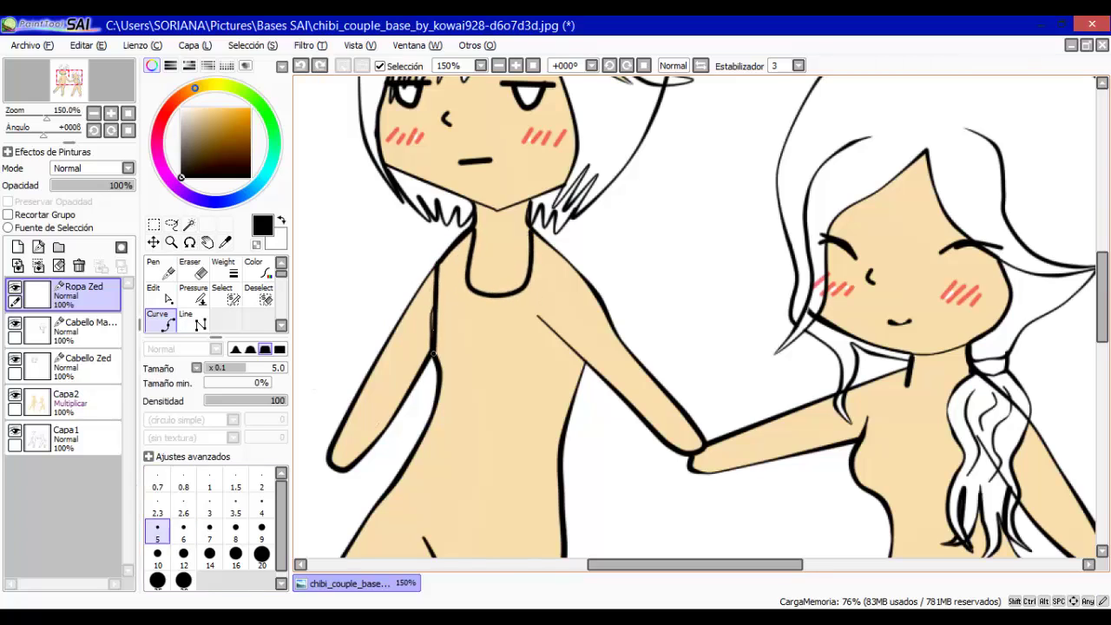
pyautogui.press('Escape')
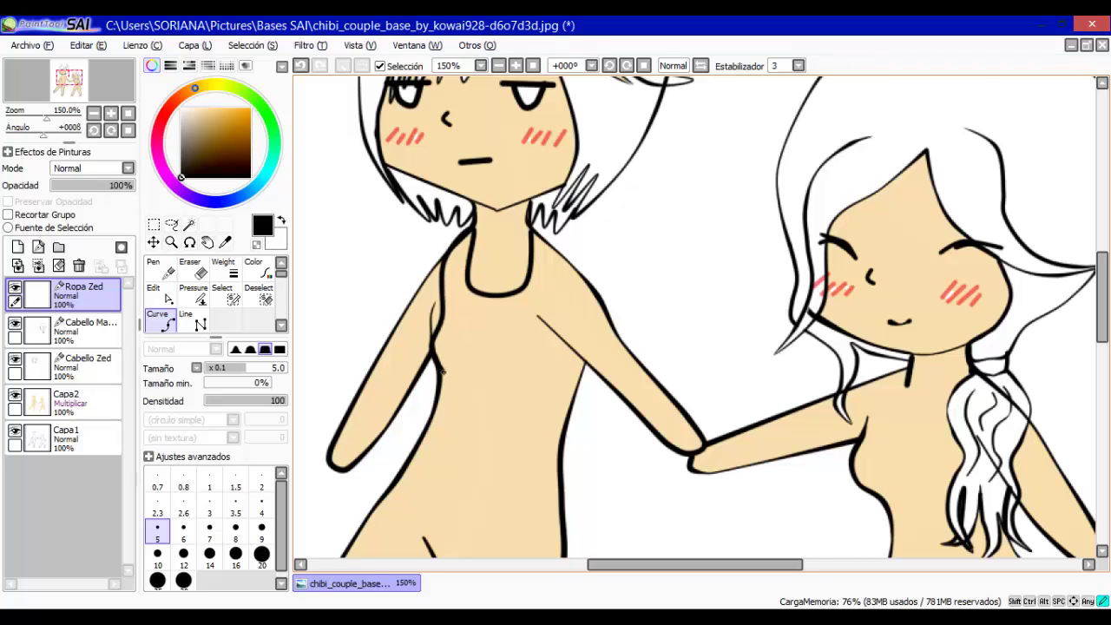
# Complete the sleeveless top with its hem, sides and second armhole, and adjust its points to raise the neckline and smooth the outer armhole.
pyautogui.scroll(-2, 431, 420)
pyautogui.click(392, 423)
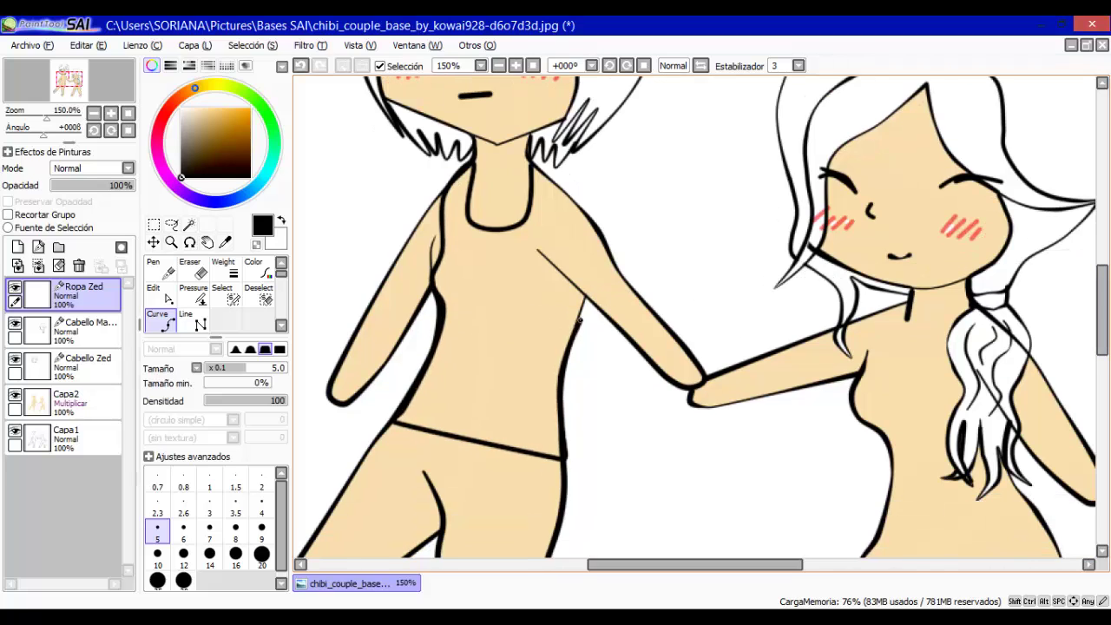
pyautogui.doubleClick(539, 249)
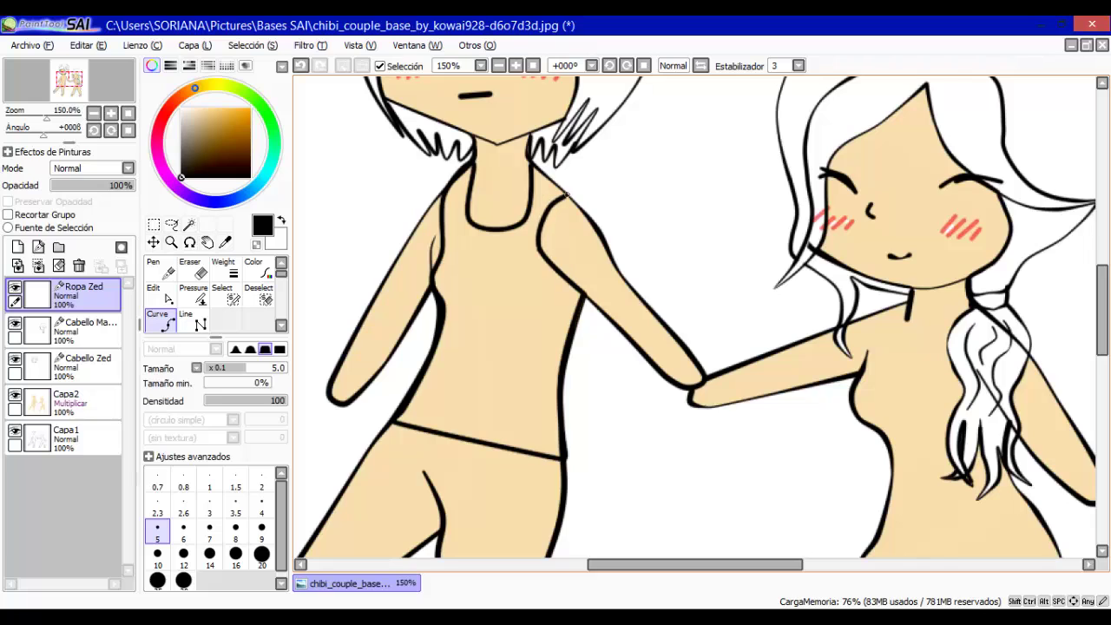
pyautogui.click(156, 293)
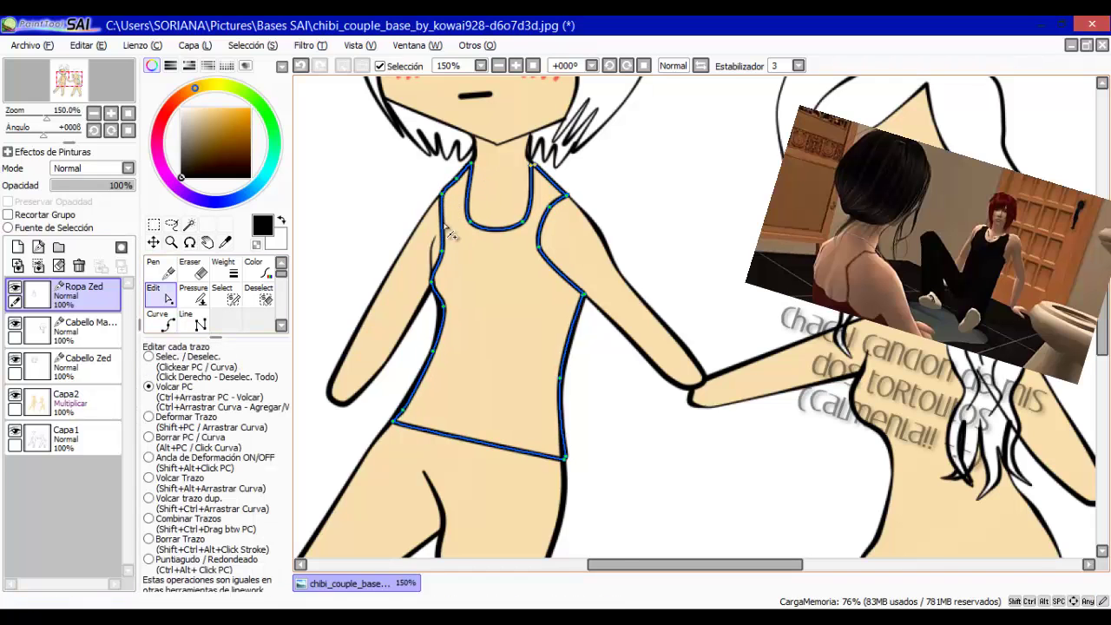
pyautogui.hotkey('ctrl', 'z')
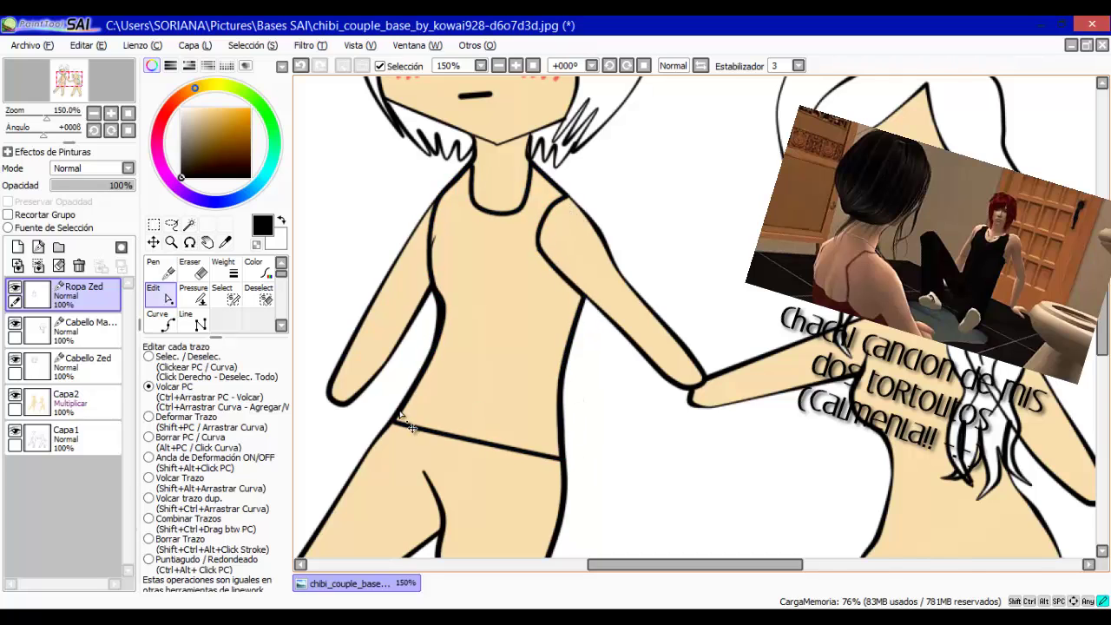
# Trace the taller figure's trousers along the legs and hips with size 5 curves on the Ropa Zed layer.
pyautogui.scroll(-5, 450, 319)
pyautogui.moveTo(669, 565); pyautogui.dragTo(609, 568)
pyautogui.click(161, 322)
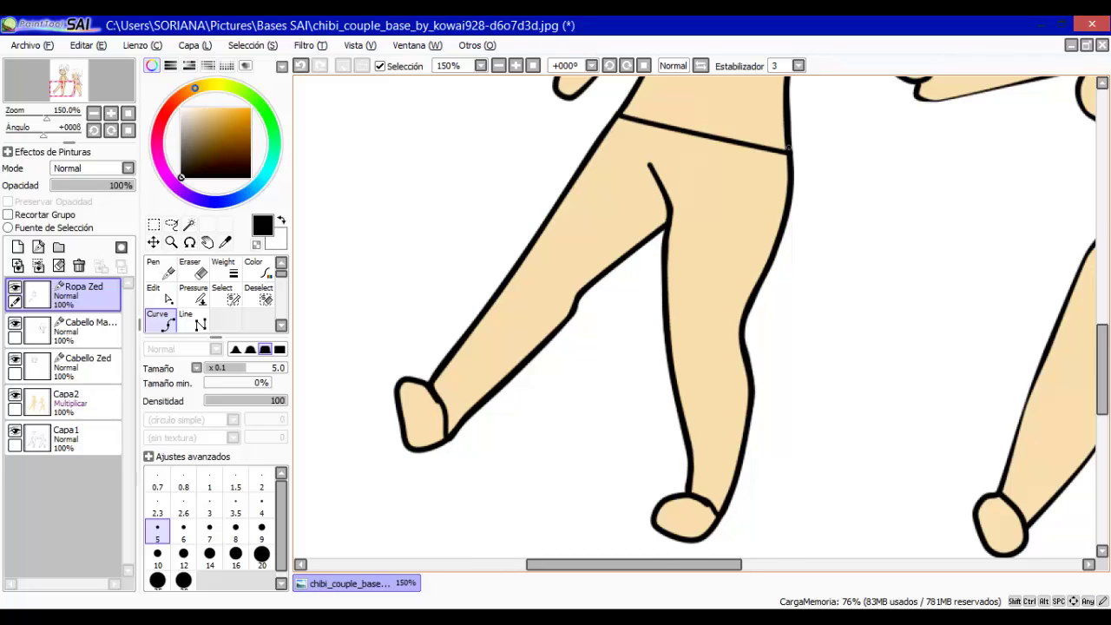
# Draw a wristband on each of the taller figure's wrists with size 4 straight lines.
pyautogui.scroll(5, 606, 566)
pyautogui.moveTo(606, 566); pyautogui.dragTo(614, 566)
pyautogui.click(193, 321)
pyautogui.moveTo(538, 368); pyautogui.dragTo(565, 383)
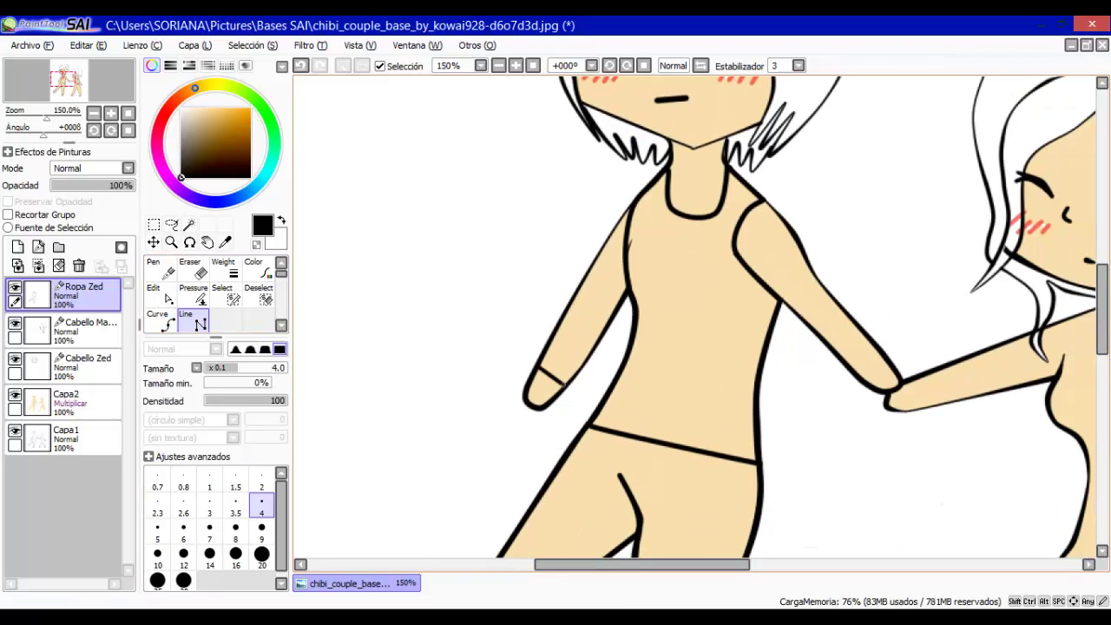
pyautogui.scroll(-2, 328, 452)
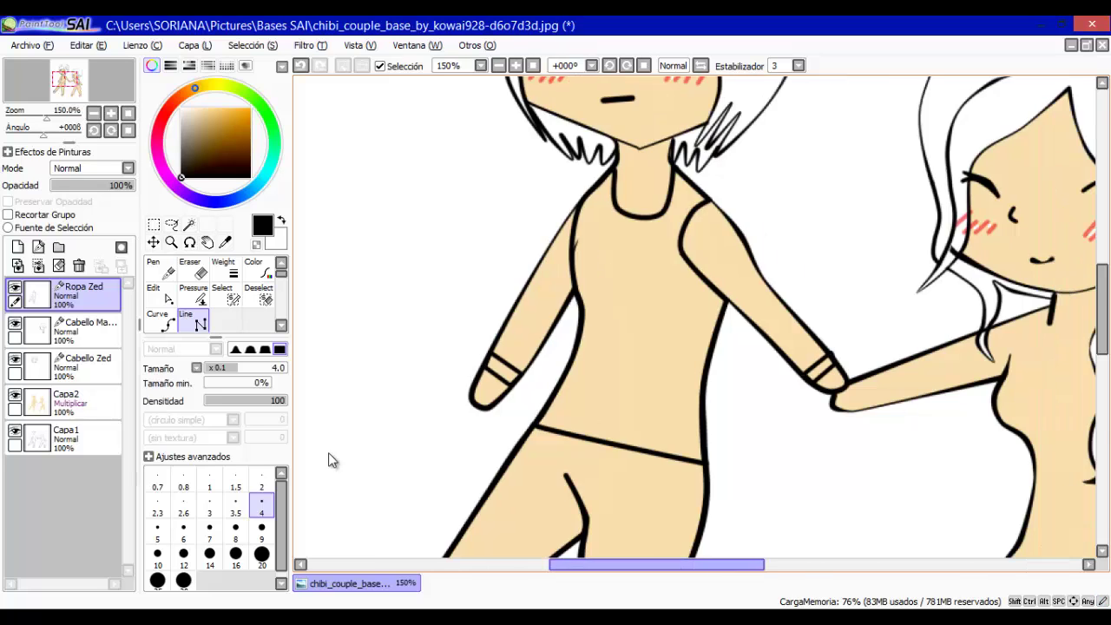
# Outline the taller figure's shoes with size 5 curves and magic-wand select the top, wristbands, trousers and shoes.
pyautogui.click(162, 321)
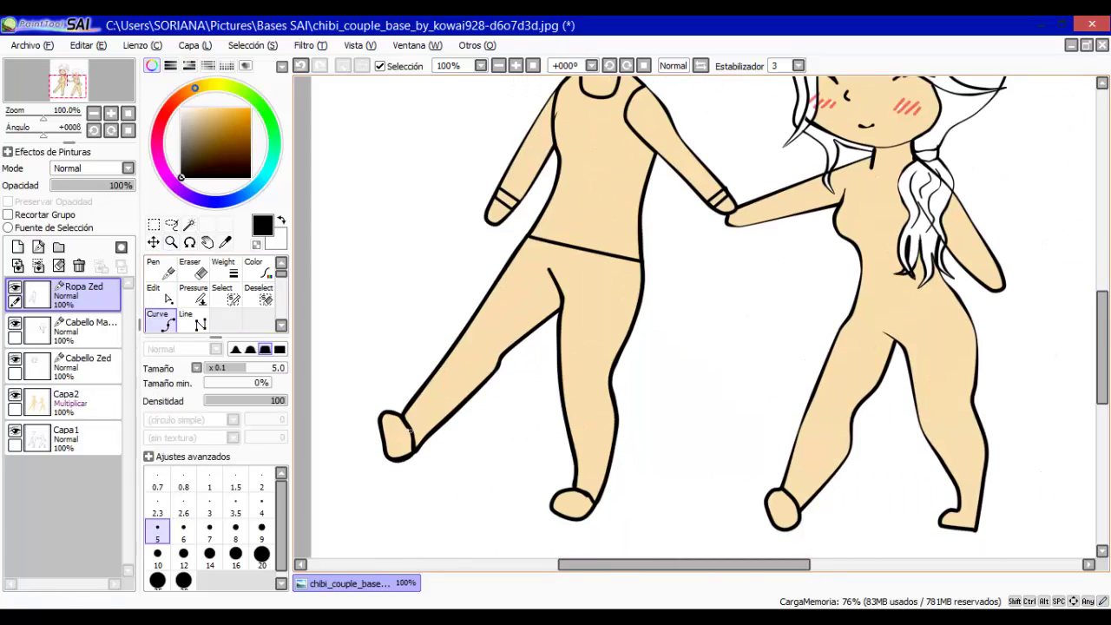
pyautogui.click(189, 224)
pyautogui.click(599, 174)
pyautogui.scroll(3, 608, 347)
# Erase the skin colour on Capa2 inside the taller figure's clothing selection and clear the selection.
pyautogui.click(65, 400)
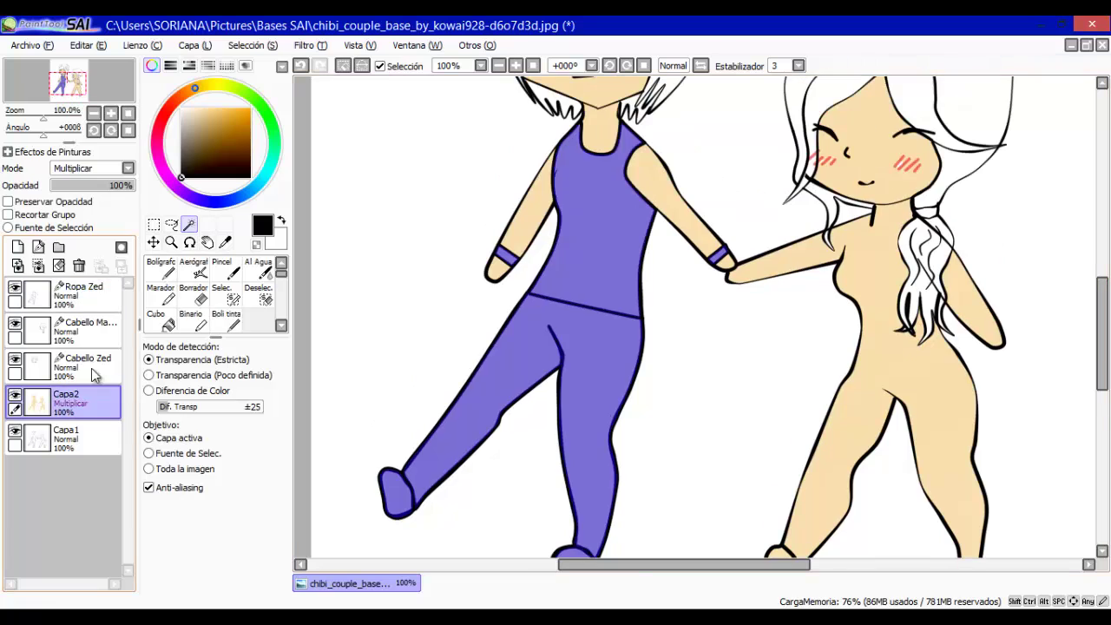
pyautogui.click(194, 294)
pyautogui.moveTo(486, 391)
pyautogui.mouseDown()
pyautogui.moveTo(564, 260)
pyautogui.moveTo(731, 231)
pyautogui.mouseUp()
pyautogui.scroll(3, 731, 230)
pyautogui.hotkey('ctrl', 'd')
# Refine the line weight of the Ropa Zed clothing outlines by adjusting the pressure of their points.
pyautogui.click(83, 291)
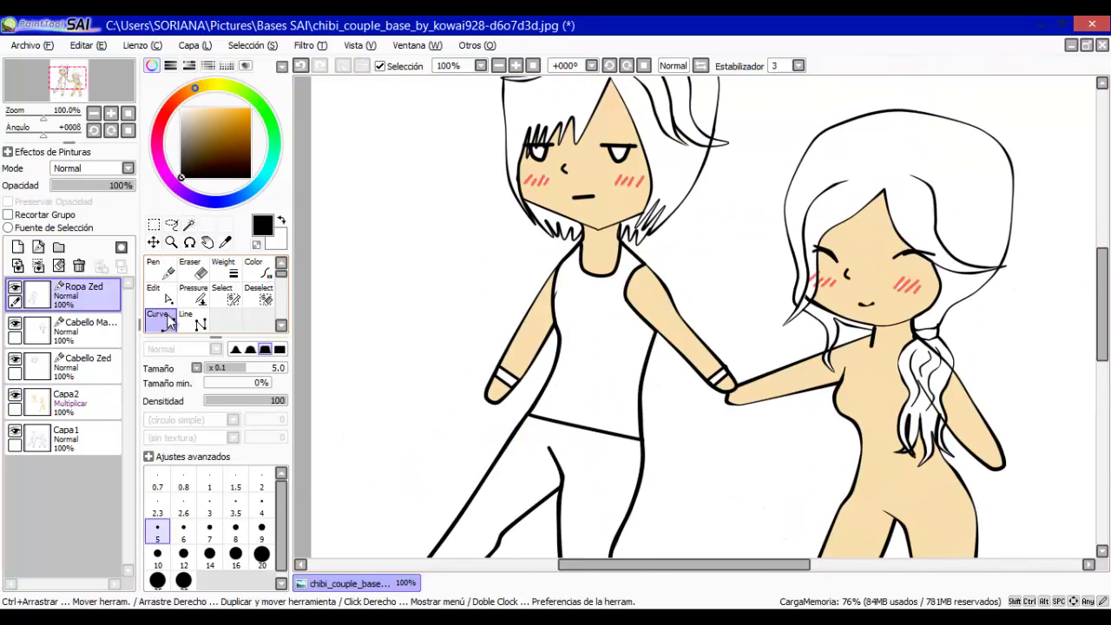
pyautogui.click(193, 293)
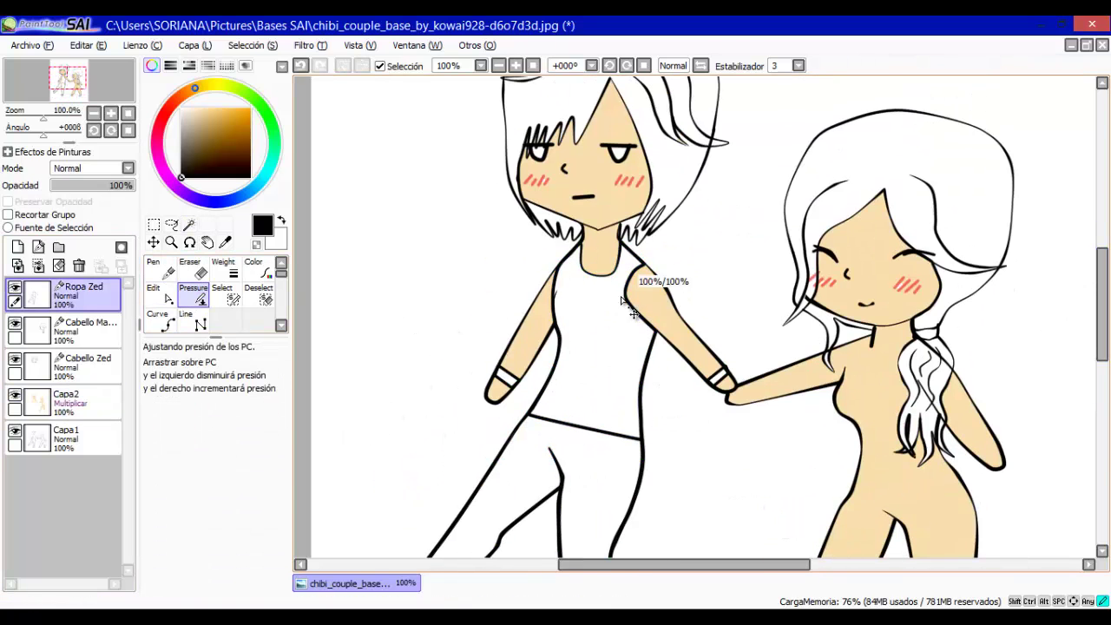
pyautogui.scroll(-3, 486, 364)
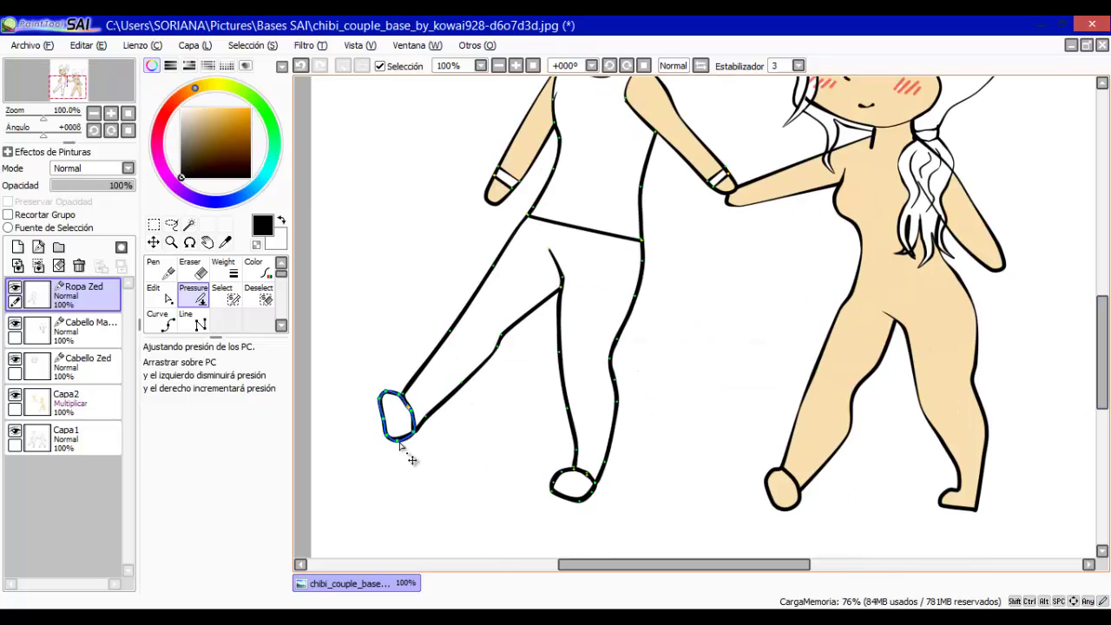
pyautogui.scroll(2, 411, 457)
# Add a linework layer for Marlene's clothes and draw her halter top's strap, neckline, sides and straight hem with size 5 curves.
pyautogui.hscroll(3, 825, 405)
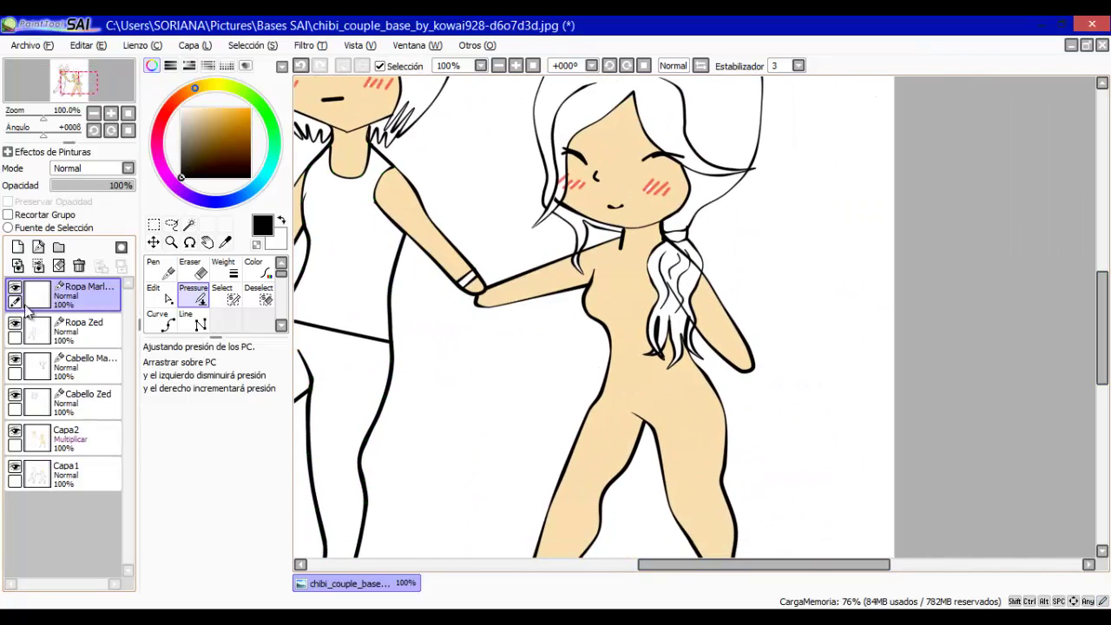
pyautogui.hotkey('ctrl', '+')
pyautogui.click(165, 324)
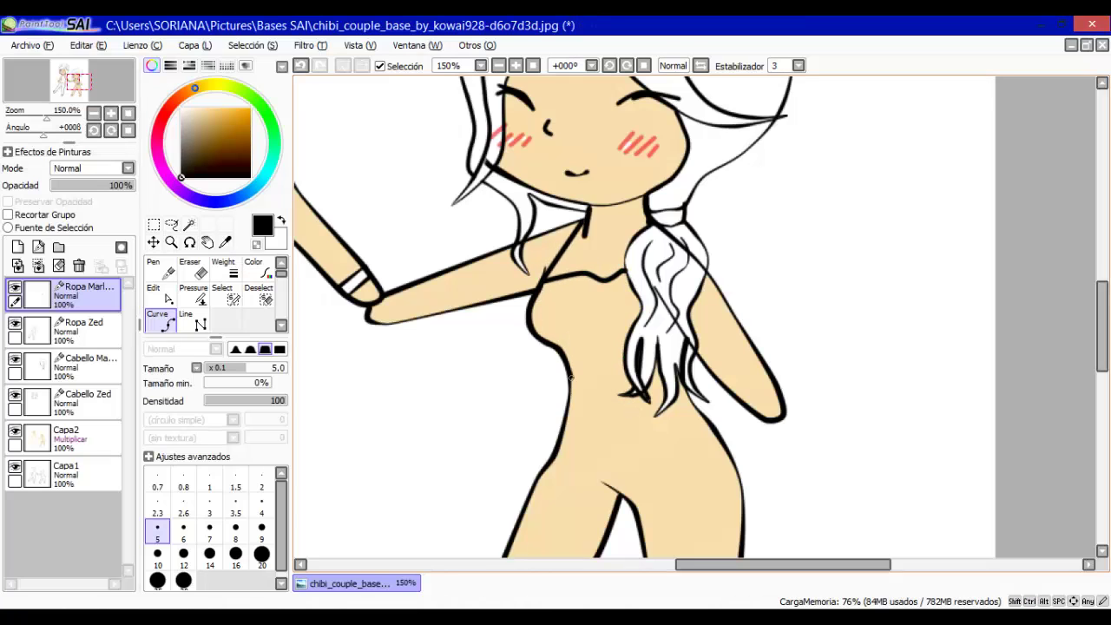
pyautogui.click(549, 462)
pyautogui.click(734, 462)
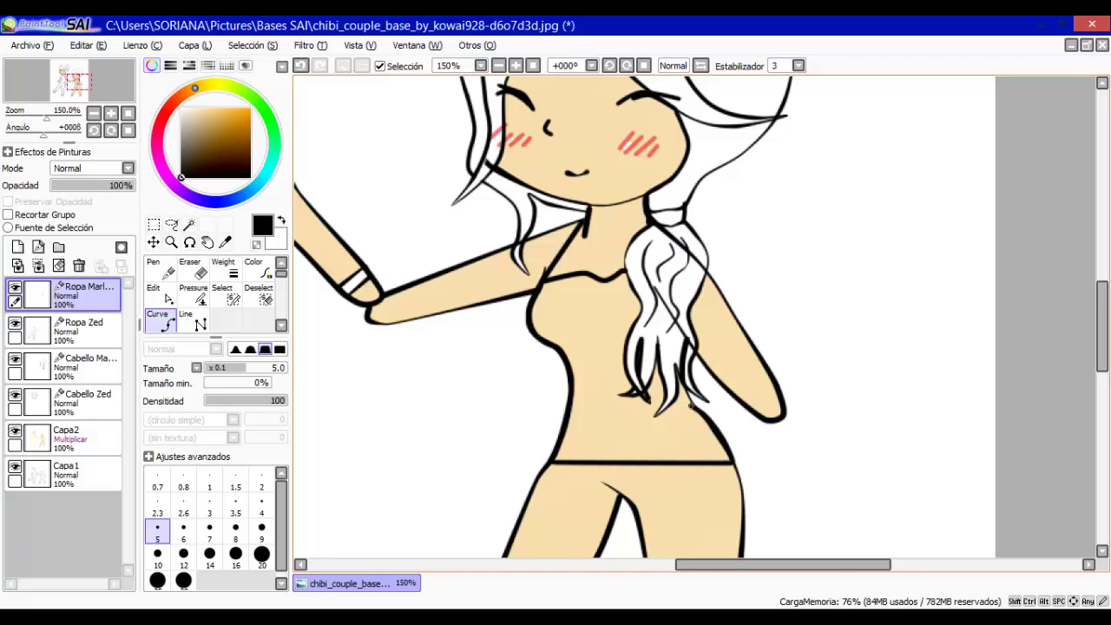
pyautogui.click(183, 481)
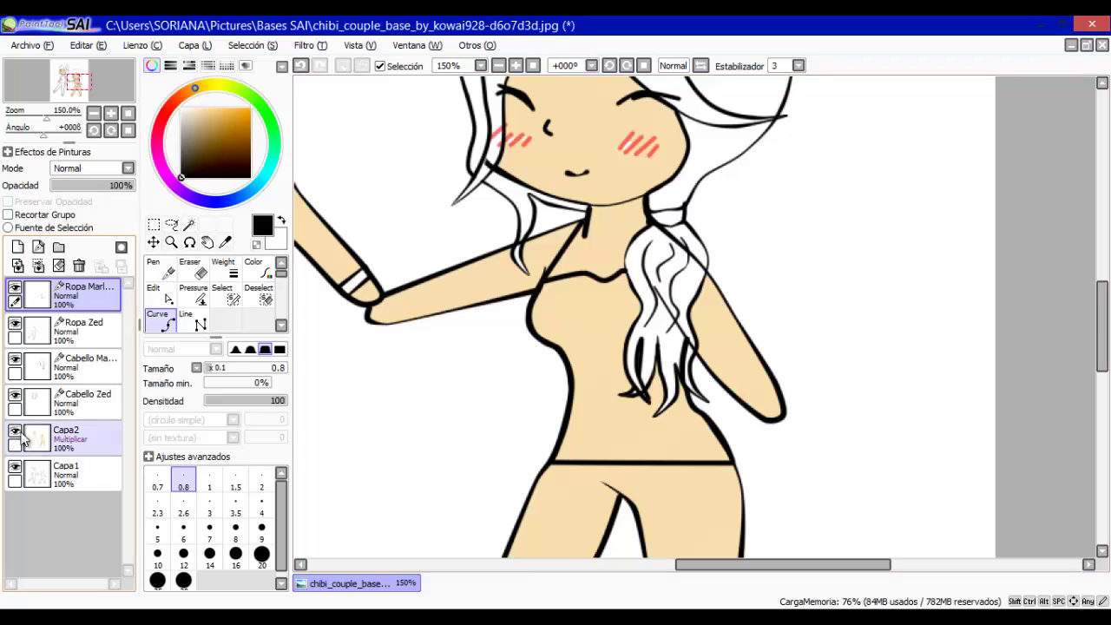
# Draw shorts on Marlene with size 4 curves for the leg hems and adjust the points so the legs flare slightly.
pyautogui.click(163, 295)
pyautogui.scroll(-5, 191, 312)
pyautogui.click(163, 321)
pyautogui.click(261, 505)
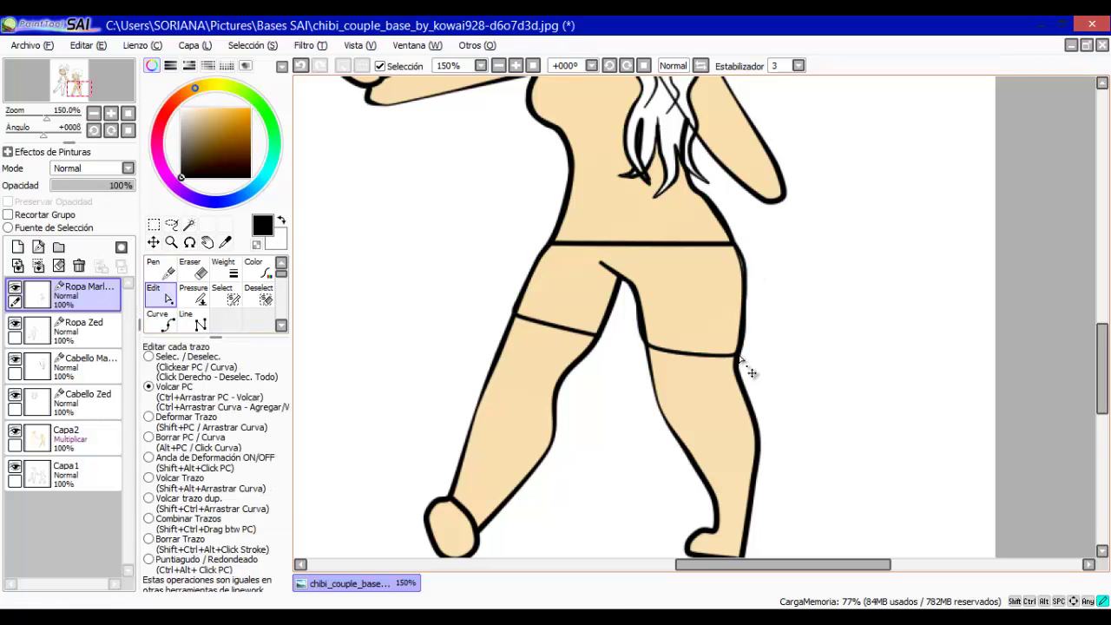
pyautogui.keyDown('ctrl'); pyautogui.click(607, 341); pyautogui.keyUp('ctrl')
# Thin the outlines of Marlene's shorts and top by adjusting the pressure of their points.
pyautogui.click(193, 293)
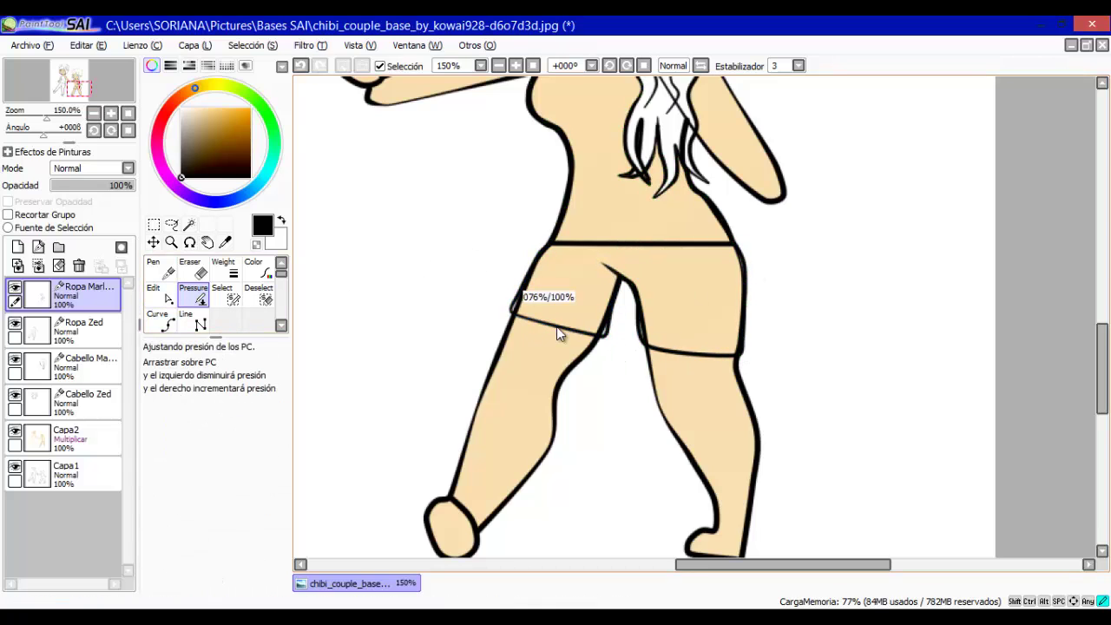
pyautogui.scroll(3, 451, 239)
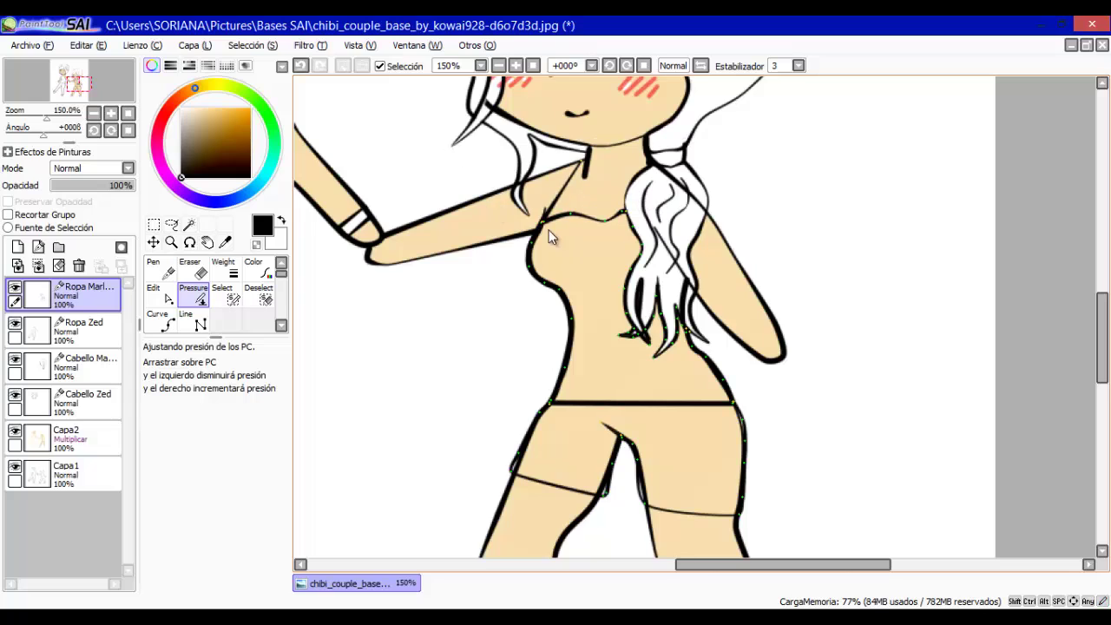
# Outline Marlene's shoes with size 4 curves and magic-wand select her top, shorts and shoes.
pyautogui.scroll(-5, 1089, 321)
pyautogui.click(161, 319)
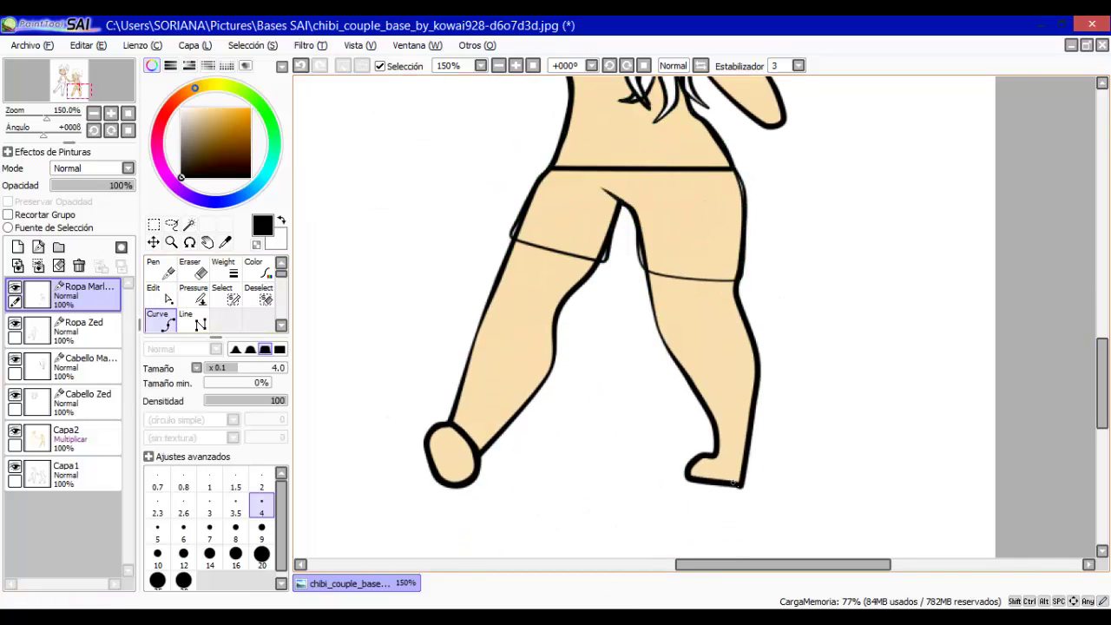
pyautogui.scroll(3, 715, 453)
pyautogui.click(189, 224)
pyautogui.scroll(-3, 843, 447)
pyautogui.click(843, 446)
# Erase the skin colour and base lines inside Marlene's clothing selection and clear the selection.
pyautogui.click(171, 243)
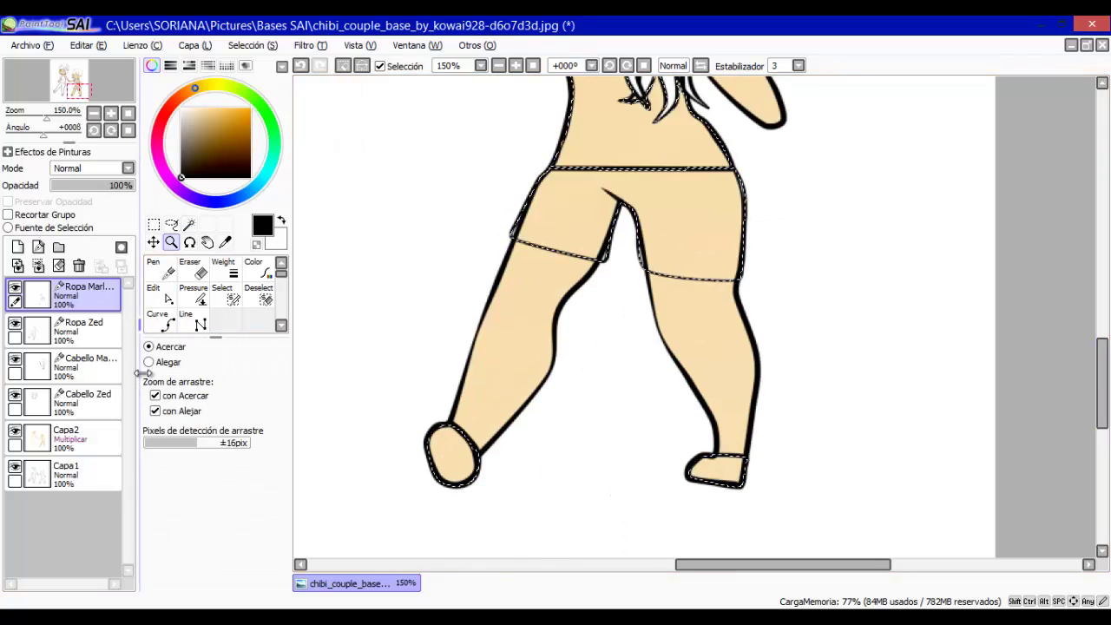
pyautogui.click(148, 362)
pyautogui.click(608, 347)
pyautogui.click(77, 430)
pyautogui.moveTo(560, 283)
pyautogui.mouseDown()
pyautogui.moveTo(647, 384)
pyautogui.moveTo(512, 512)
pyautogui.mouseUp()
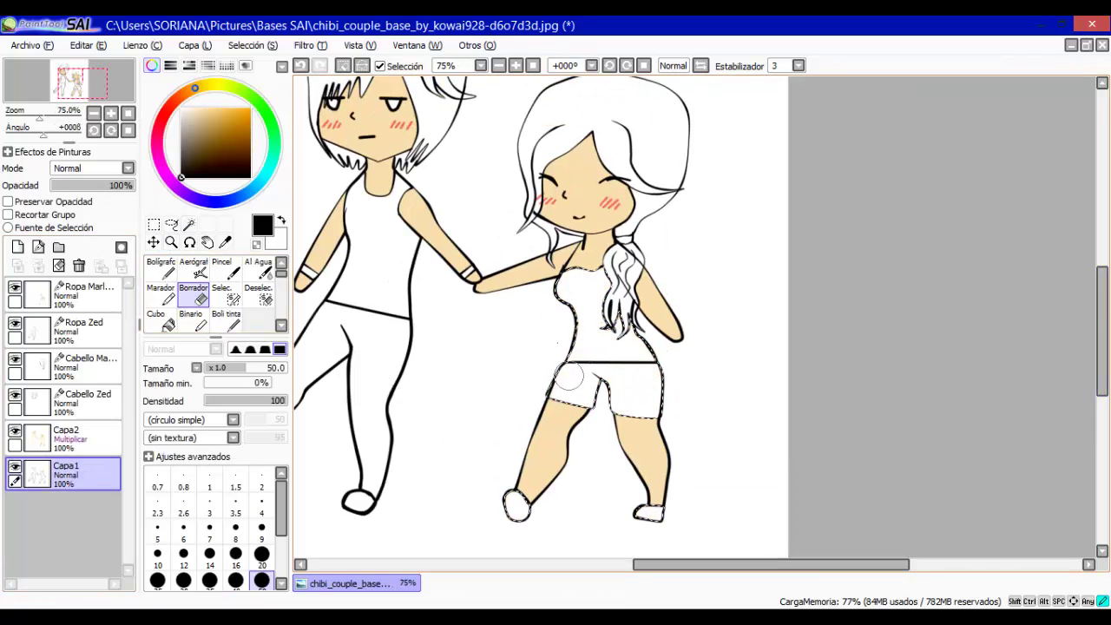
pyautogui.hotkey('ctrl', 'd')
# Fine-tune the line weight of Marlene's clothing outlines with further point pressure adjustments.
pyautogui.click(76, 439)
pyautogui.click(83, 295)
pyautogui.click(193, 293)
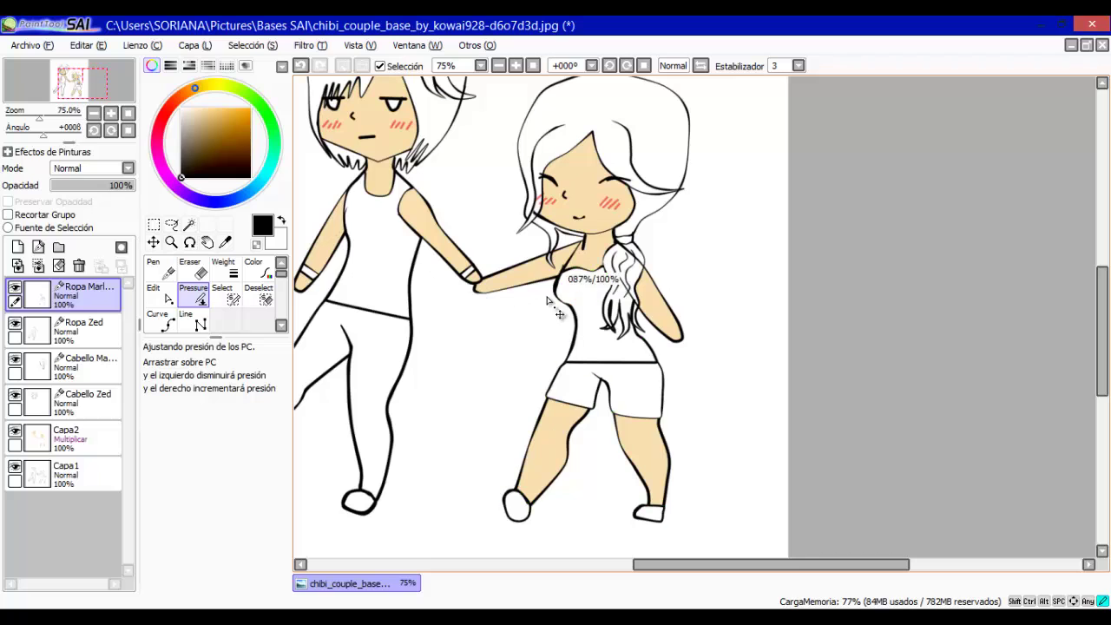
pyautogui.scroll(3, 657, 521)
# Add a normal layer directly above Cabello Zed and choose a red for his hair.
pyautogui.click(83, 400)
pyautogui.click(17, 247)
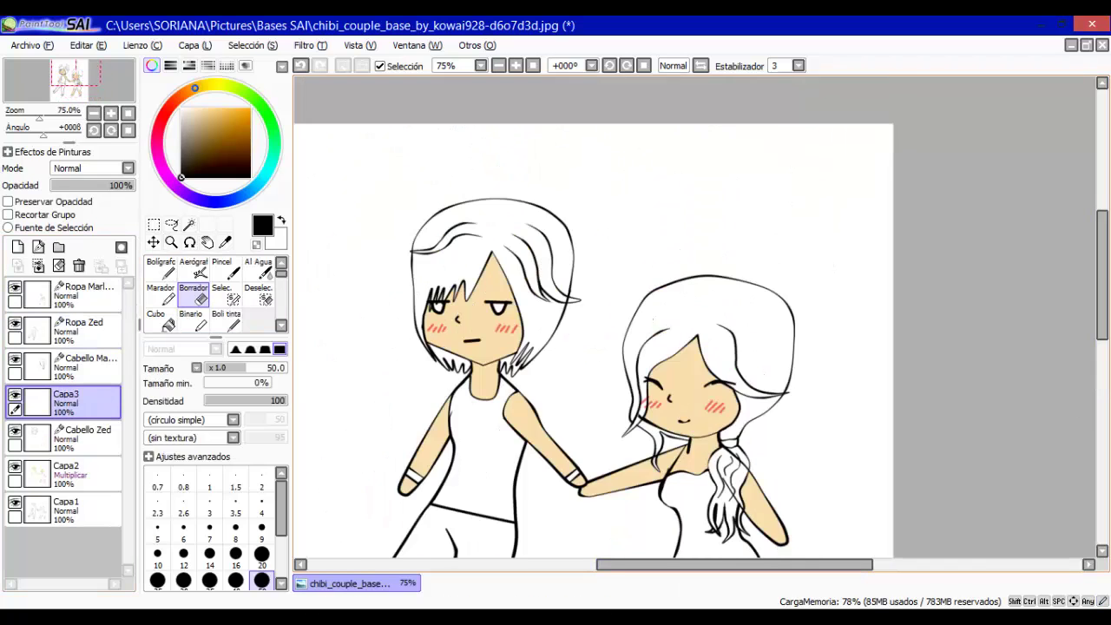
pyautogui.click(516, 65)
pyautogui.click(235, 124)
# Select all of Zed's hair, including the spiky tips, with the Magic Wand on the Cabello Zed layer.
pyautogui.click(83, 429)
pyautogui.click(188, 224)
pyautogui.click(486, 200)
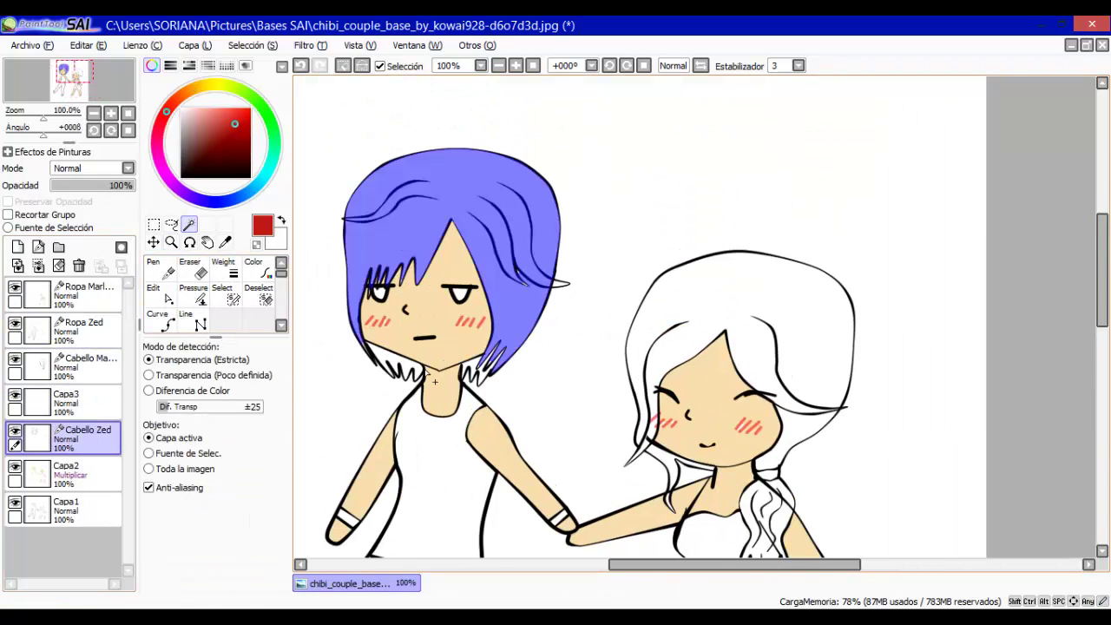
pyautogui.hotkey('ctrl', 'd')
pyautogui.moveTo(169, 407); pyautogui.dragTo(201, 406)
pyautogui.click(492, 380)
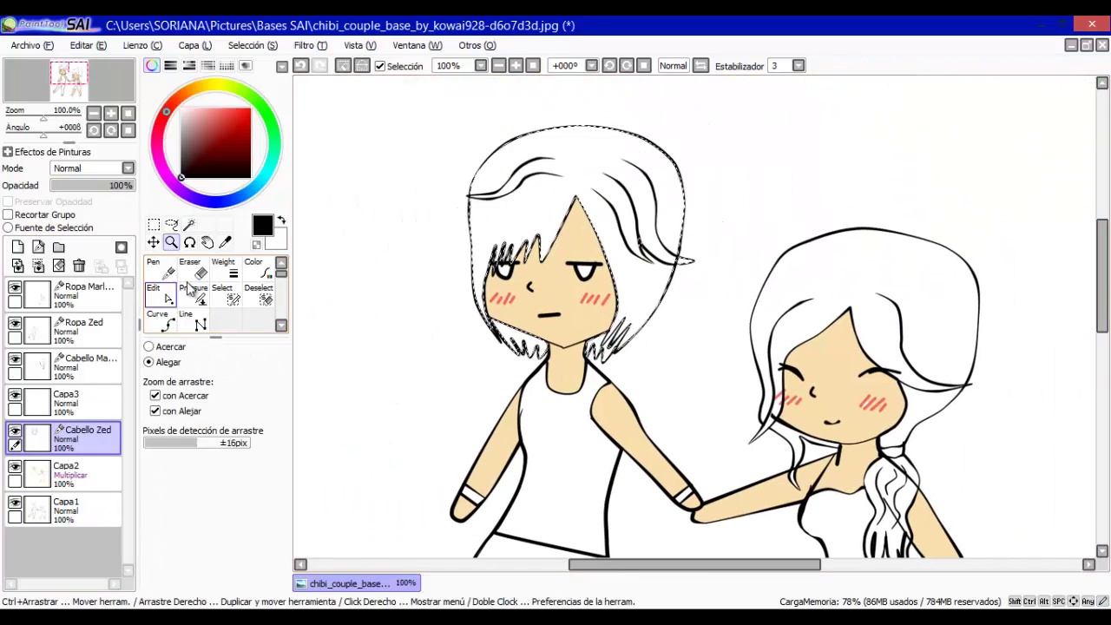
# Fill Zed's selected hair with red on Capa3 using the size 50 airbrush and set the layer's mode to Multiplicar.
pyautogui.click(65, 400)
pyautogui.click(192, 269)
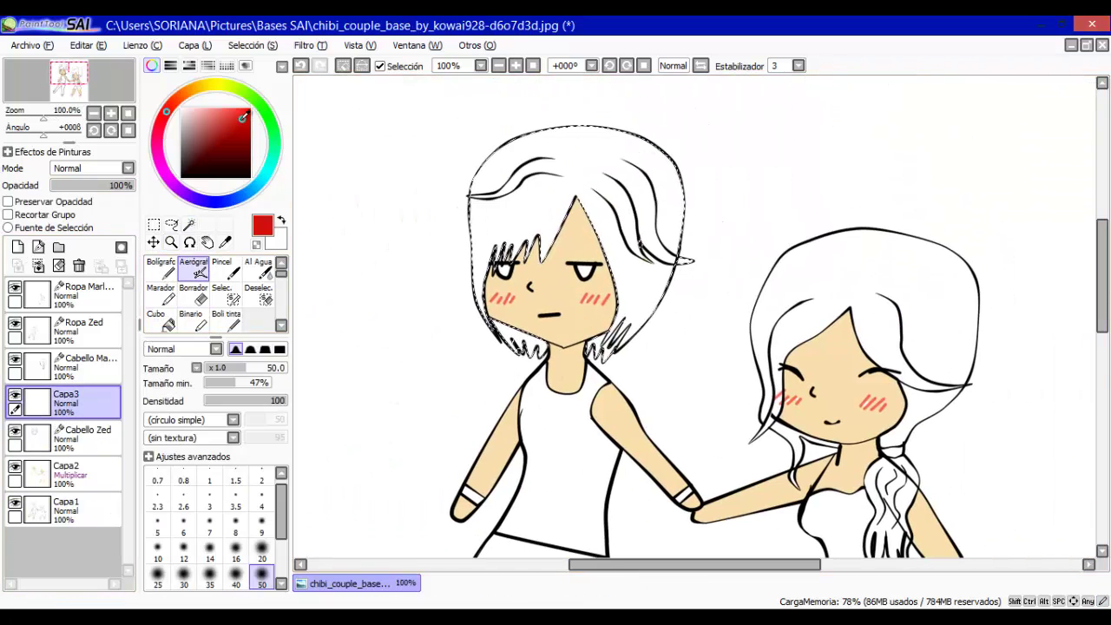
pyautogui.moveTo(504, 200)
pyautogui.mouseDown()
pyautogui.moveTo(489, 240)
pyautogui.moveTo(565, 246)
pyautogui.mouseUp()
pyautogui.click(91, 167)
pyautogui.click(72, 195)
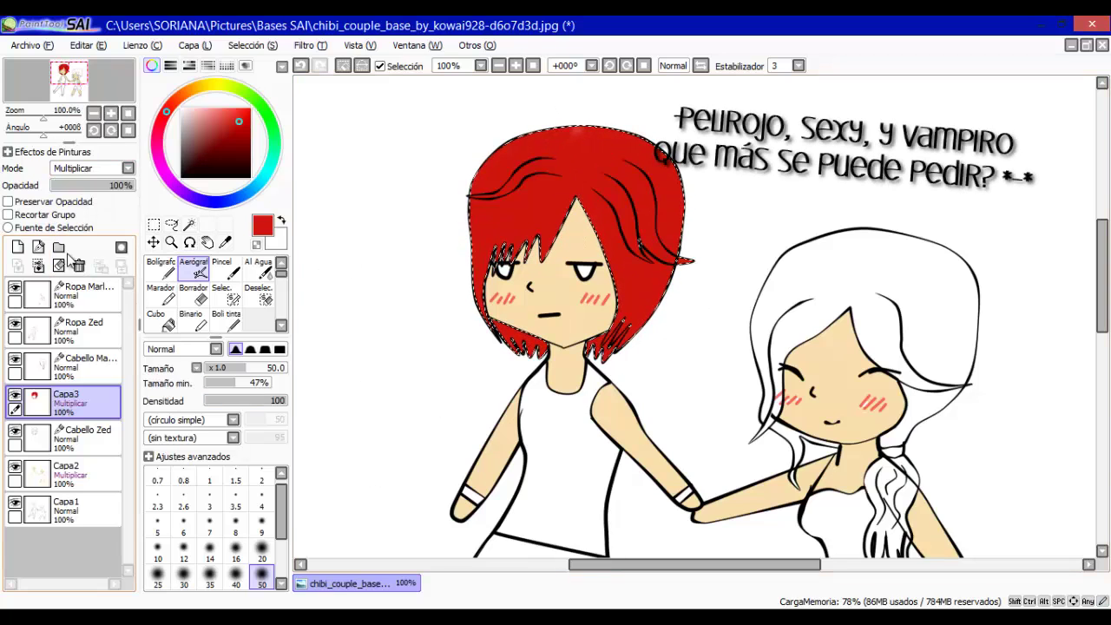
# Draw dark red shading strands over Zed's hair with size 14 and size 8 curves on a new linework layer clipped to Capa3.
pyautogui.click(38, 247)
pyautogui.click(157, 320)
pyautogui.click(235, 142)
pyautogui.moveTo(573, 195)
pyautogui.mouseDown()
pyautogui.moveTo(621, 260)
pyautogui.moveTo(620, 339)
pyautogui.mouseUp()
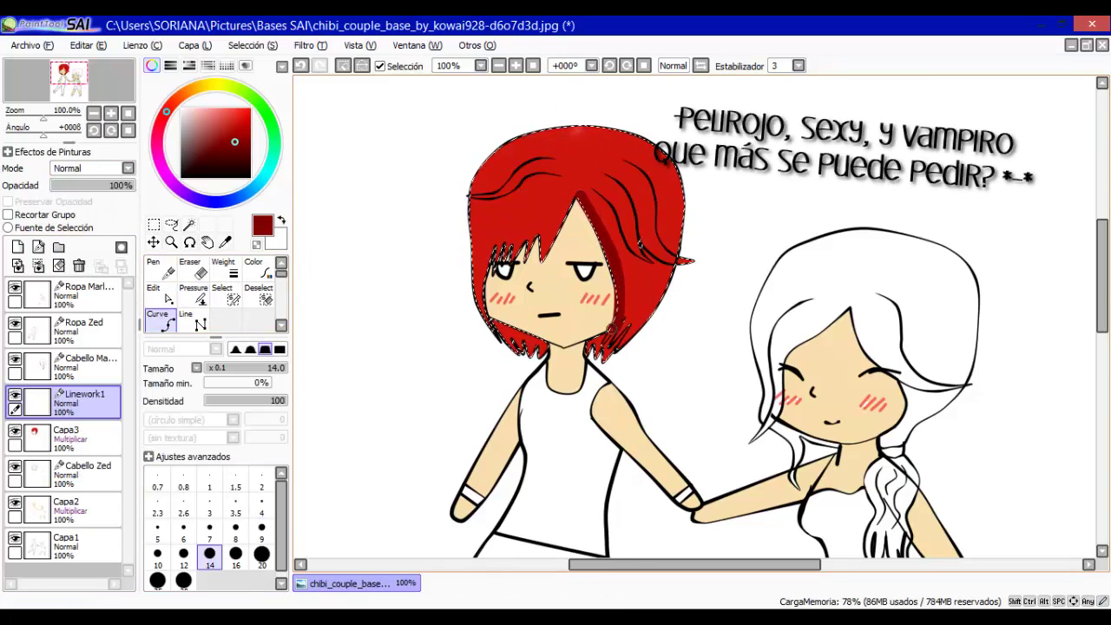
pyautogui.moveTo(599, 178)
pyautogui.mouseDown()
pyautogui.moveTo(638, 251)
pyautogui.moveTo(692, 259)
pyautogui.moveTo(631, 247)
pyautogui.mouseUp()
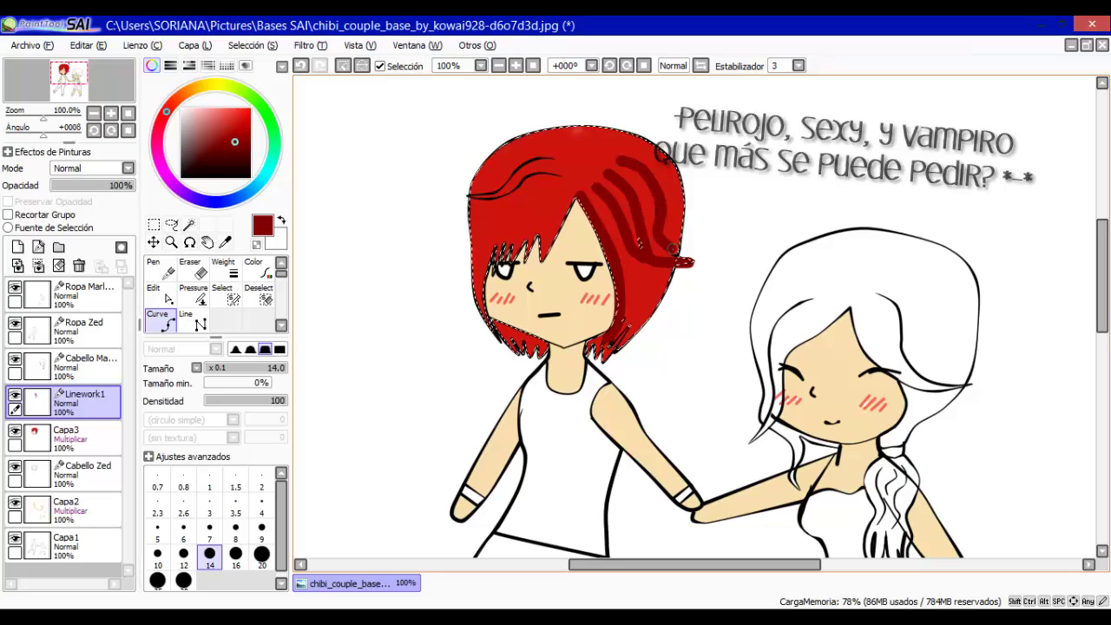
pyautogui.moveTo(565, 178)
pyautogui.mouseDown()
pyautogui.moveTo(463, 196)
pyautogui.moveTo(540, 233)
pyautogui.mouseUp()
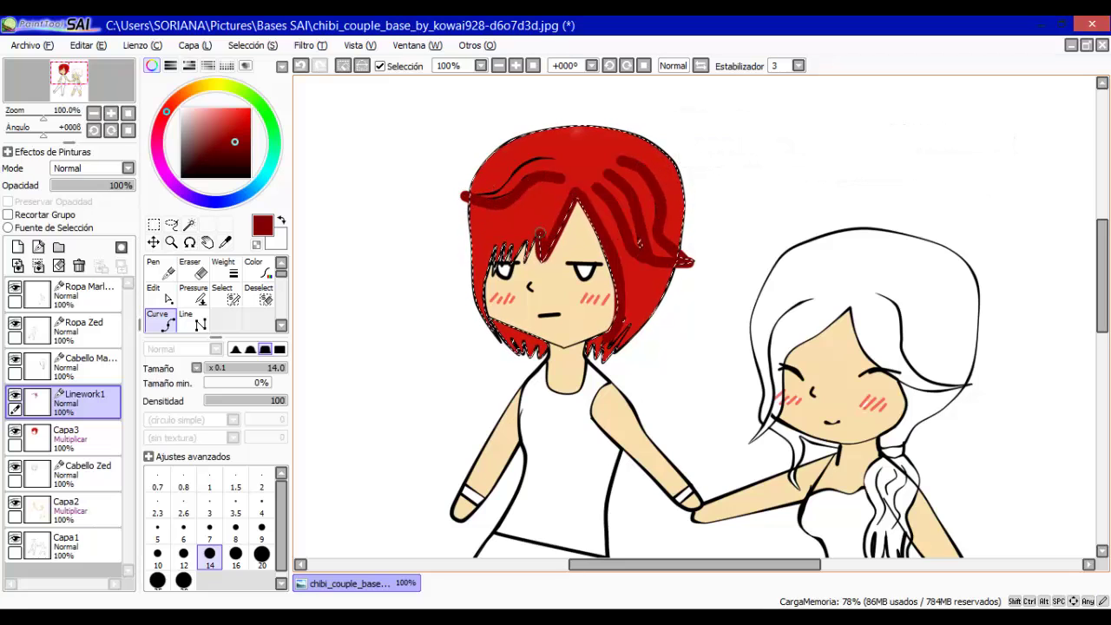
pyautogui.click(210, 527)
pyautogui.click(235, 527)
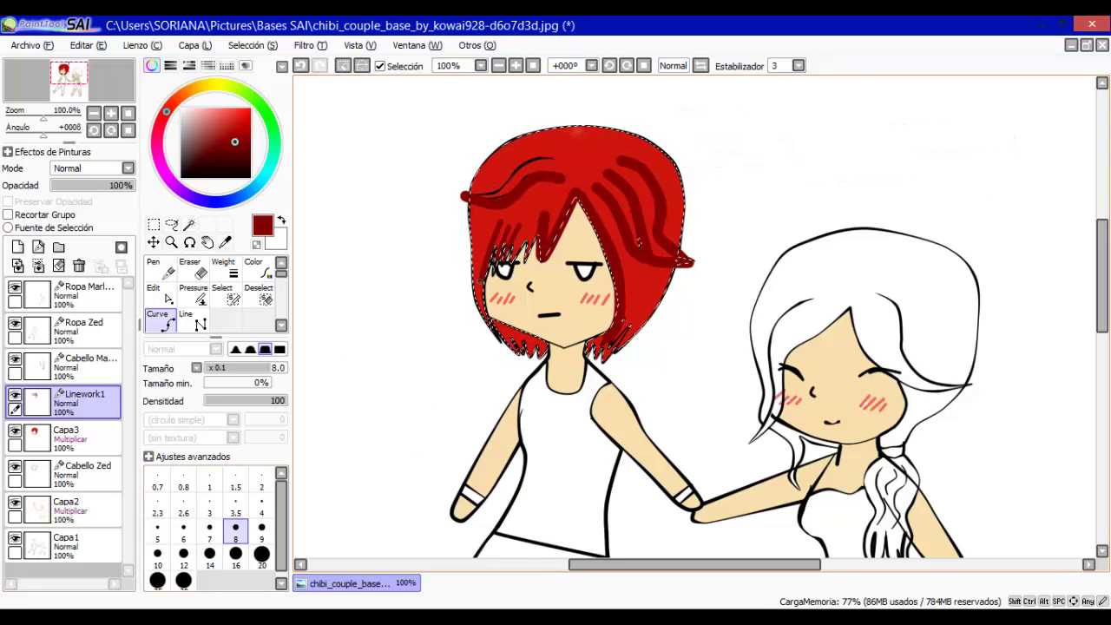
pyautogui.click(7, 215)
# Taper the dark red strands by editing their points and pressure, and merge the linework layer down into Capa3.
pyautogui.click(194, 295)
pyautogui.moveTo(521, 184); pyautogui.dragTo(486, 189)
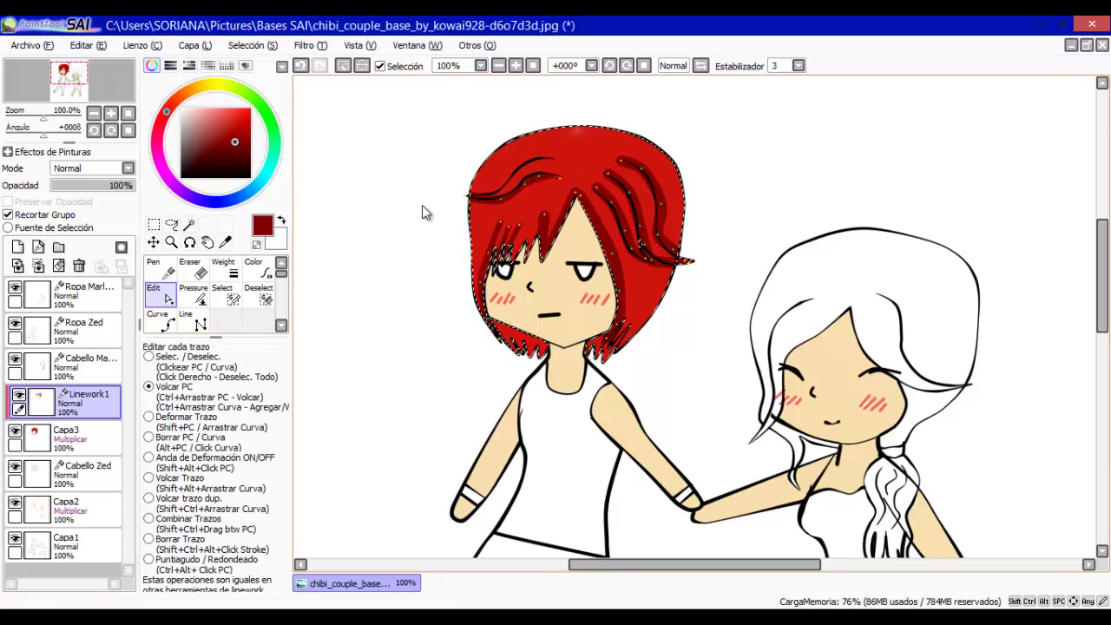
pyautogui.moveTo(608, 195)
pyautogui.mouseDown()
pyautogui.moveTo(596, 243)
pyautogui.moveTo(642, 205)
pyautogui.moveTo(651, 169)
pyautogui.moveTo(669, 187)
pyautogui.mouseUp()
pyautogui.moveTo(562, 208)
pyautogui.mouseDown()
pyautogui.moveTo(539, 221)
pyautogui.moveTo(635, 206)
pyautogui.moveTo(622, 251)
pyautogui.mouseUp()
pyautogui.press('ctrl')
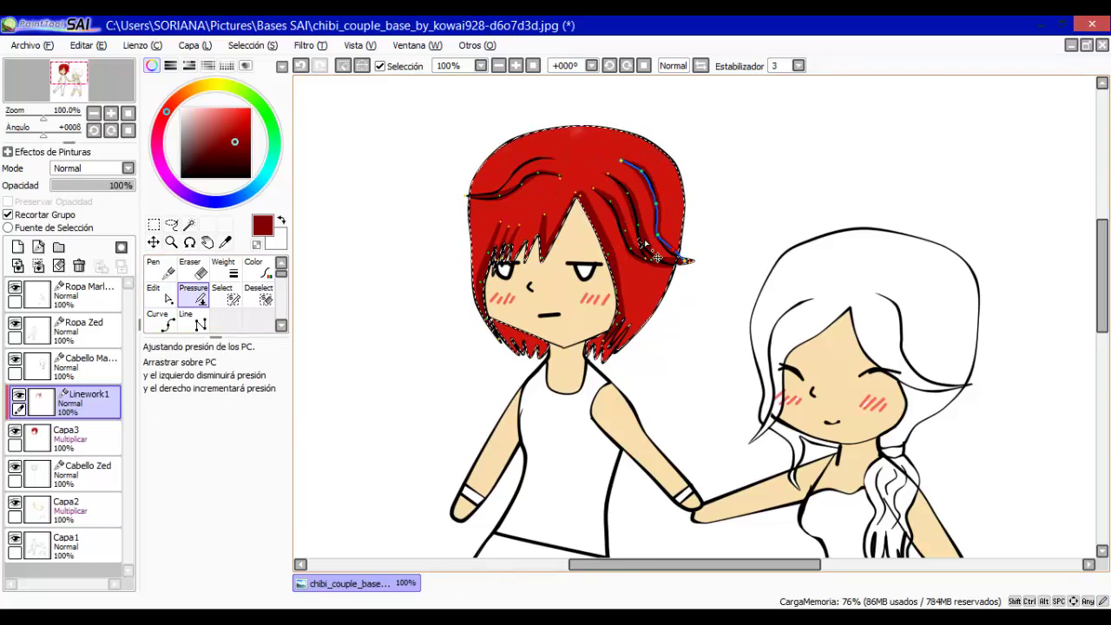
pyautogui.click(38, 266)
pyautogui.click(260, 320)
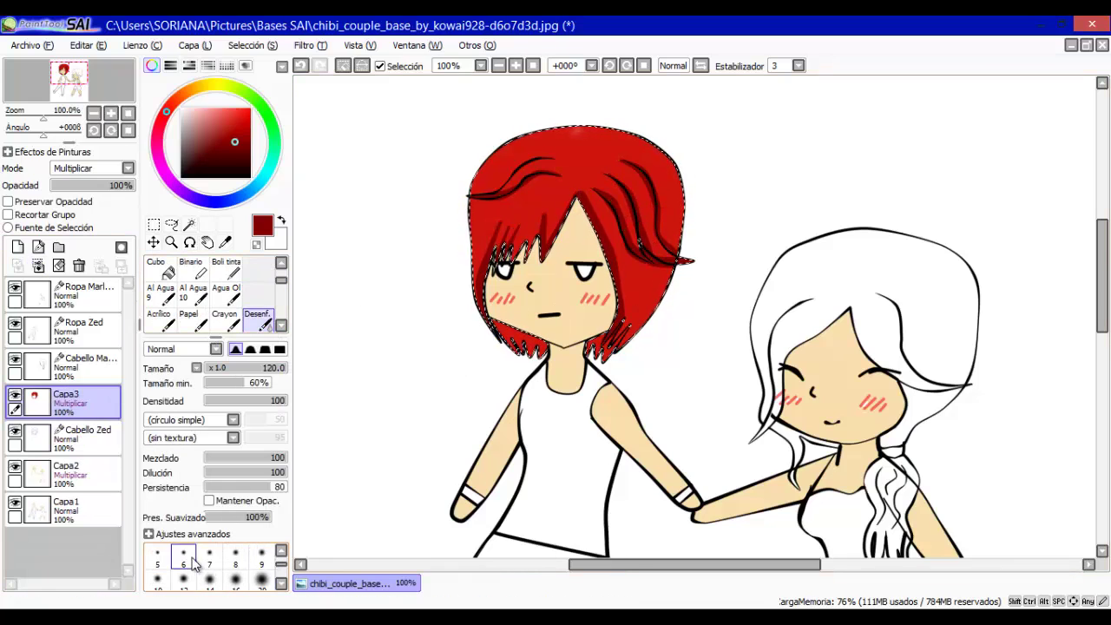
pyautogui.moveTo(495, 211)
pyautogui.mouseDown()
pyautogui.moveTo(637, 198)
pyautogui.moveTo(650, 252)
pyautogui.mouseUp()
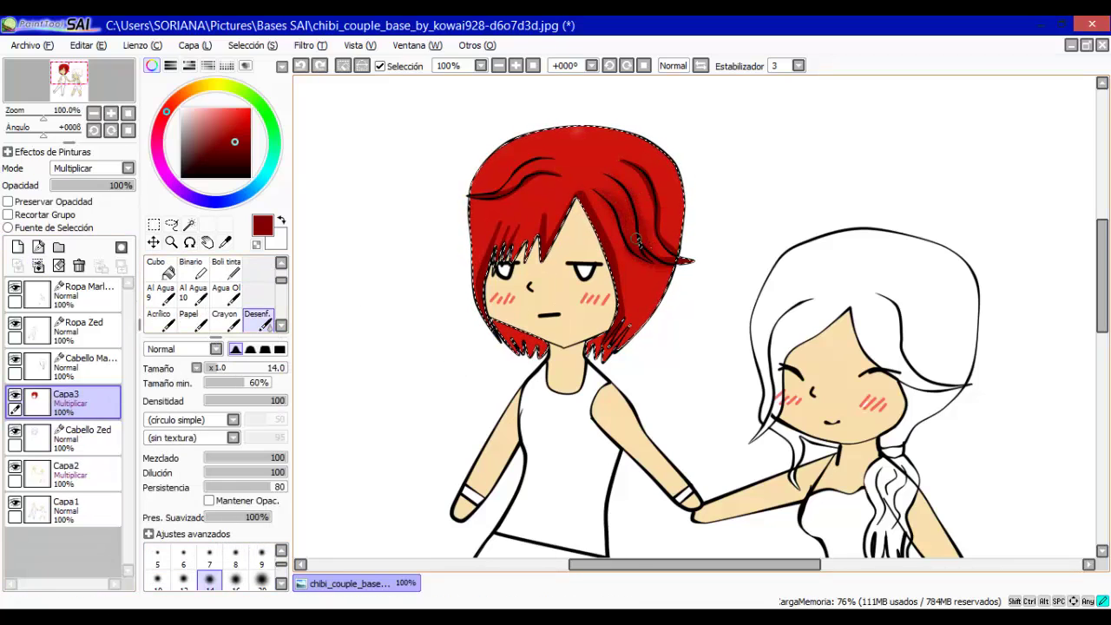
pyautogui.hotkey('ctrl', 'z')
# Add a new layer above Capa3 and paint dark red shading around the edges of Zed's hair with the Al Agua brush.
pyautogui.click(18, 247)
pyautogui.scroll(3, 213, 295)
pyautogui.click(257, 266)
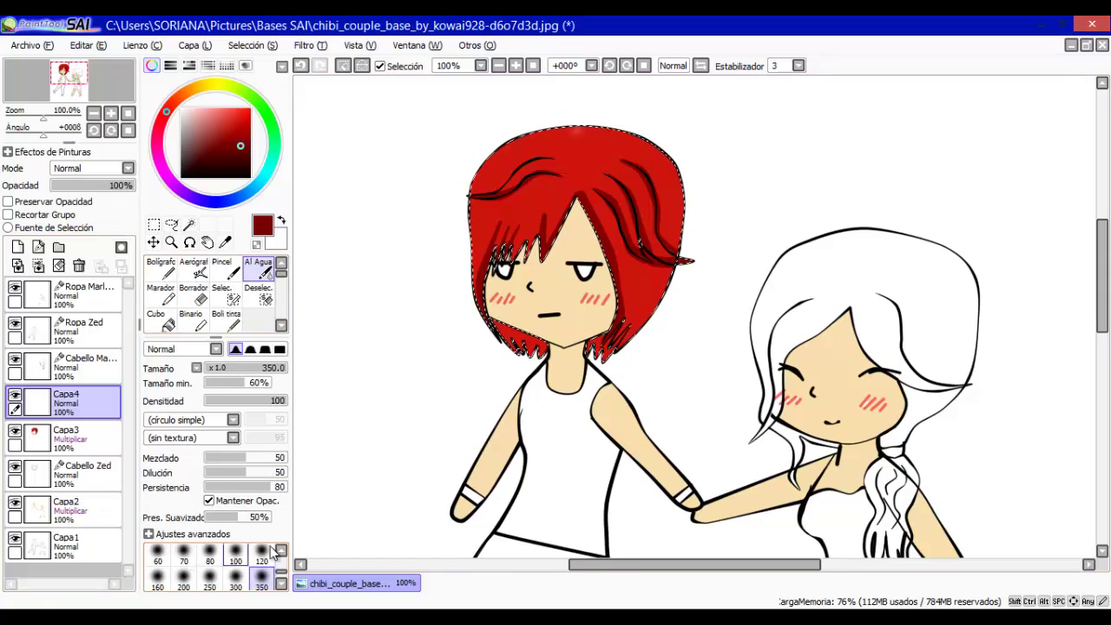
pyautogui.click(280, 550)
pyautogui.click(209, 555)
pyautogui.moveTo(638, 286)
pyautogui.mouseDown()
pyautogui.moveTo(631, 345)
pyautogui.moveTo(503, 260)
pyautogui.moveTo(521, 178)
pyautogui.moveTo(660, 165)
pyautogui.moveTo(499, 230)
pyautogui.mouseUp()
# Soften the dark red hair shading on Capa4 with the Desenf. blur brush at size 16.
pyautogui.scroll(-2, 213, 296)
pyautogui.click(258, 320)
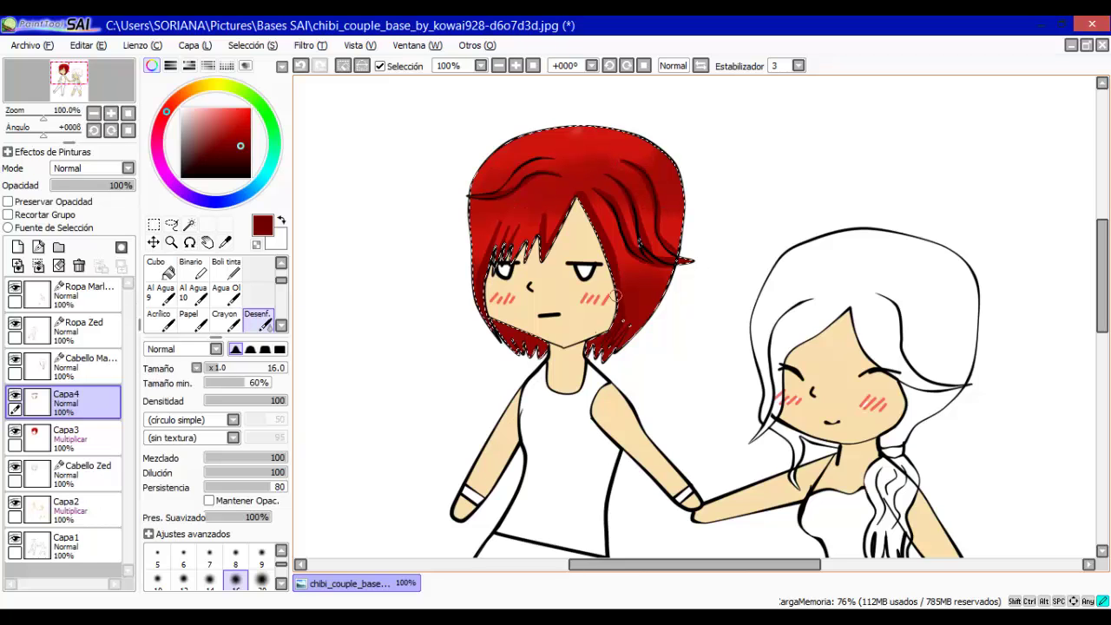
pyautogui.moveTo(615, 296); pyautogui.dragTo(454, 356)
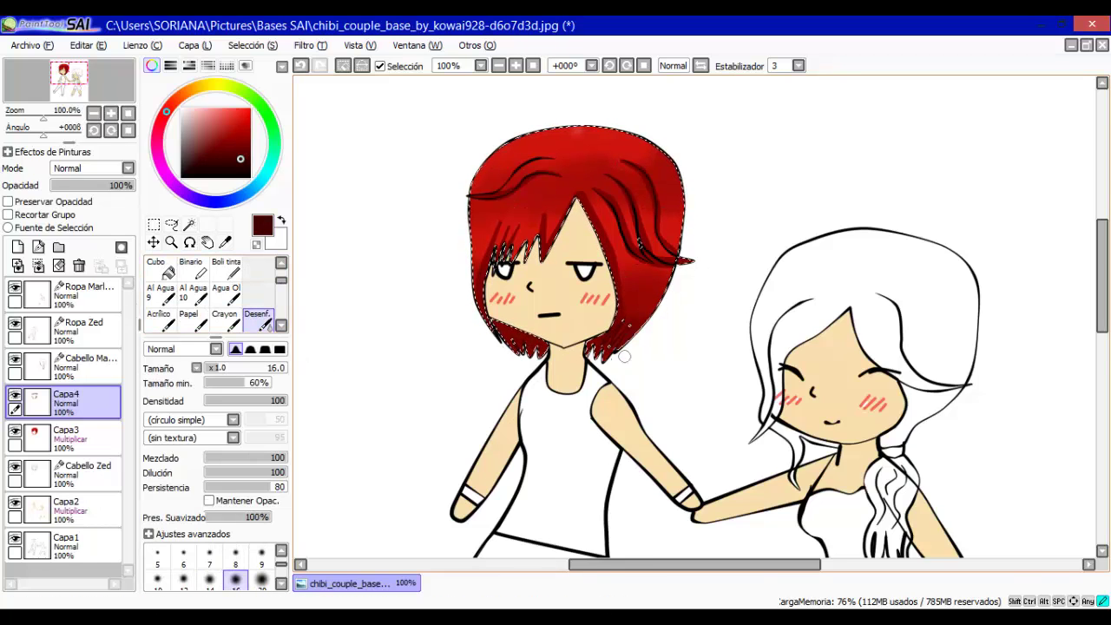
# Set Capa4 to Luminosidad, paint a reddish zigzag highlight across Zed's hair, and blur it with the Desenf. brush at size 16.
pyautogui.click(91, 168)
pyautogui.click(82, 227)
pyautogui.press('n')
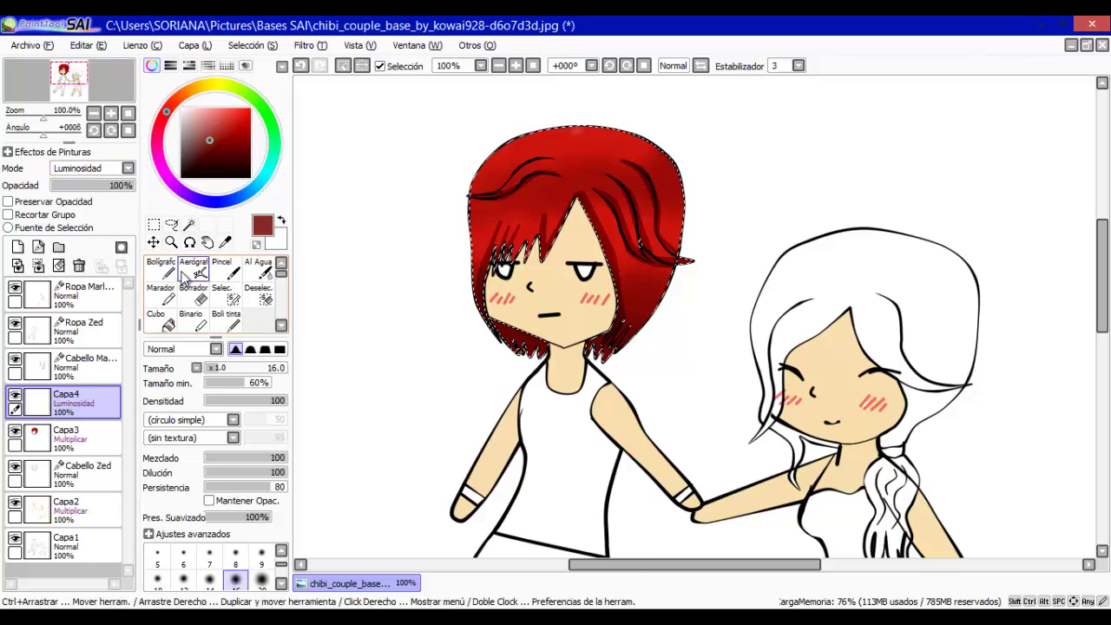
pyautogui.keyDown('alt'); pyautogui.click(475, 185); pyautogui.keyUp('alt')
pyautogui.moveTo(573, 187); pyautogui.dragTo(632, 184)
pyautogui.press('b')
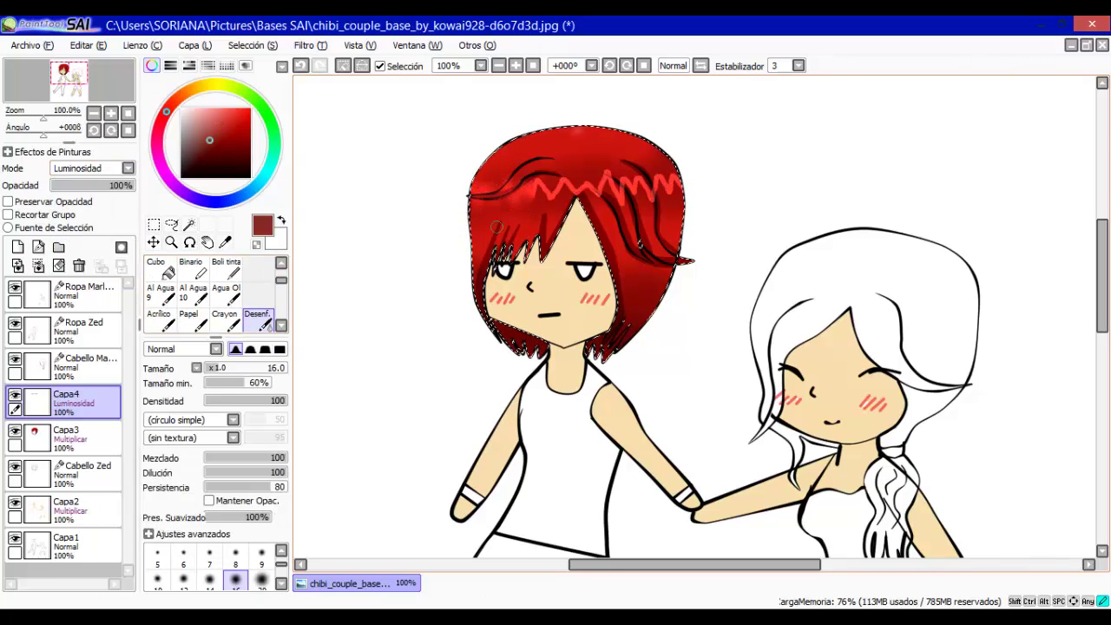
# Paint a second zigzag highlight higher across Zed's crown with the size 7 Bolígrafo, blur it with Desenf., and undo the last strokes.
pyautogui.press('n')
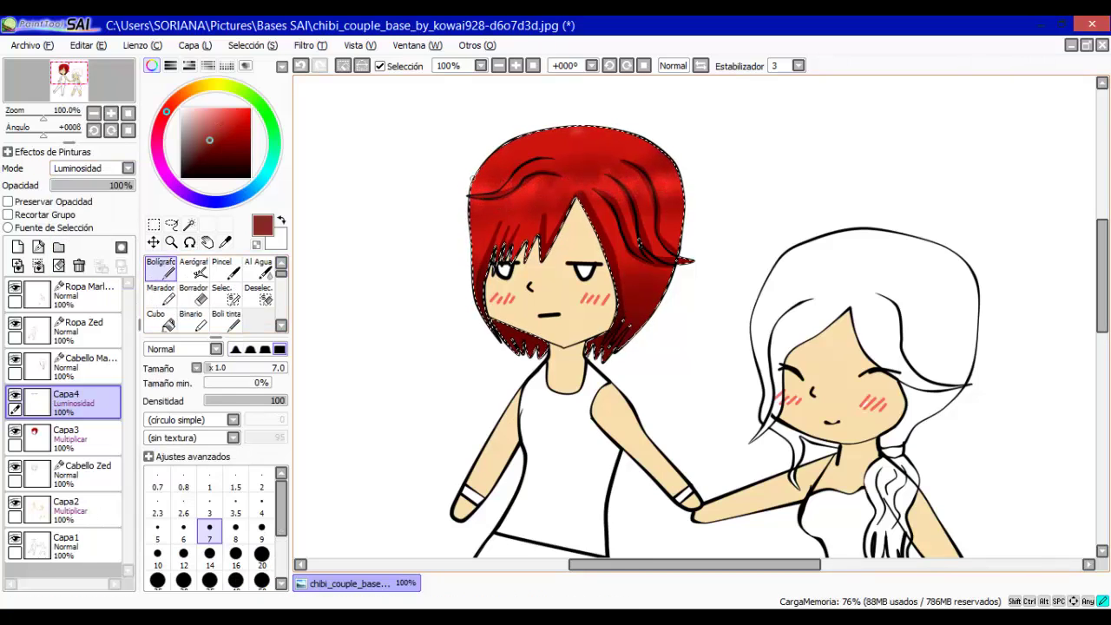
pyautogui.moveTo(512, 178)
pyautogui.mouseDown()
pyautogui.moveTo(586, 186)
pyautogui.moveTo(673, 165)
pyautogui.mouseUp()
pyautogui.press('b')
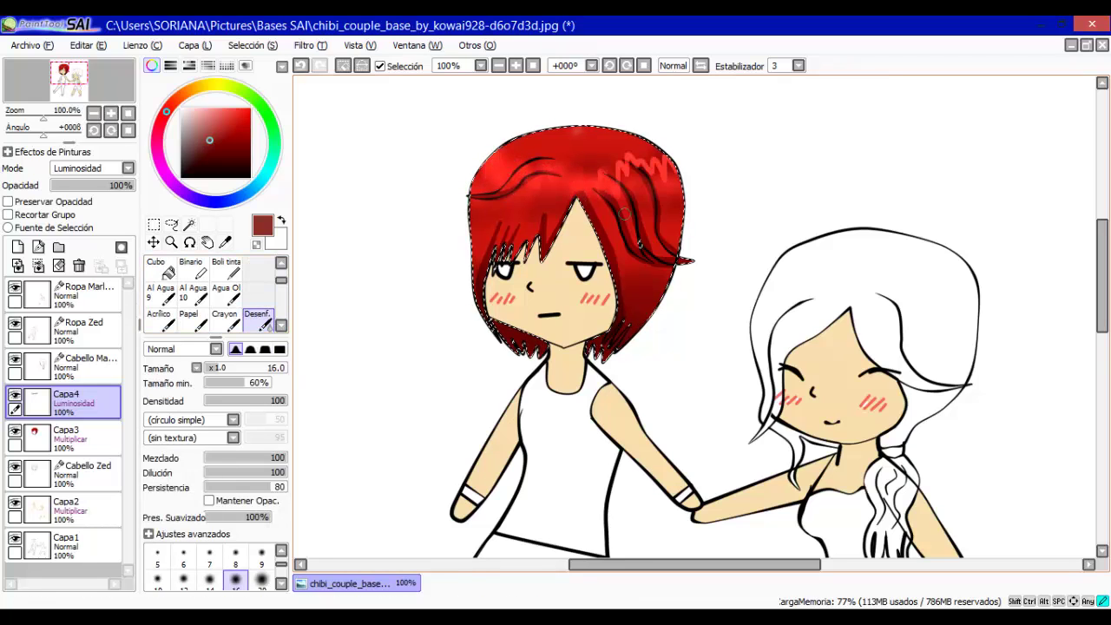
pyautogui.hotkey('ctrl', 'z')
pyautogui.hotkey('ctrl', 'z')
pyautogui.hotkey('ctrl', 'z')
pyautogui.hotkey('ctrl', 'z')
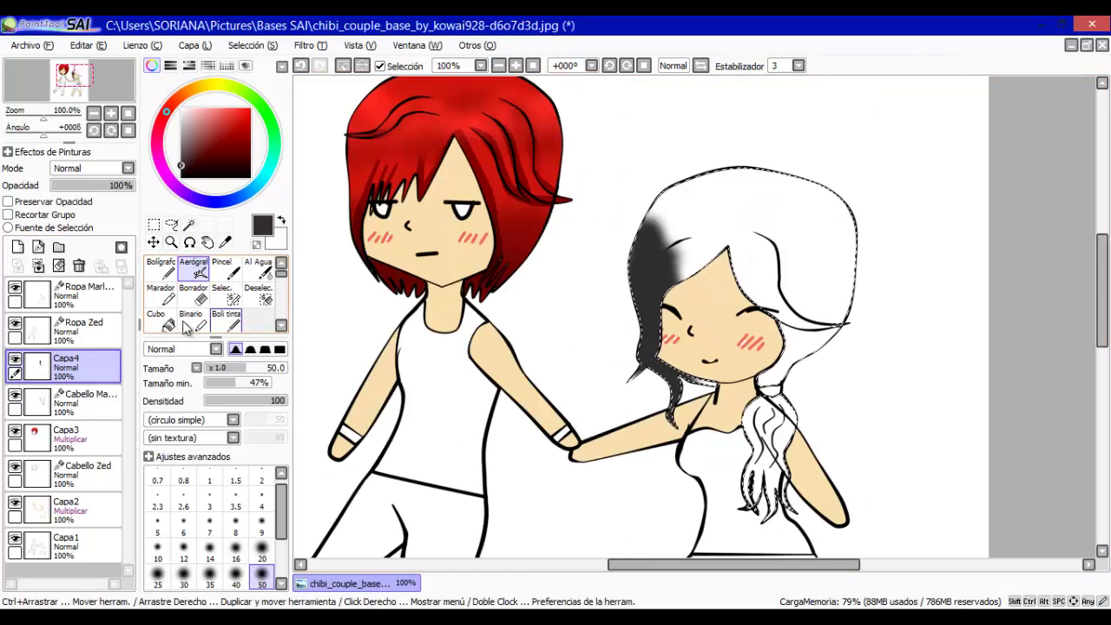
# Fill Marlene's selected hair with near-black on Capa4 using the size 50 Aerógrafo, and set the layer to Multiplicar.
pyautogui.moveTo(660, 200); pyautogui.dragTo(678, 313)
pyautogui.moveTo(694, 200); pyautogui.dragTo(781, 330)
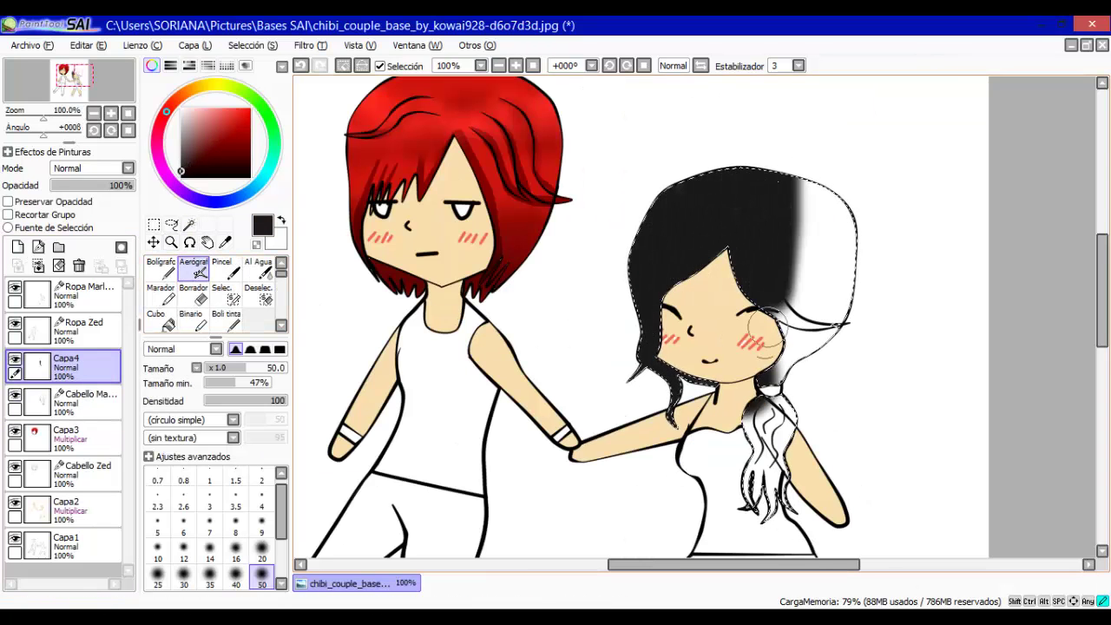
pyautogui.moveTo(781, 191); pyautogui.dragTo(823, 379)
pyautogui.click(127, 168)
pyautogui.click(87, 196)
# Add a linework layer above Capa4 and draw size 12 black curves along the strands on both sides of Marlene's head.
pyautogui.click(39, 246)
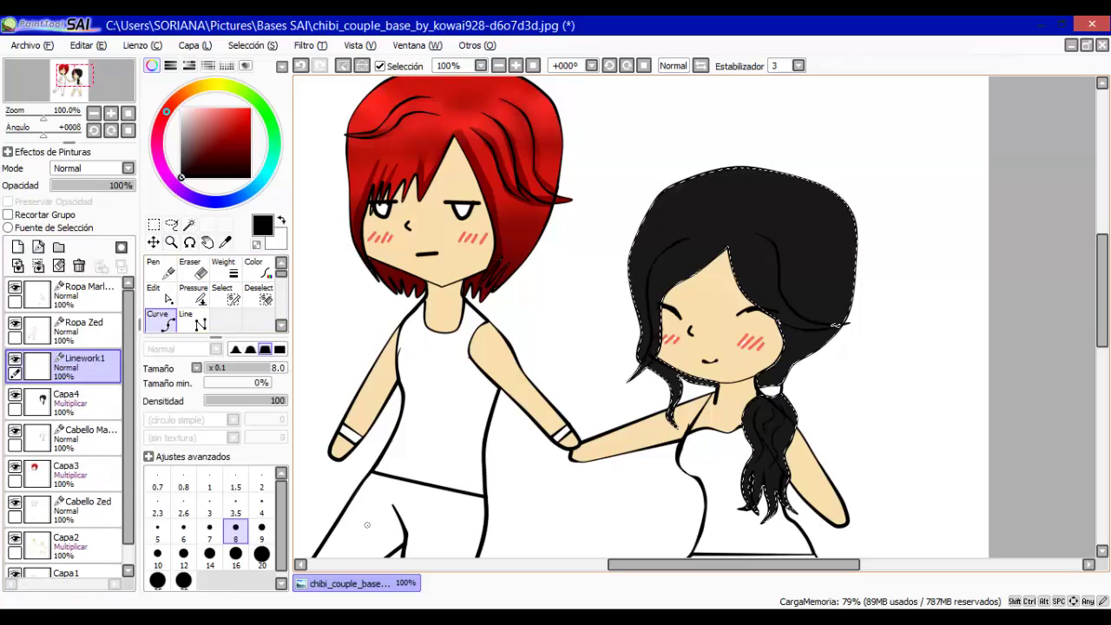
pyautogui.click(183, 555)
pyautogui.click(752, 233)
pyautogui.click(773, 256)
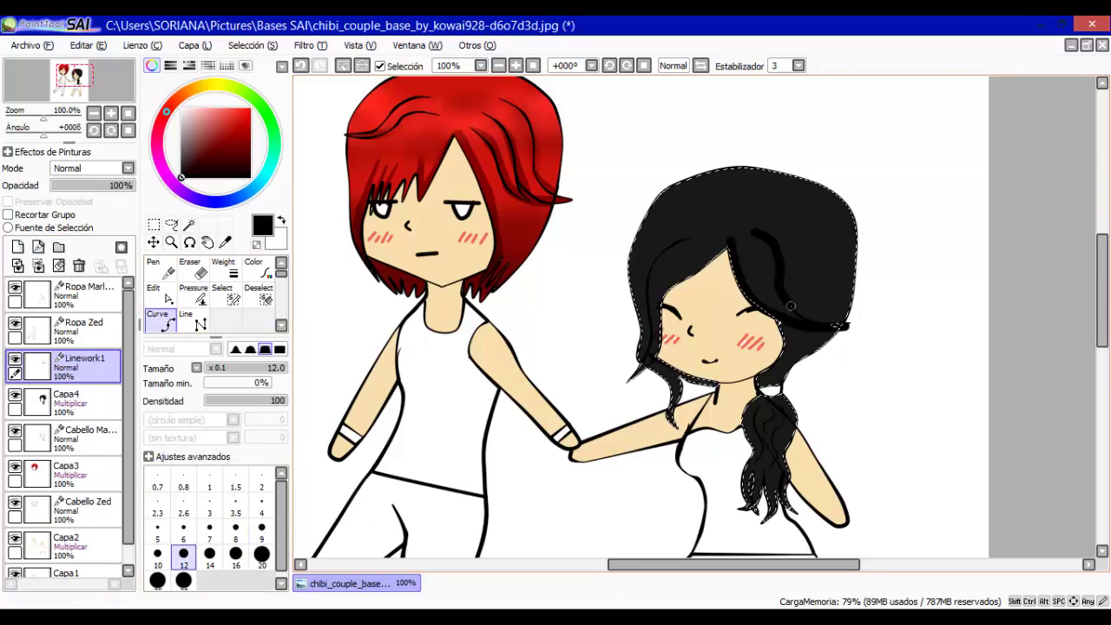
pyautogui.click(651, 266)
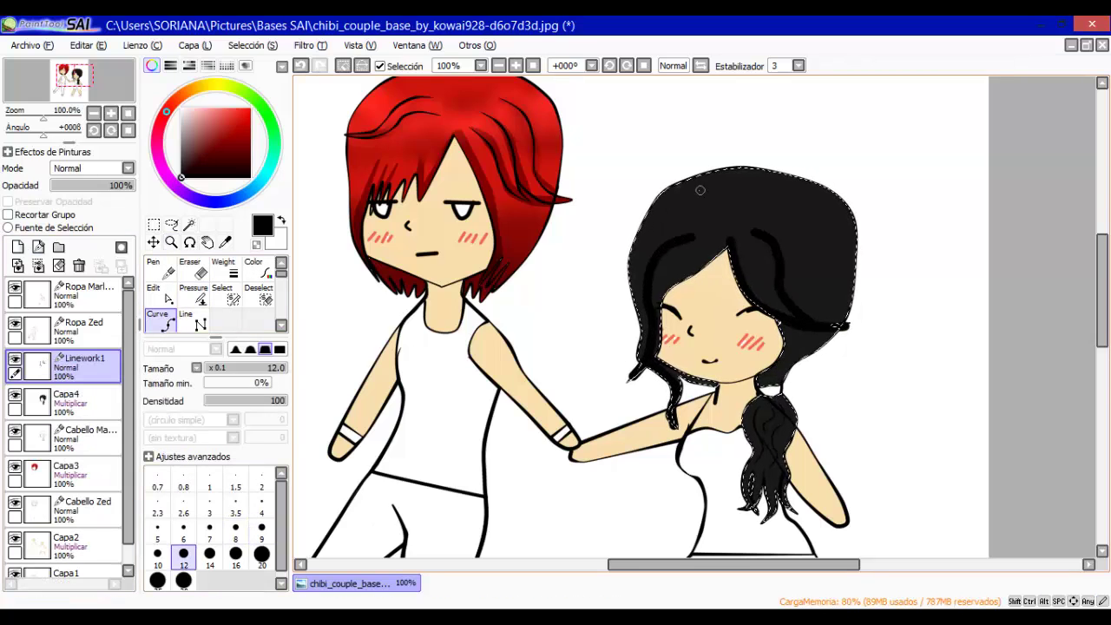
pyautogui.click(652, 229)
pyautogui.click(794, 212)
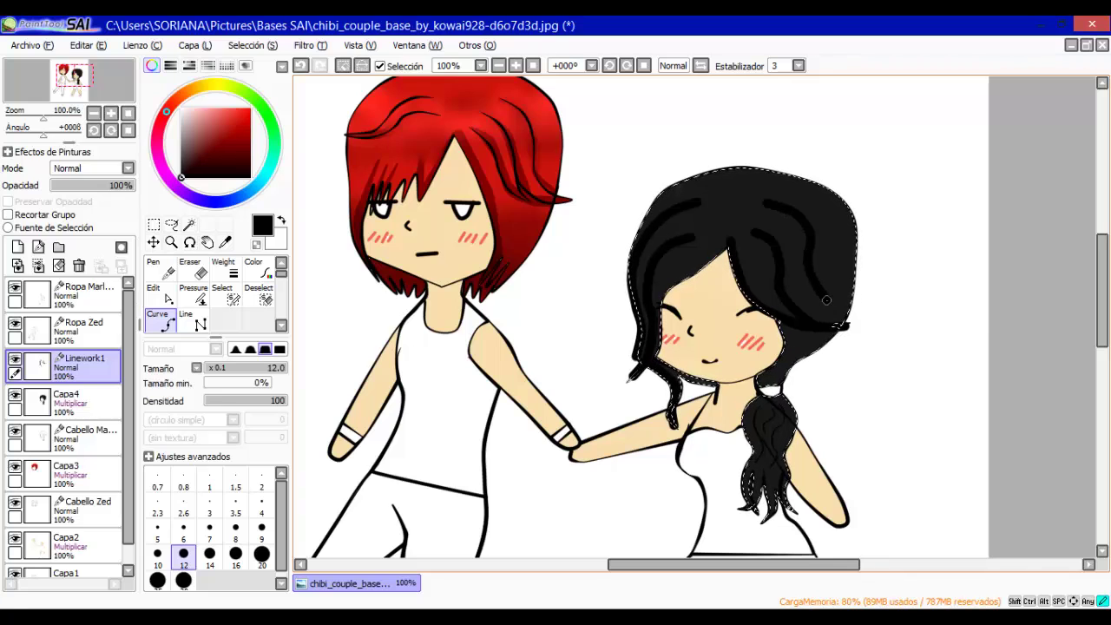
pyautogui.click(830, 300)
# Draw size 7 black strand curves in Marlene's ponytail and taper the hair curves by adjusting their point pressure.
pyautogui.press('[')
pyautogui.press('[')
pyautogui.press('[')
pyautogui.press('[')
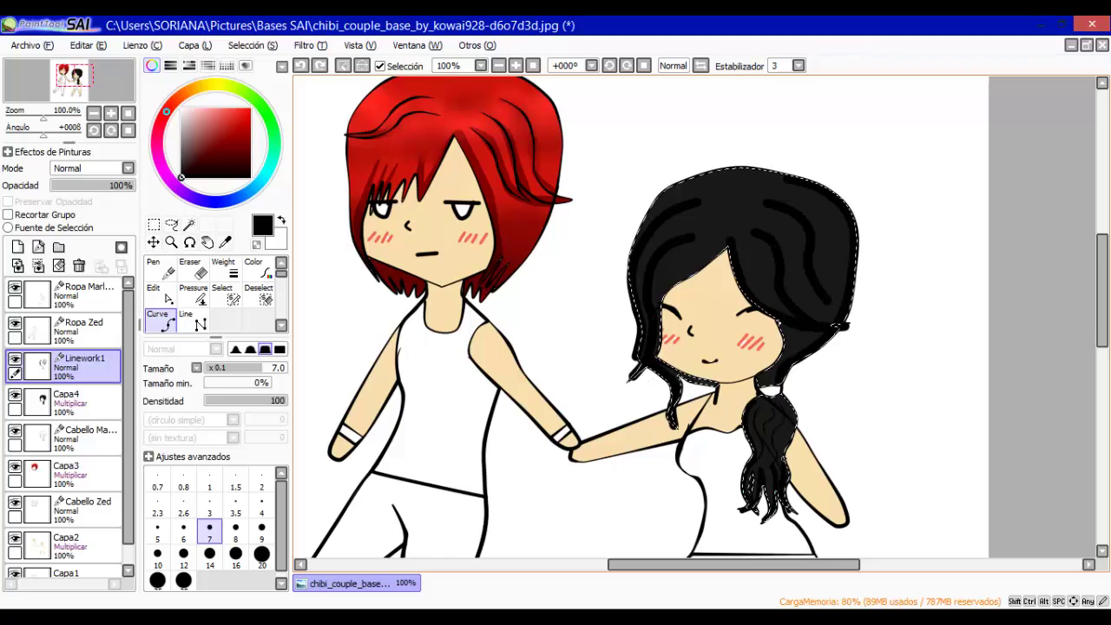
pyautogui.click(194, 293)
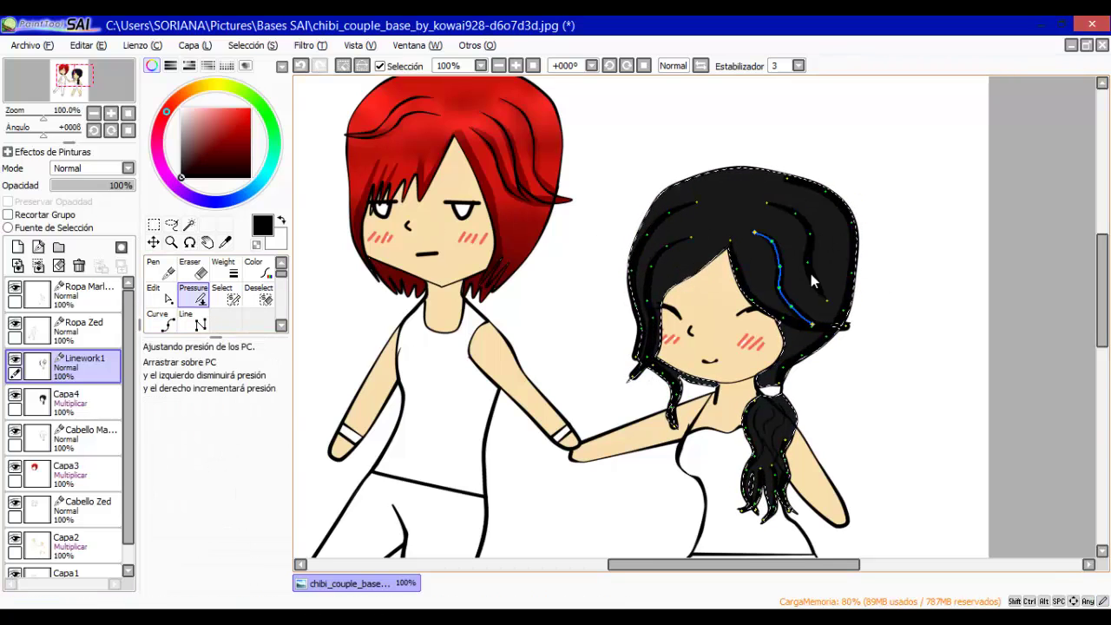
pyautogui.moveTo(811, 278)
pyautogui.mouseDown()
pyautogui.moveTo(808, 261)
pyautogui.moveTo(834, 304)
pyautogui.moveTo(803, 260)
pyautogui.moveTo(763, 322)
pyautogui.mouseUp()
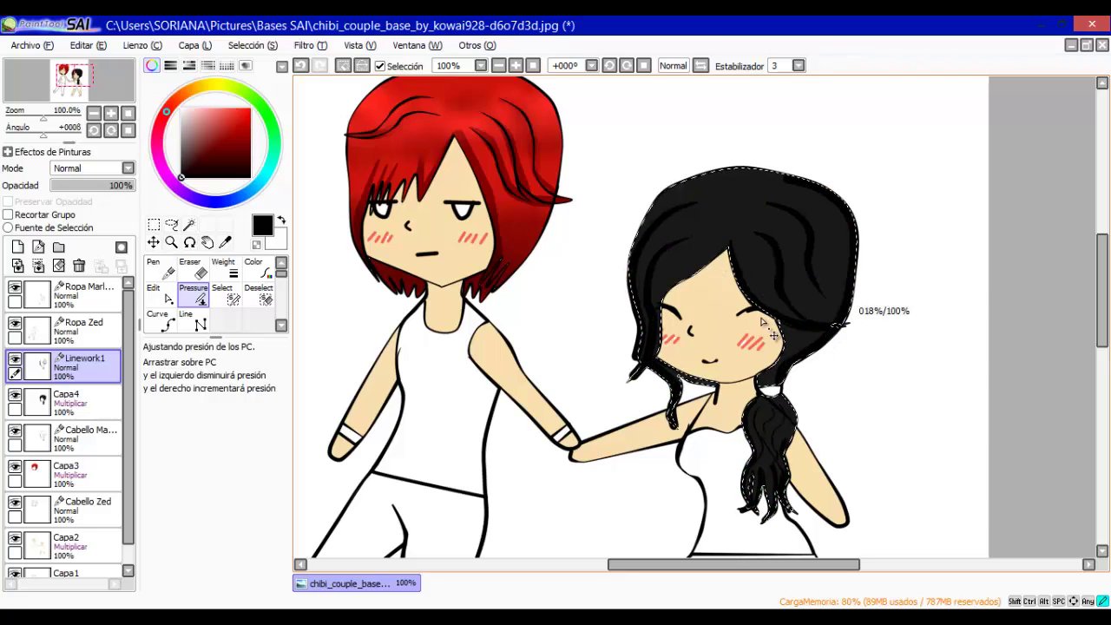
# Add layer Capa5, shade the edges of Marlene's hair in black, blur it with size 20 Desenf., and set the layer to Multiplicar.
pyautogui.click(17, 247)
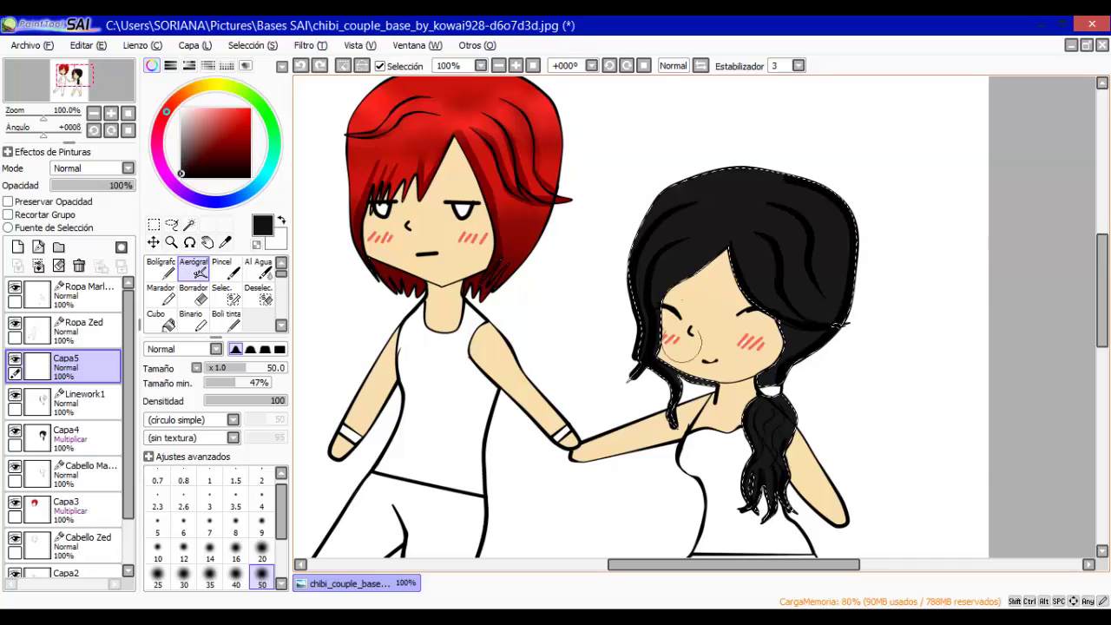
pyautogui.moveTo(683, 343)
pyautogui.mouseDown()
pyautogui.moveTo(620, 248)
pyautogui.moveTo(648, 304)
pyautogui.mouseUp()
pyautogui.press('b')
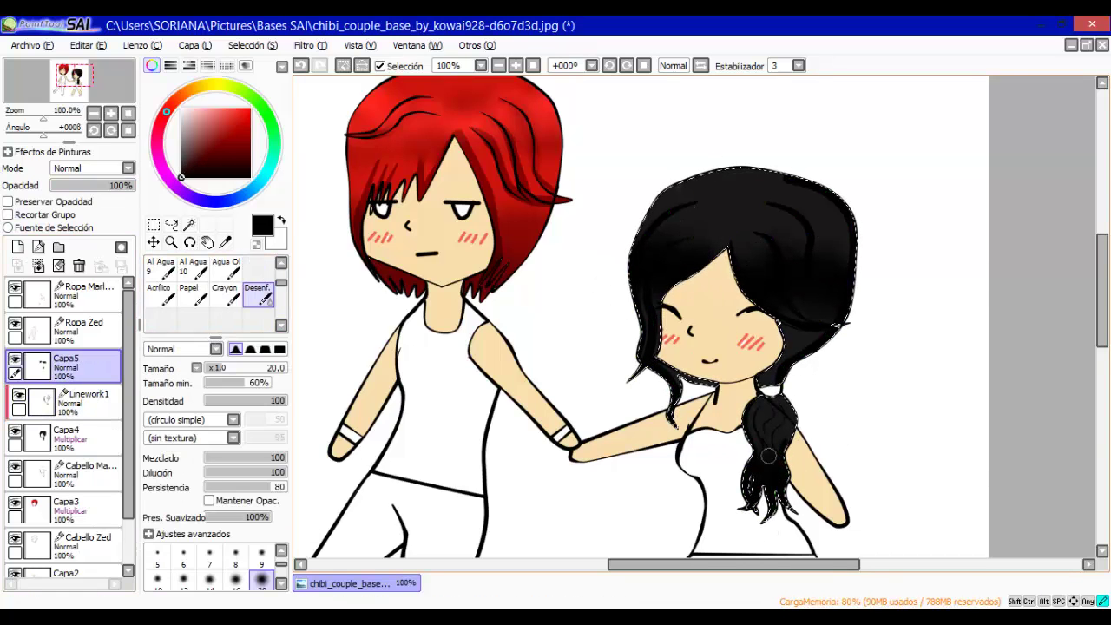
pyautogui.click(91, 167)
pyautogui.click(87, 192)
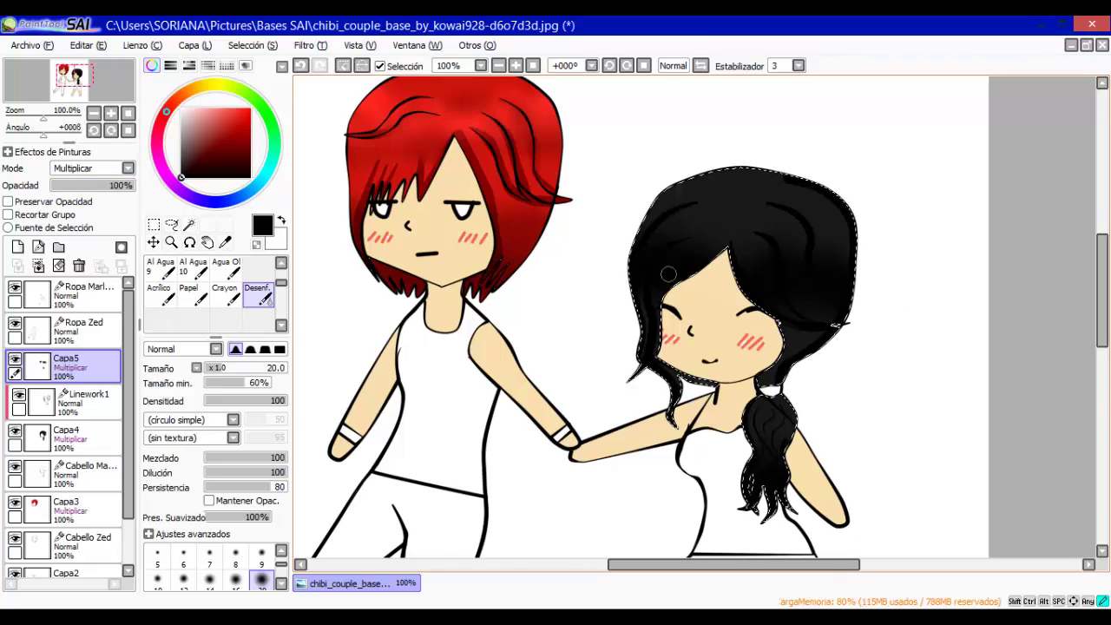
pyautogui.scroll(1, 217, 295)
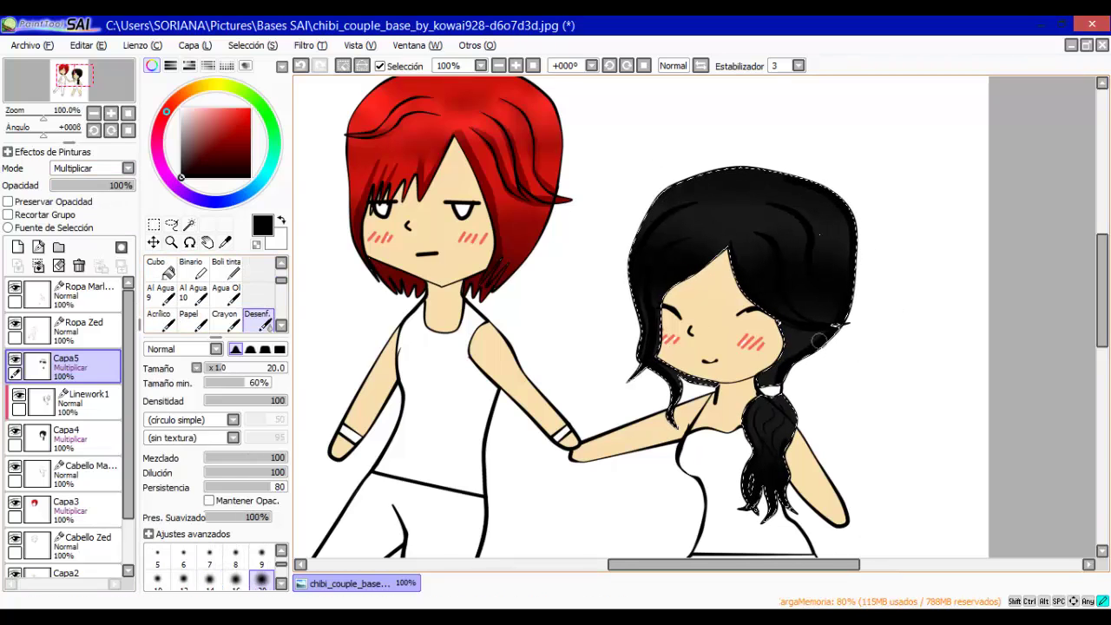
# Add a Luminosidad layer, paint a grey size 7 zigzag highlight across Marlene's hair, and blur it with the Desenf. brush at size 20.
pyautogui.click(18, 246)
pyautogui.click(91, 167)
pyautogui.click(87, 217)
pyautogui.press('n')
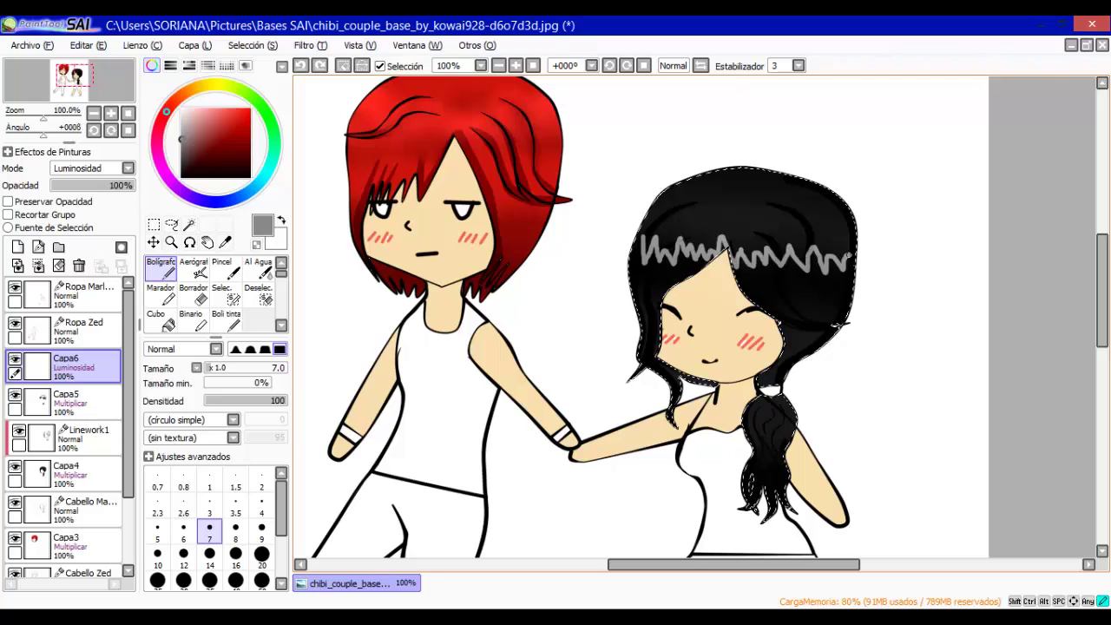
pyautogui.scroll(-2, 212, 296)
pyautogui.click(257, 294)
pyautogui.moveTo(642, 252); pyautogui.dragTo(714, 280)
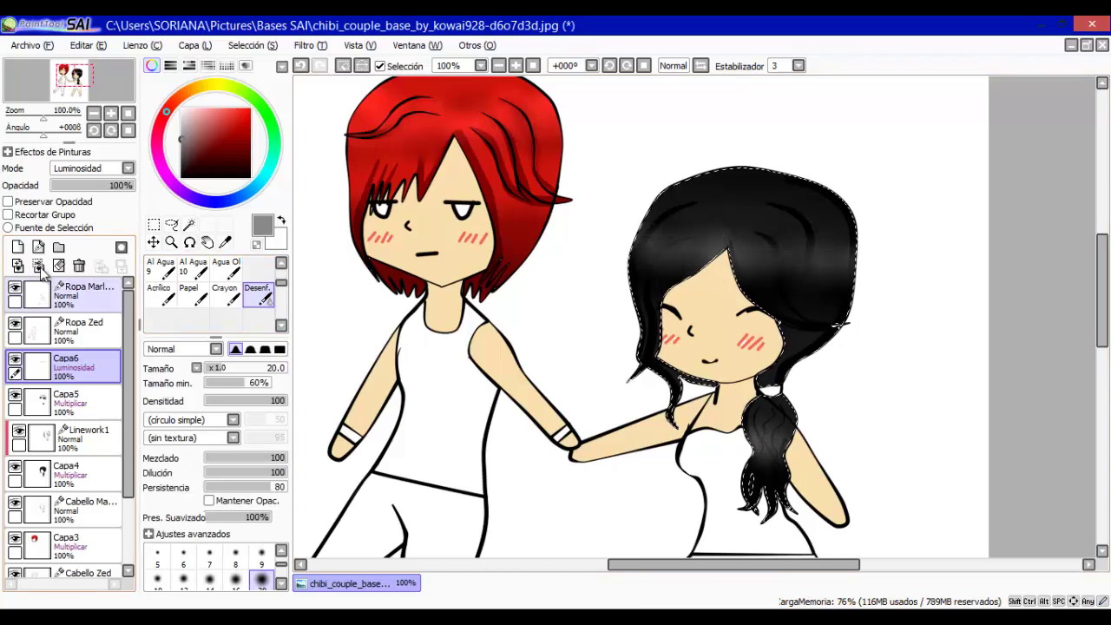
# Merge Marlene's hair highlight, shading and strand layers down into Capa4.
pyautogui.click(69, 399)
pyautogui.click(38, 266)
pyautogui.click(50, 261)
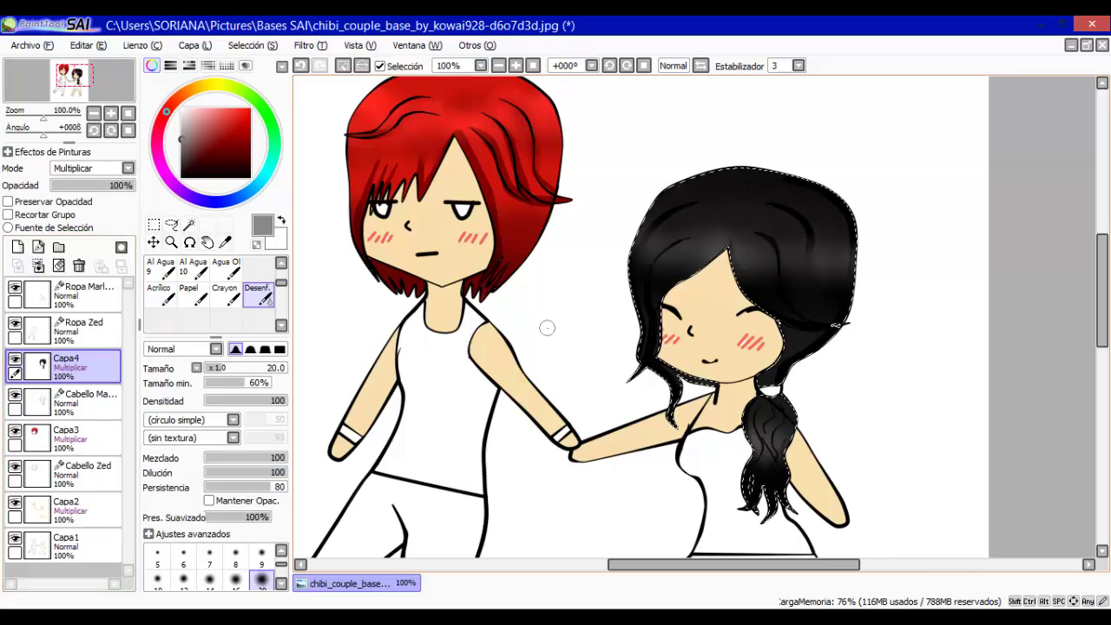
# Clean up the base around Marlene's hair tie on Capa1 and Capa2 with the size 14 Borrador.
pyautogui.moveTo(738, 565)
pyautogui.mouseDown()
pyautogui.moveTo(730, 571)
pyautogui.moveTo(752, 572)
pyautogui.mouseUp()
pyautogui.click(65, 546)
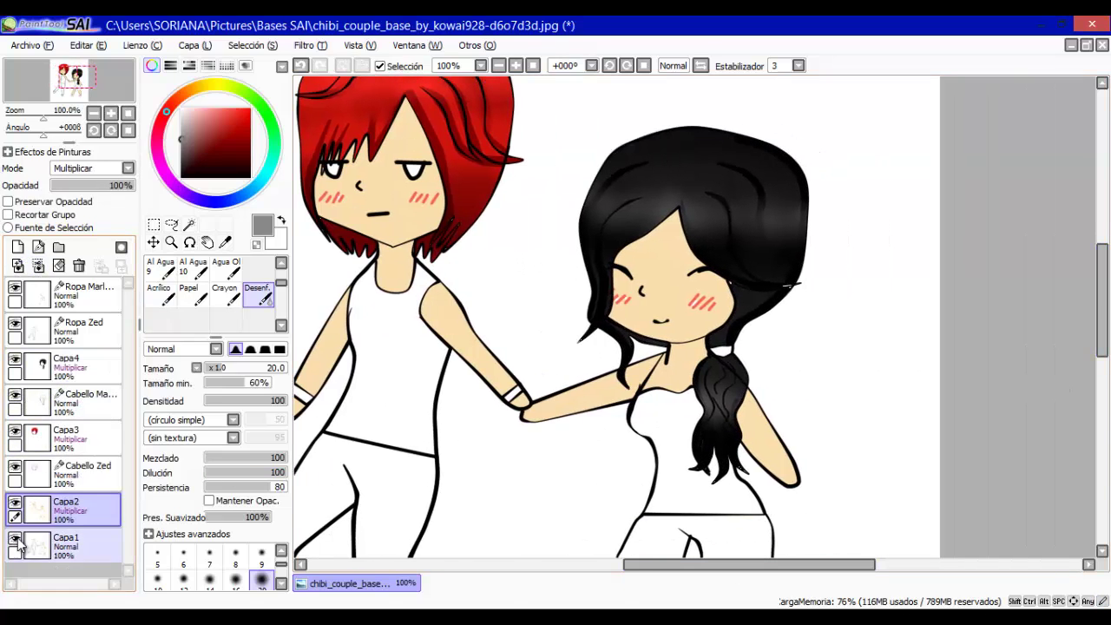
pyautogui.press('e')
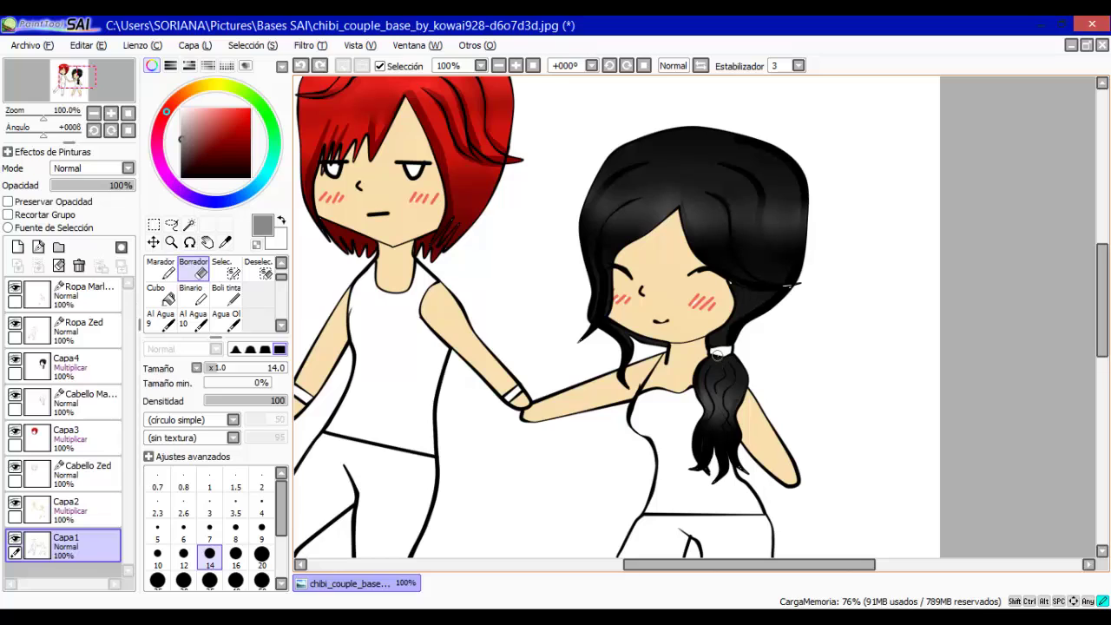
pyautogui.click(65, 510)
pyautogui.scroll(2, 686, 317)
# Try to merge Capa3 down into the Cabello Zed linework layer.
pyautogui.click(65, 434)
pyautogui.hotkey('ctrl', 'e')
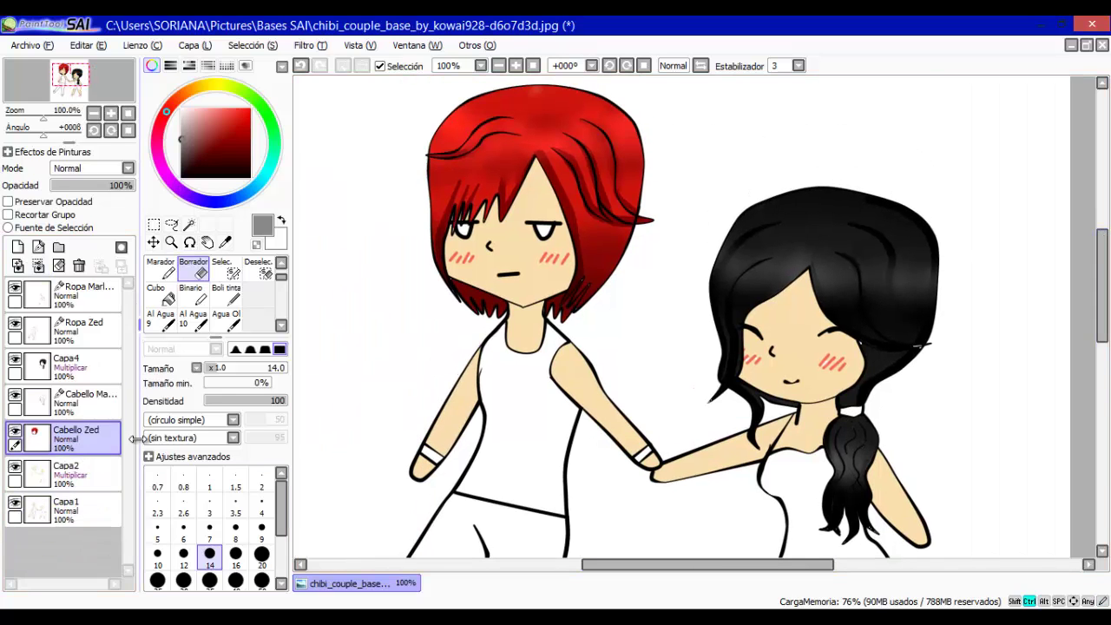
pyautogui.hotkey('ctrl', 'z')
# Add a new layer above Ropa Zed and select Zed's shirt, trousers, wristbands and shoes with the Magic Wand.
pyautogui.click(87, 473)
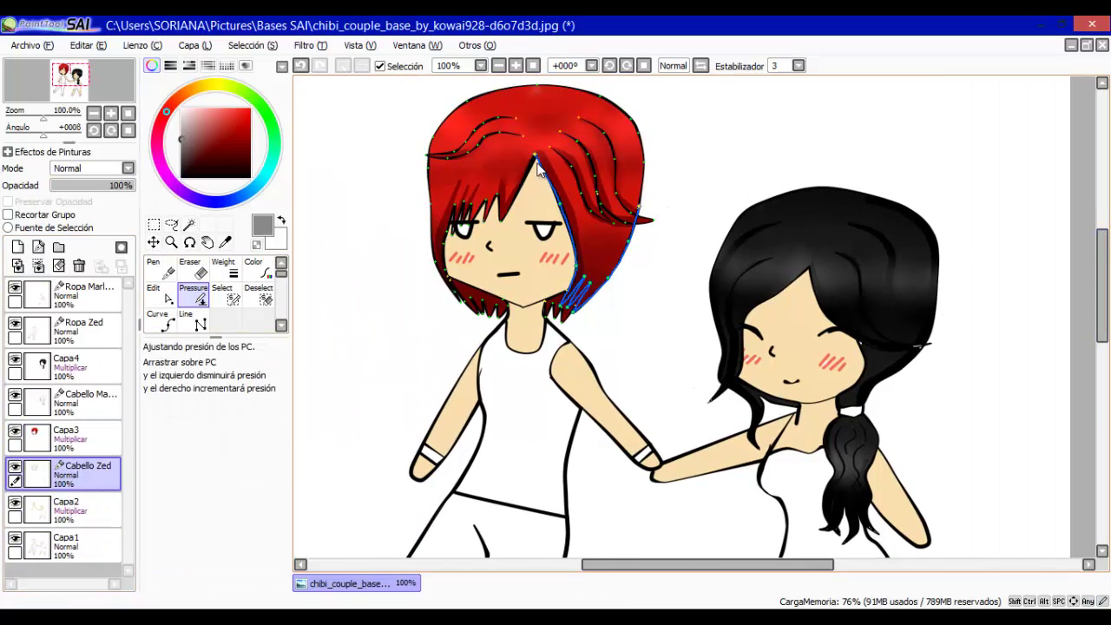
pyautogui.moveTo(722, 571); pyautogui.dragTo(735, 570)
pyautogui.scroll(-3, 686, 317)
pyautogui.click(18, 247)
pyautogui.click(188, 224)
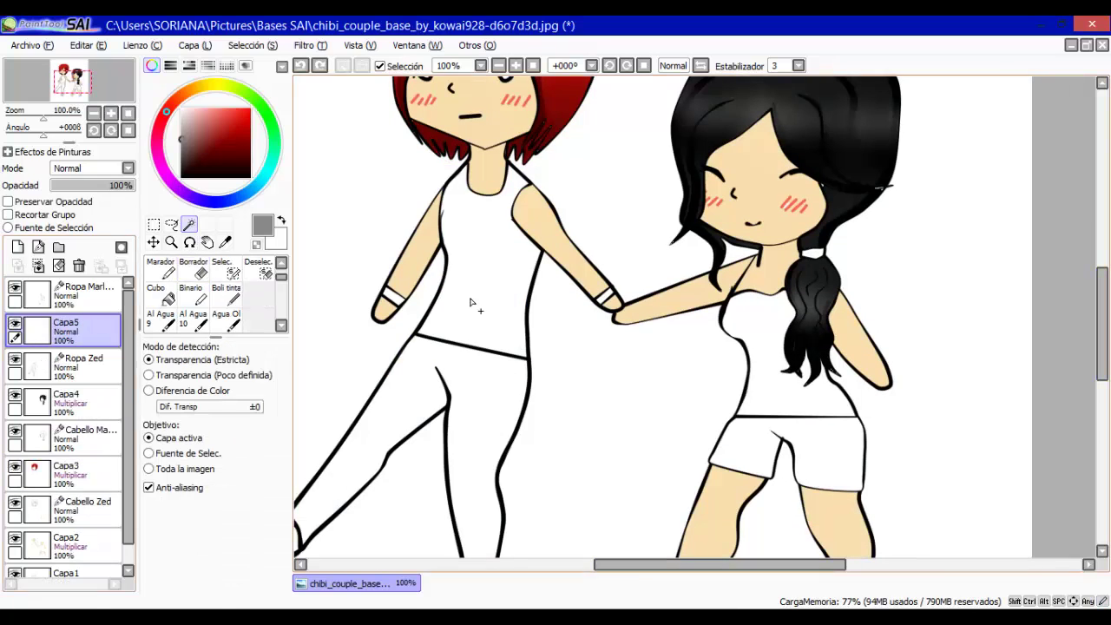
pyautogui.click(469, 302)
pyautogui.scroll(-2, 607, 317)
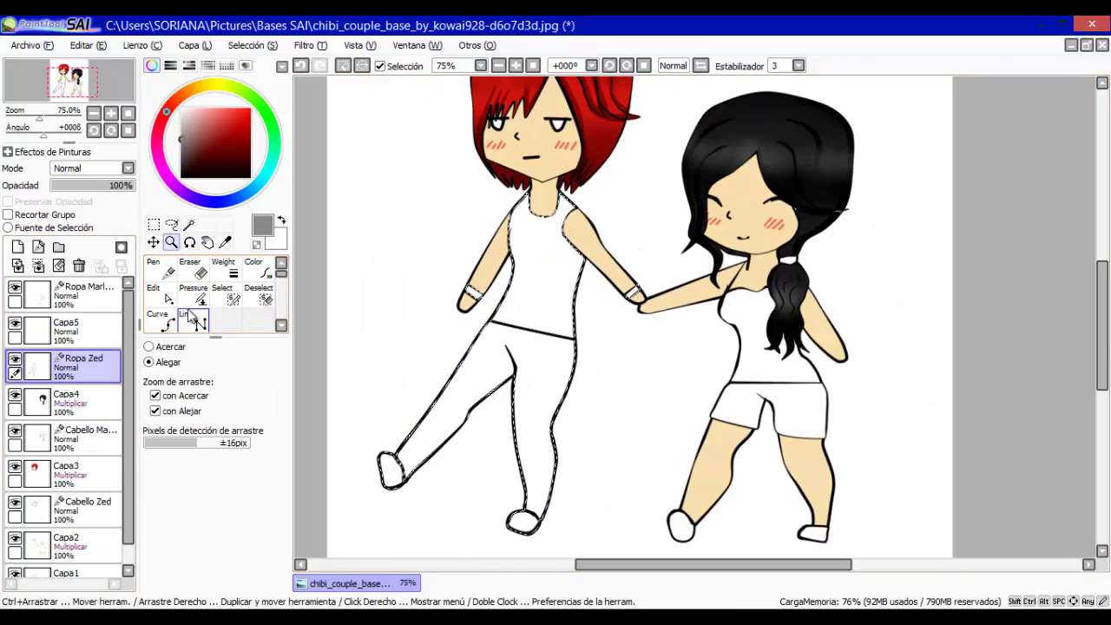
# Fill Zed's selected clothes with near-black on Capa5 using the Aerógrafo at size 100.
pyautogui.click(66, 330)
pyautogui.click(194, 267)
pyautogui.moveTo(538, 330)
pyautogui.mouseDown()
pyautogui.moveTo(416, 468)
pyautogui.moveTo(517, 379)
pyautogui.mouseUp()
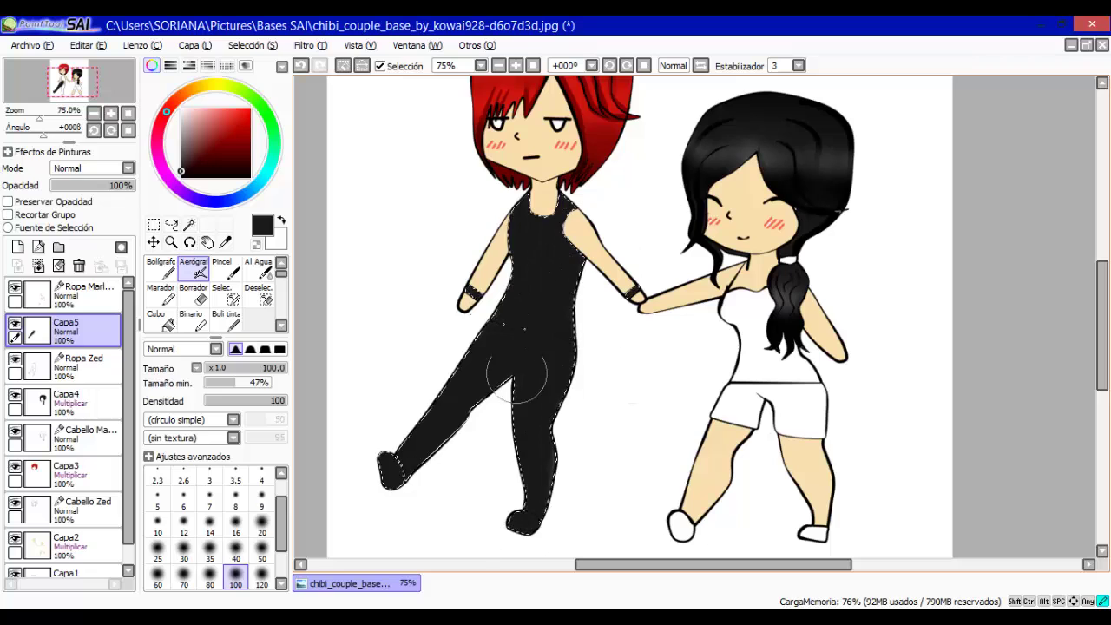
# Thicken the waistline of Zed's outfit on the Ropa Zed linework layer and set Capa5 to Multiplicar.
pyautogui.click(82, 365)
pyautogui.click(200, 323)
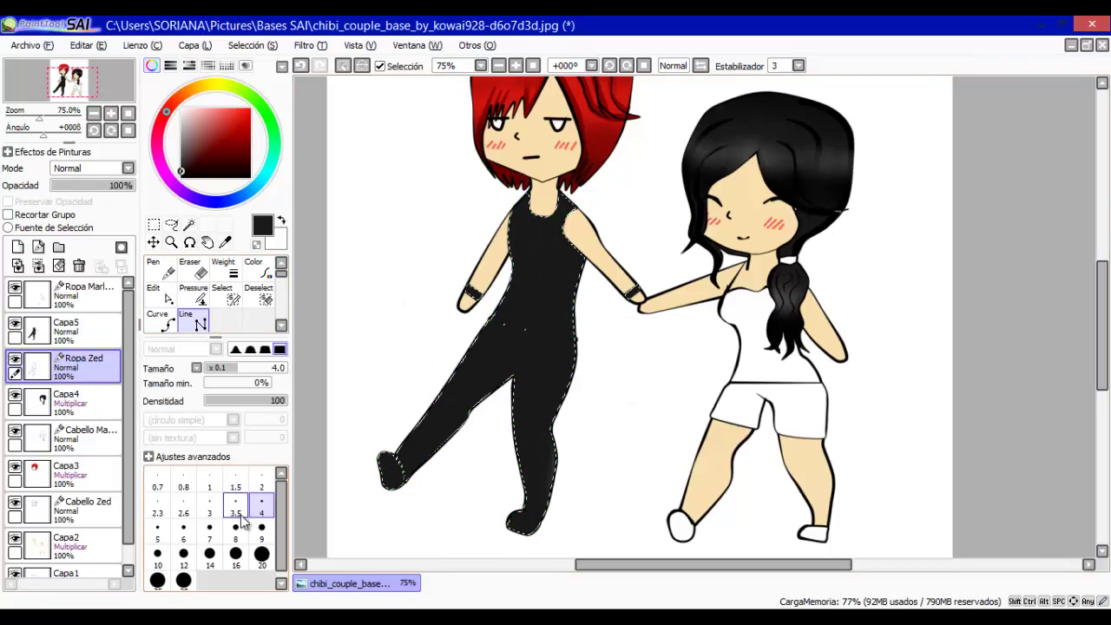
pyautogui.click(65, 330)
pyautogui.click(194, 267)
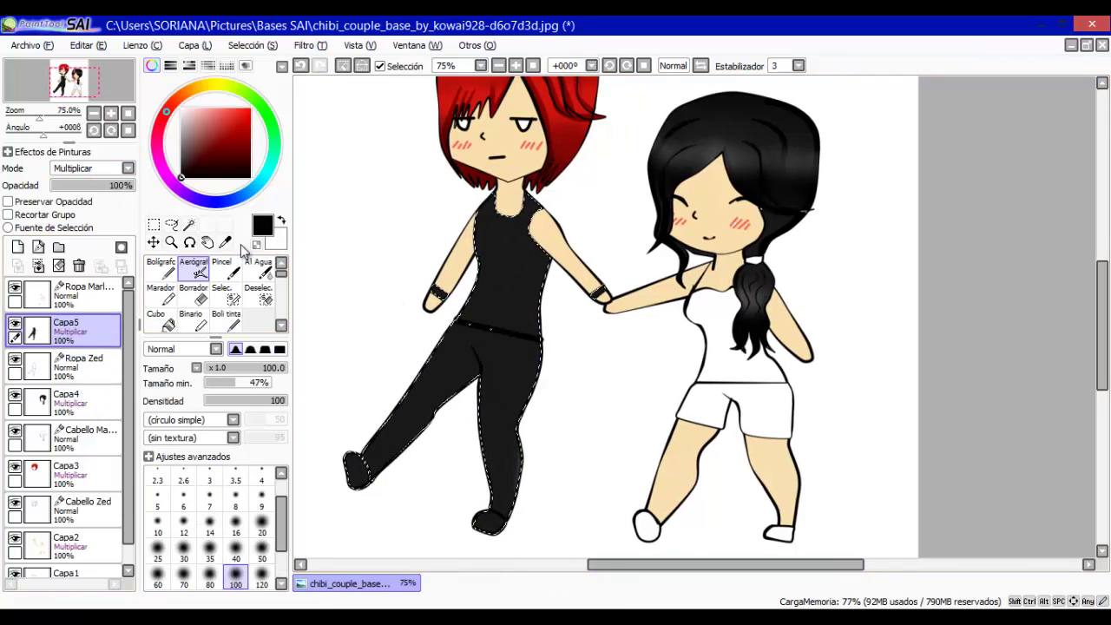
# Shade Zed's clothes in black with Al Agua at sizes 35 and 14 and the size 8 Bolígrafo, blending with size 20 Desenf.
pyautogui.click(260, 269)
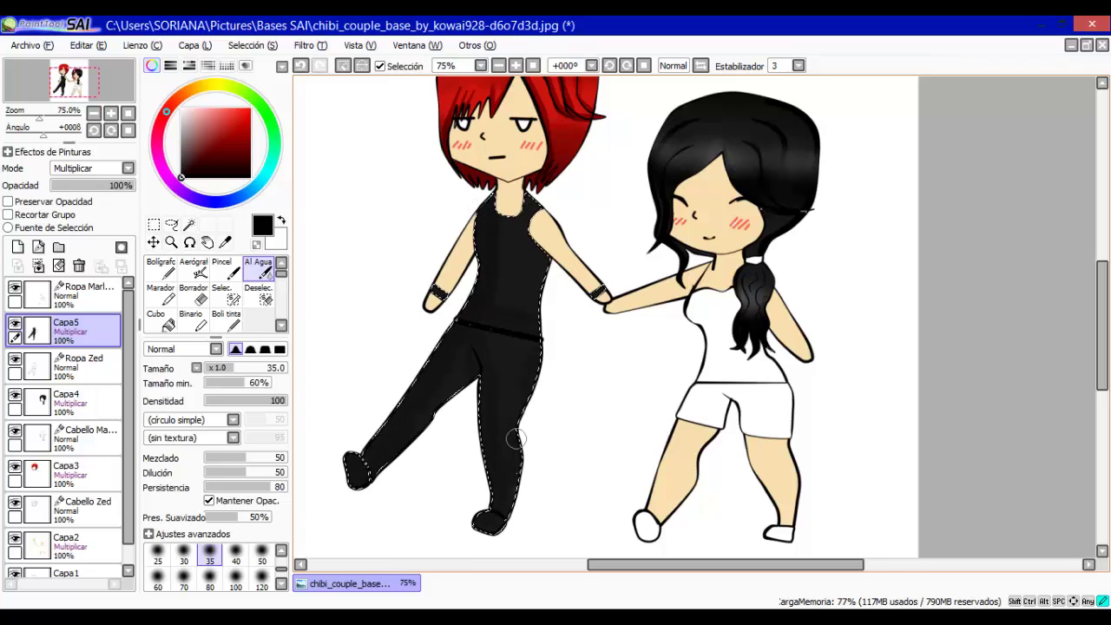
pyautogui.press('b')
pyautogui.press('c')
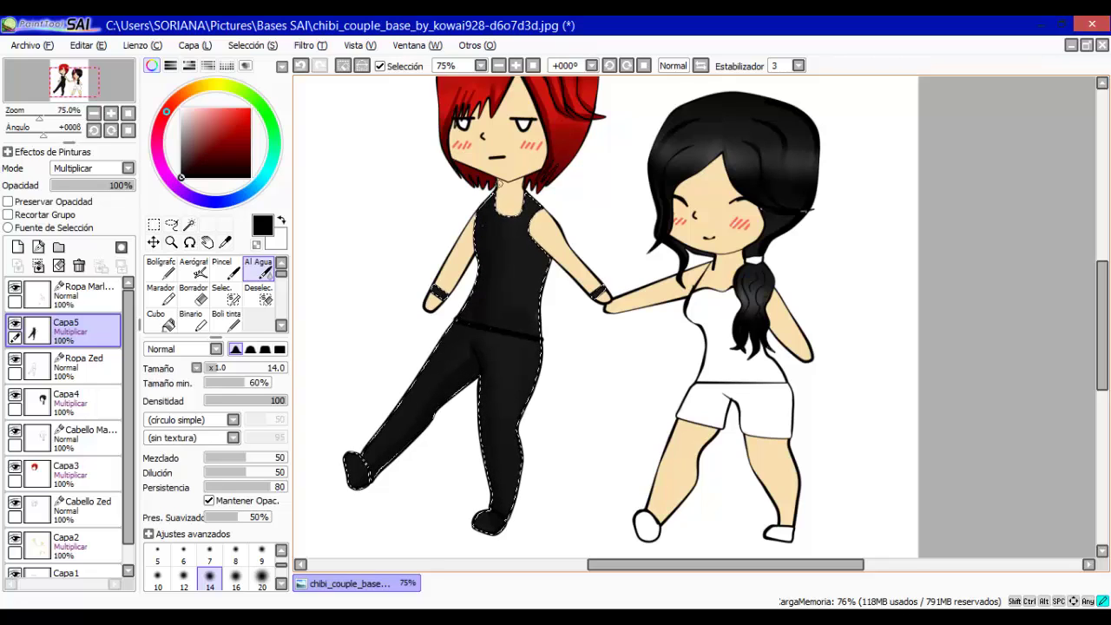
pyautogui.press('b')
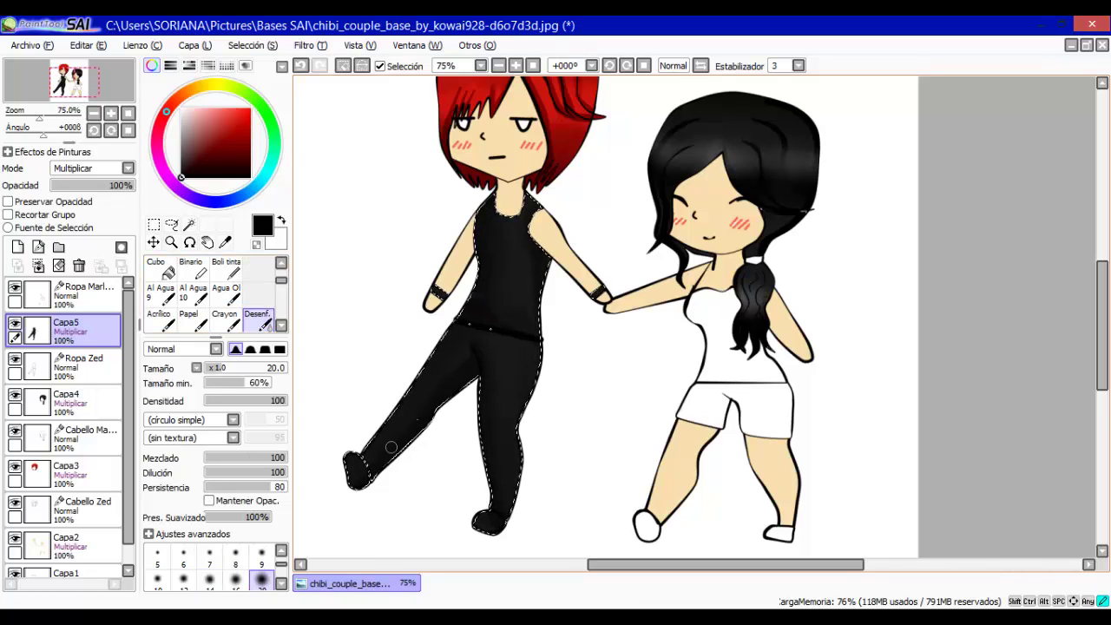
pyautogui.press('n')
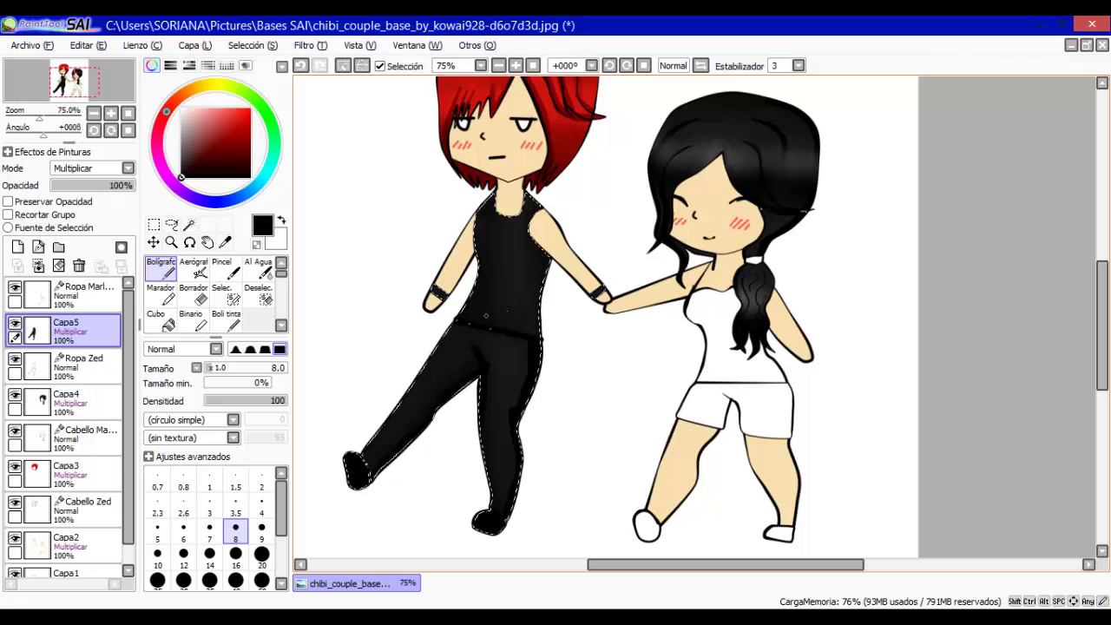
pyautogui.press('b')
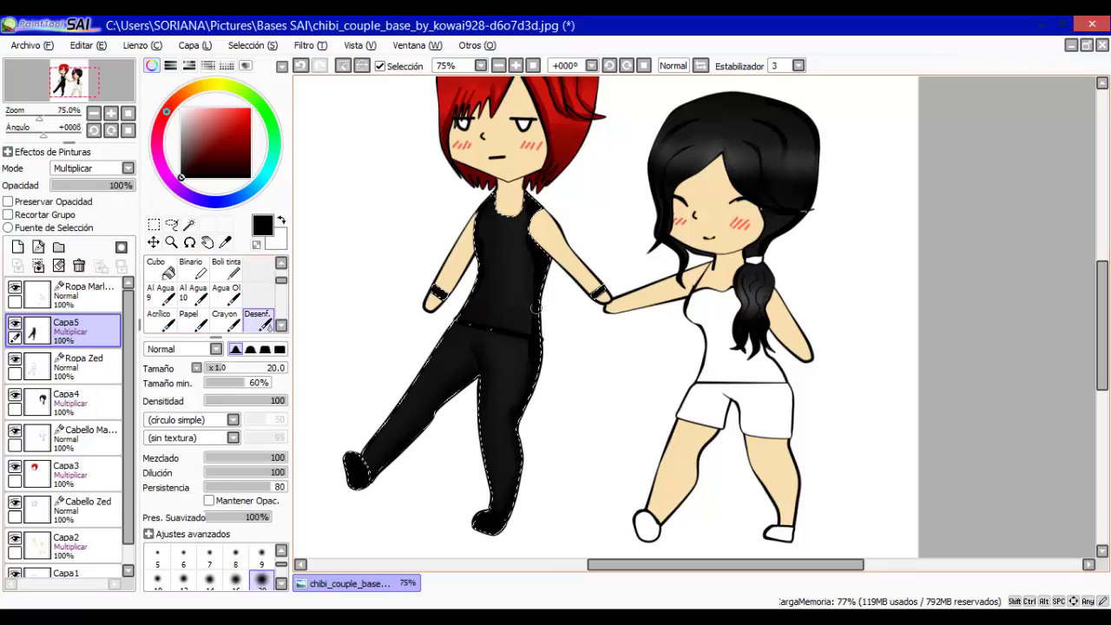
# Add a new layer, select Marlene's top and shoes from her clothes linework with the Magic Wand, and fill them red using the size 100 Aerógrafo.
pyautogui.hscroll(3, 483, 253)
pyautogui.click(17, 246)
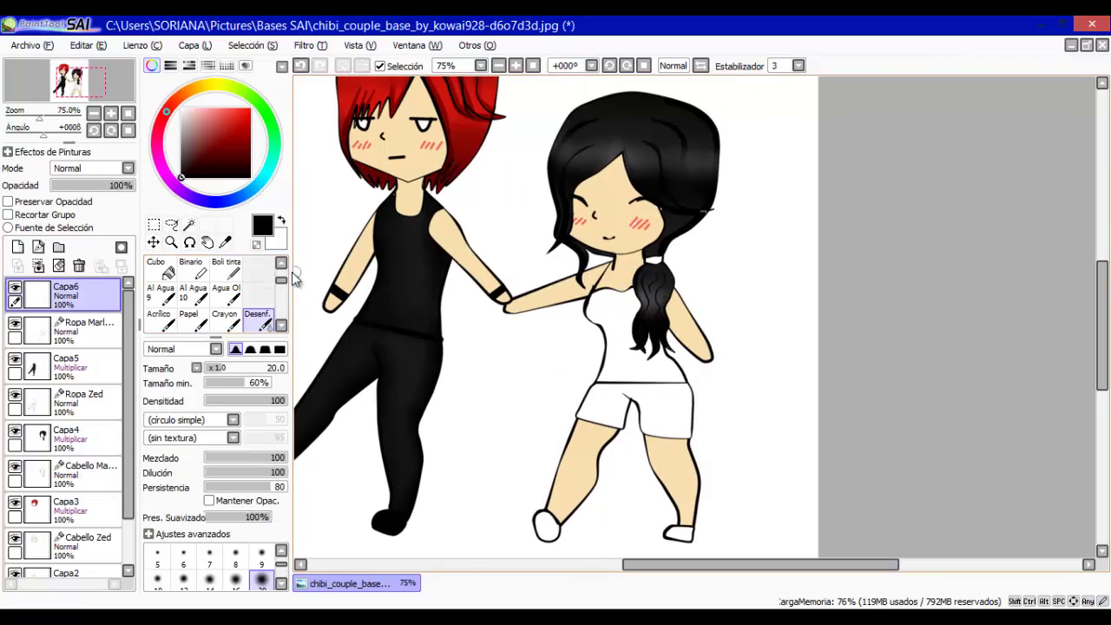
pyautogui.click(87, 330)
pyautogui.click(189, 224)
pyautogui.click(670, 277)
pyautogui.click(234, 129)
pyautogui.click(65, 295)
pyautogui.click(193, 273)
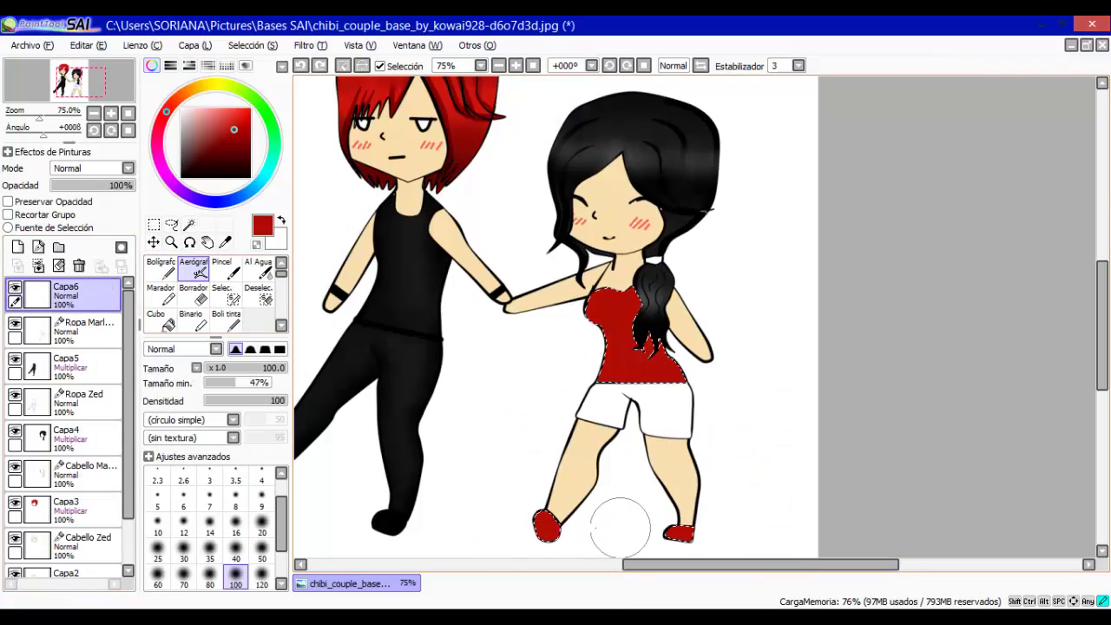
# Shade Marlene's top and shoes dark red with size 14 Al Agua and size 8 Bolígrafo, blend with size 20 Desenf., and set Capa6 to Multiplicar.
pyautogui.press('c')
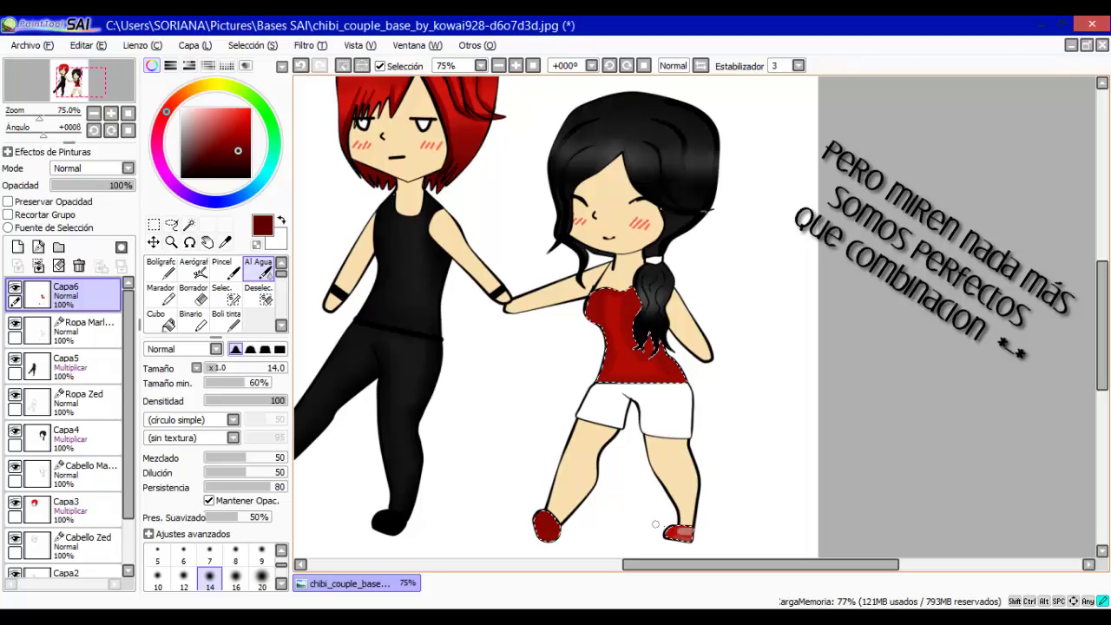
pyautogui.press('b')
pyautogui.press('n')
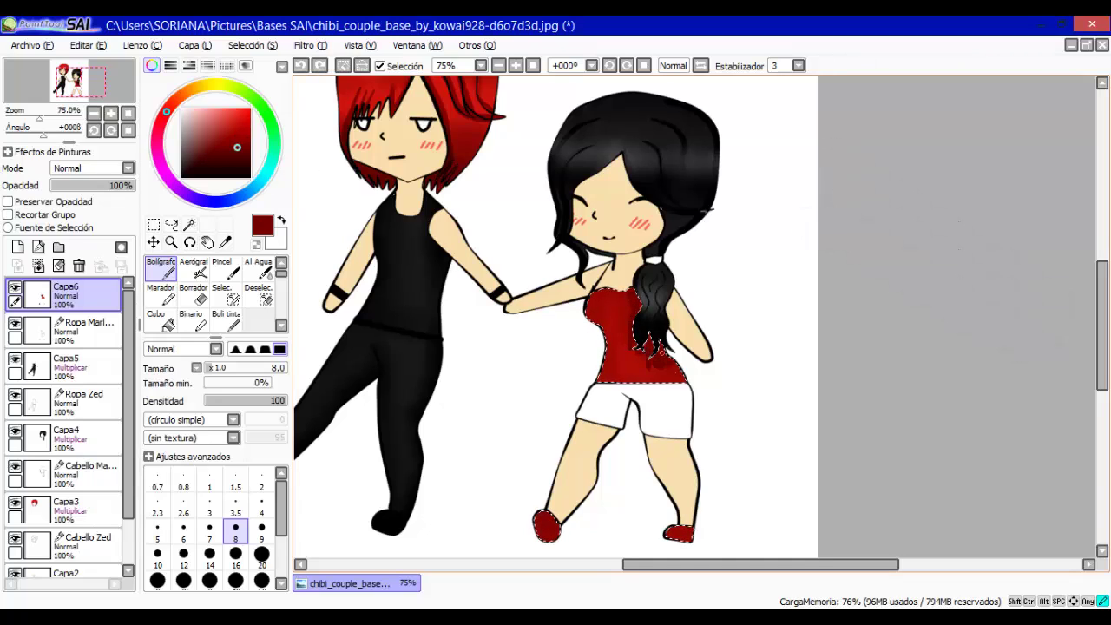
pyautogui.press('b')
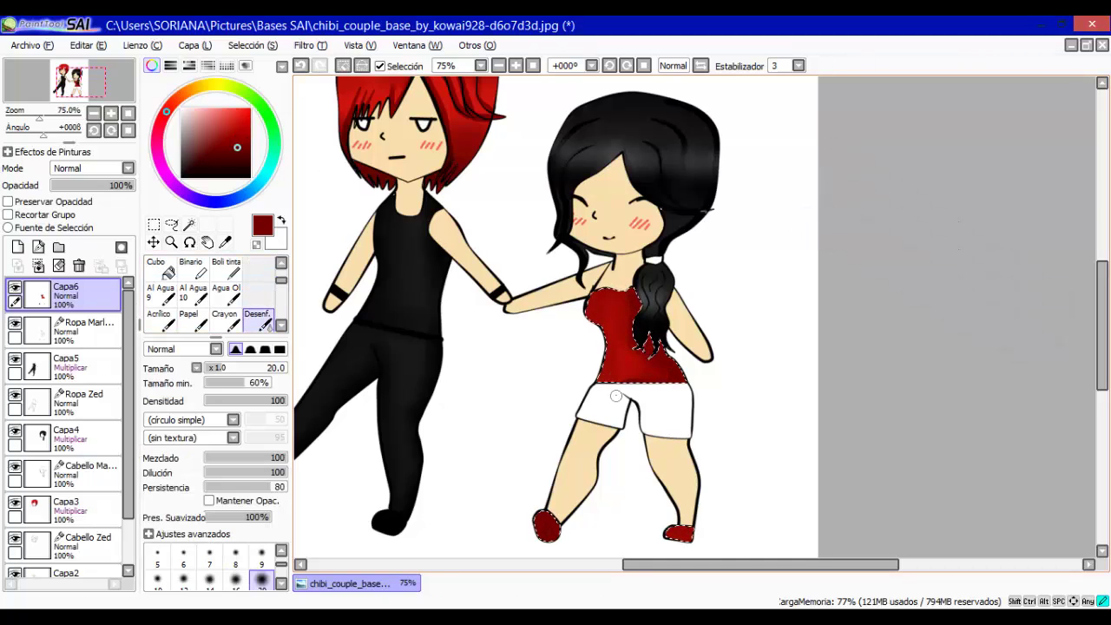
pyautogui.click(73, 195)
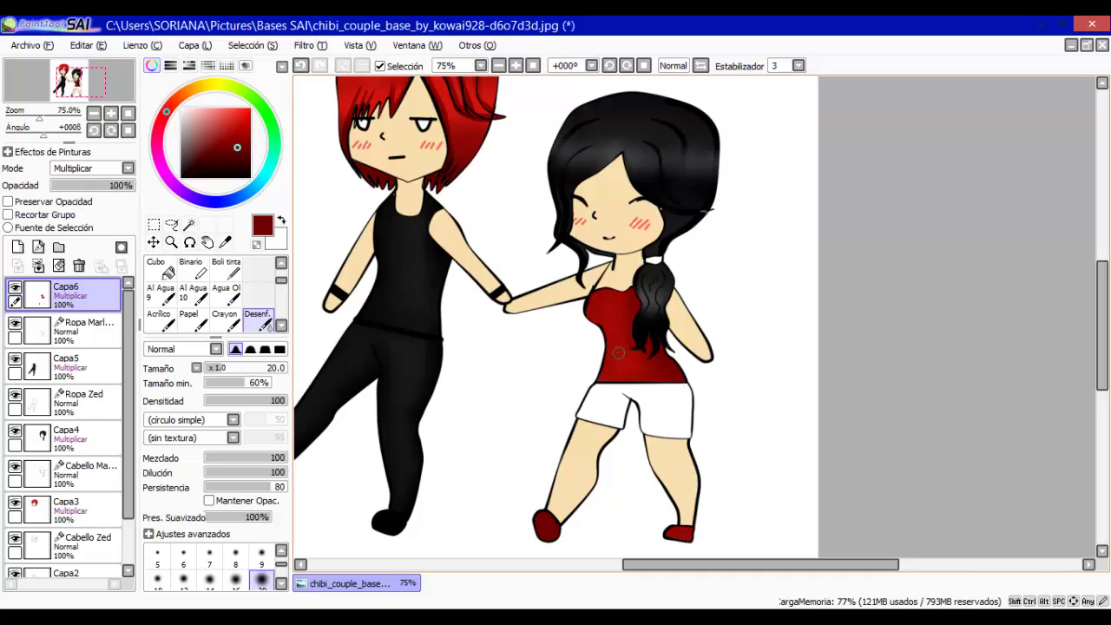
# Select Marlene's shorts from her clothes linework with the Magic Wand and fill them light blue on Capa6.
pyautogui.click(87, 328)
pyautogui.press('w')
pyautogui.click(600, 401)
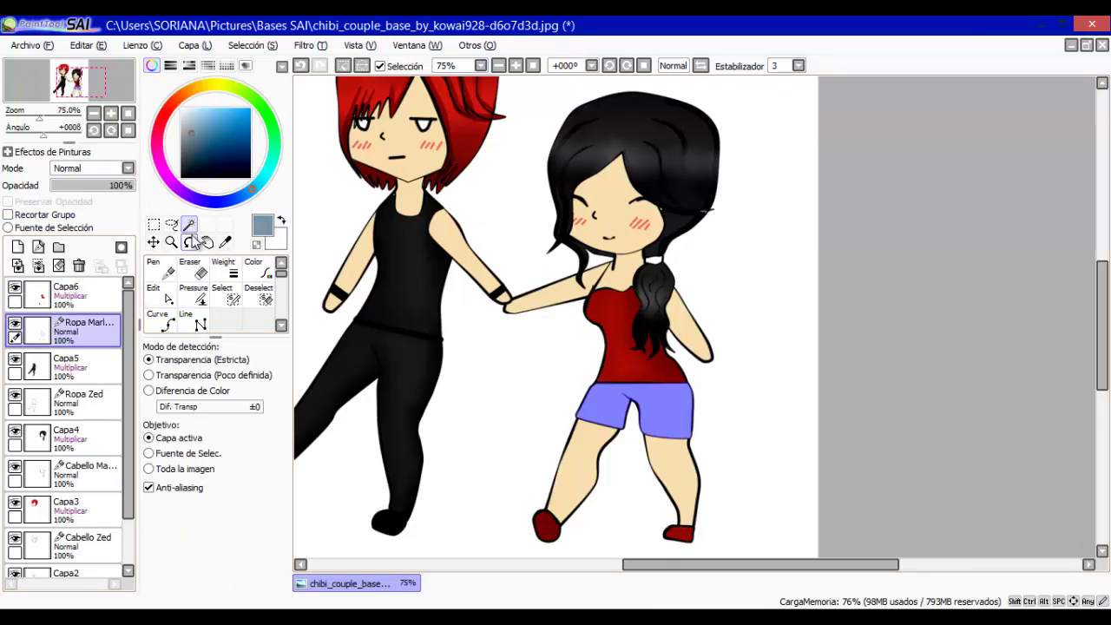
pyautogui.click(66, 295)
pyautogui.click(258, 269)
# Shade the shorts in darker blue with size 14 Al Agua and size 8 Bolígrafo, blend with size 20 Desenf., and clear the selection.
pyautogui.moveTo(590, 400); pyautogui.dragTo(686, 425)
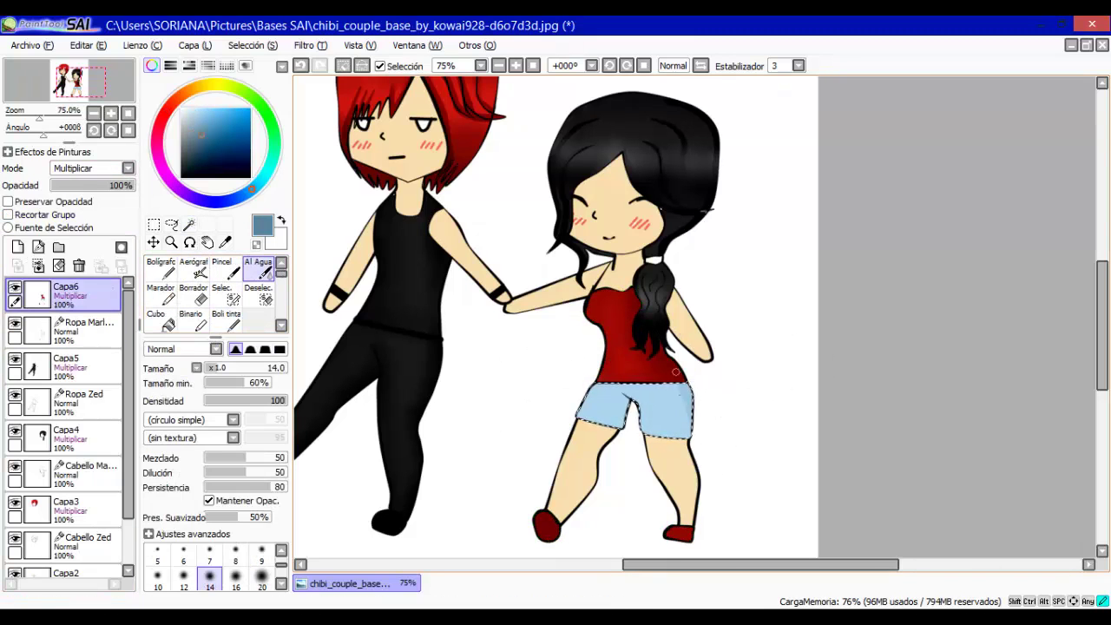
pyautogui.press('n')
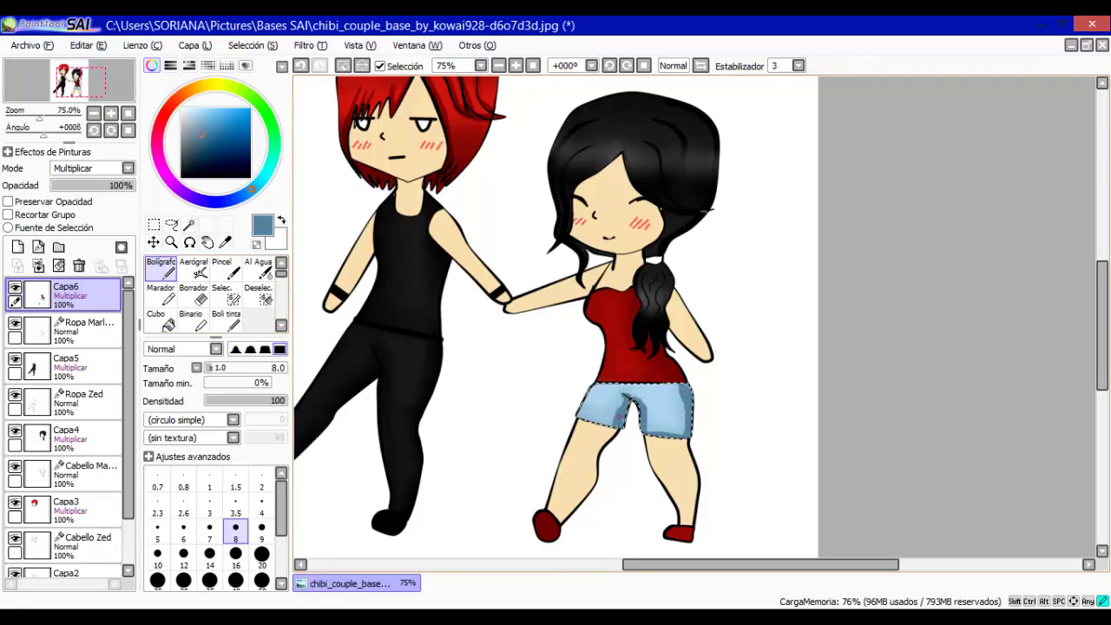
pyautogui.click(281, 326)
pyautogui.click(258, 321)
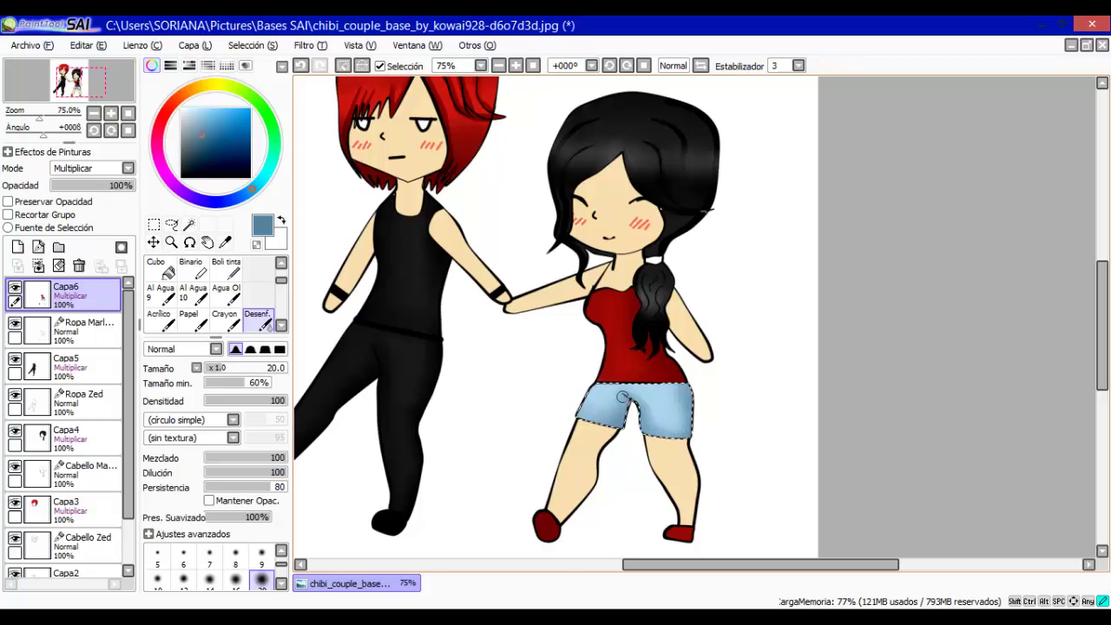
pyautogui.hotkey('ctrl', 'd')
# Colour the tie around Marlene's ponytail dark red on Capa6.
pyautogui.keyDown('ctrl'); pyautogui.keyDown('alt'); pyautogui.click(631, 287); pyautogui.keyUp('alt'); pyautogui.keyUp('ctrl')
pyautogui.keyDown('ctrl'); pyautogui.click(631, 288); pyautogui.keyUp('ctrl')
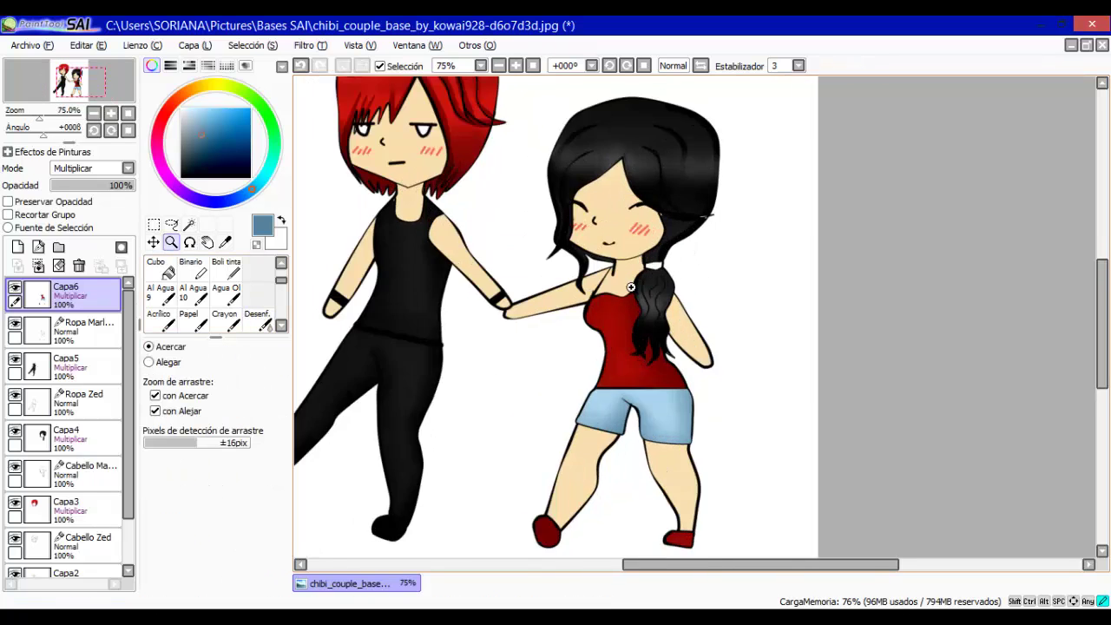
pyautogui.click(631, 287)
pyautogui.click(87, 465)
pyautogui.click(87, 295)
pyautogui.press('n')
pyautogui.moveTo(738, 248); pyautogui.dragTo(773, 250)
# Select the skin of both characters on Capa2 with the Magic Wand and pick a dark brown for shading.
pyautogui.keyDown('alt'); pyautogui.click(743, 557); pyautogui.keyUp('alt')
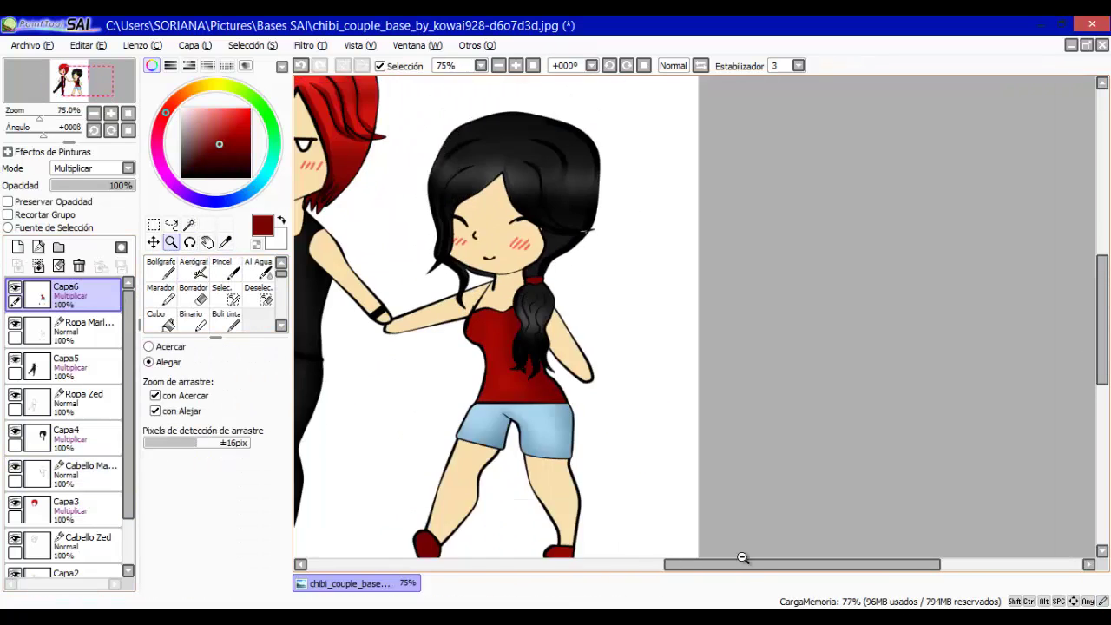
pyautogui.keyDown('alt'); pyautogui.click(742, 558); pyautogui.keyUp('alt')
pyautogui.scroll(-2, 69, 434)
pyautogui.click(87, 520)
pyautogui.moveTo(399, 182); pyautogui.dragTo(669, 364)
pyautogui.click(258, 263)
pyautogui.keyDown('alt'); pyautogui.click(372, 246); pyautogui.keyUp('alt')
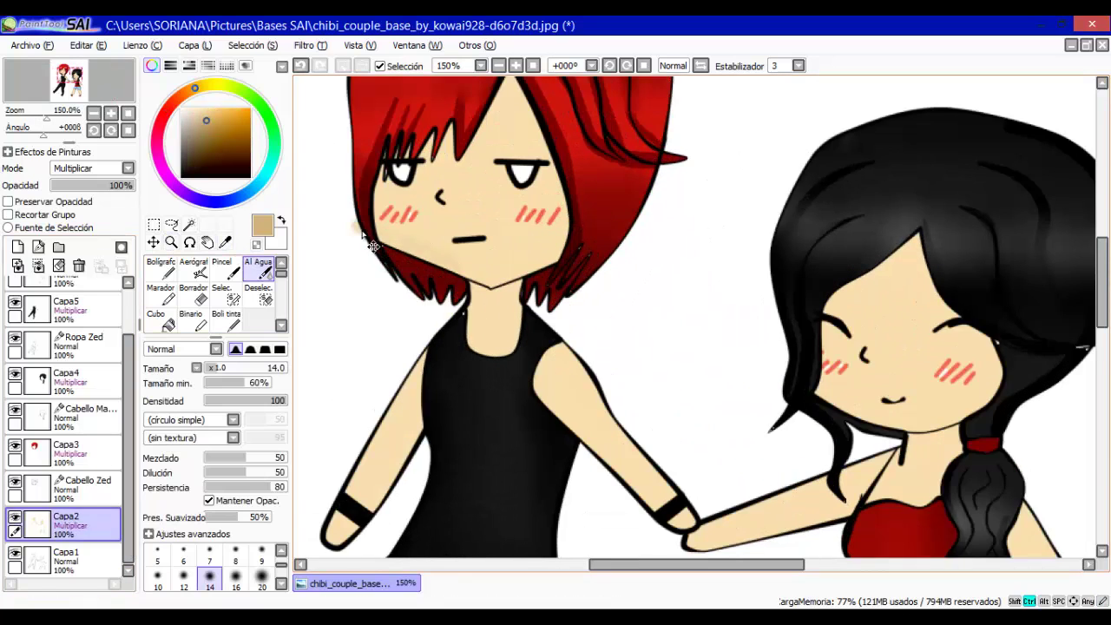
pyautogui.press('w')
pyautogui.click(389, 201)
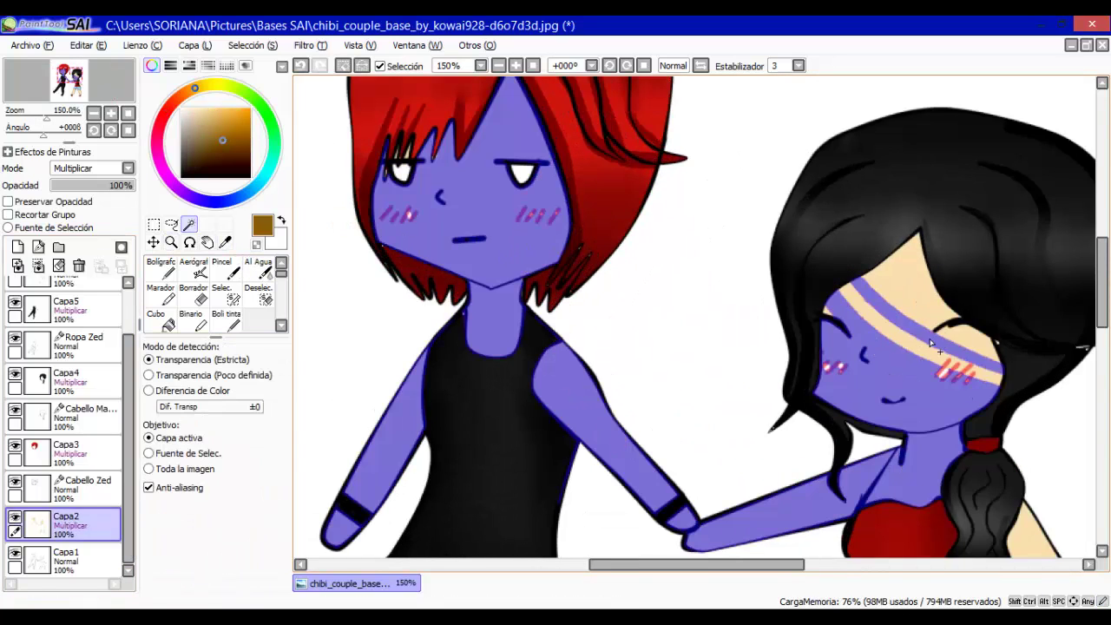
pyautogui.moveTo(1095, 343)
pyautogui.mouseDown()
pyautogui.moveTo(1101, 408)
pyautogui.moveTo(1101, 339)
pyautogui.mouseUp()
# Shade the edges of Zed's face, under his fringe and his neck in brown with size 14 Al Agua on Capa2.
pyautogui.click(257, 262)
pyautogui.moveTo(386, 174); pyautogui.dragTo(408, 243)
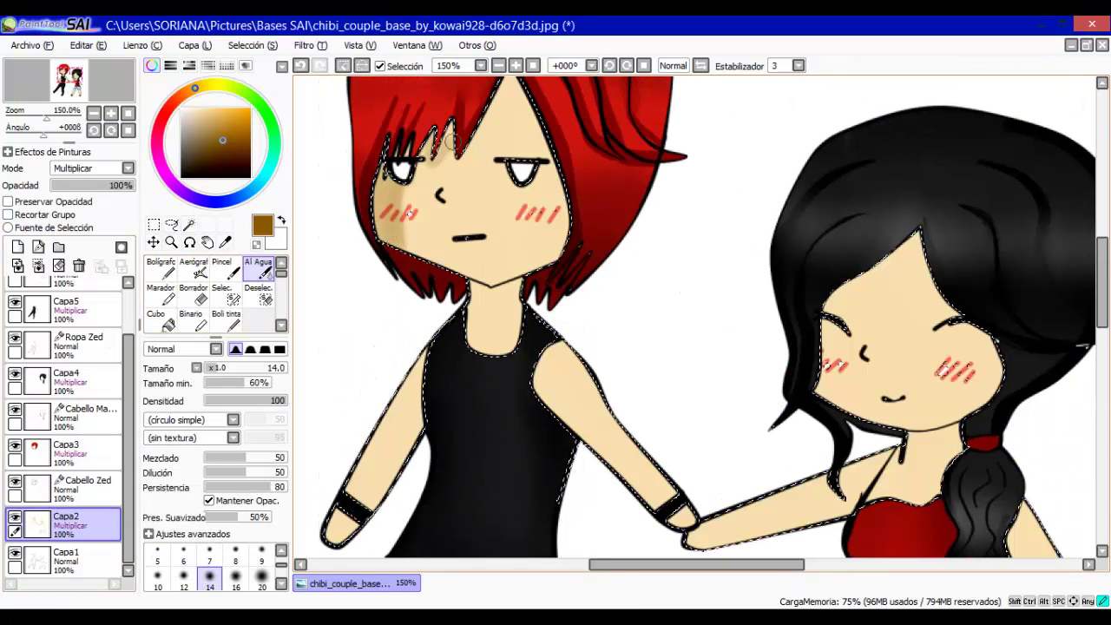
pyautogui.scroll(1, 486, 260)
pyautogui.moveTo(521, 147); pyautogui.dragTo(540, 307)
pyautogui.hotkey('ctrl', 'z')
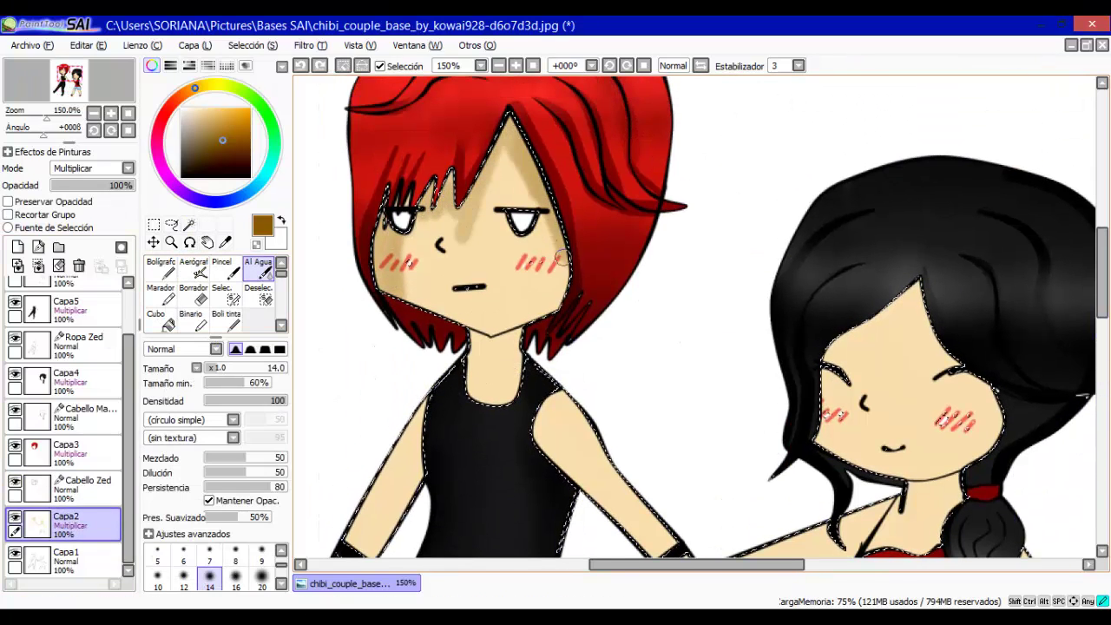
pyautogui.moveTo(563, 257); pyautogui.dragTo(548, 313)
pyautogui.moveTo(521, 326); pyautogui.dragTo(486, 373)
# Shade Zed's arms in brown with size 14 Al Agua, undoing and repainting unsatisfactory strokes.
pyautogui.moveTo(556, 365); pyautogui.dragTo(669, 538)
pyautogui.scroll(-3, 608, 390)
pyautogui.moveTo(547, 252); pyautogui.dragTo(673, 399)
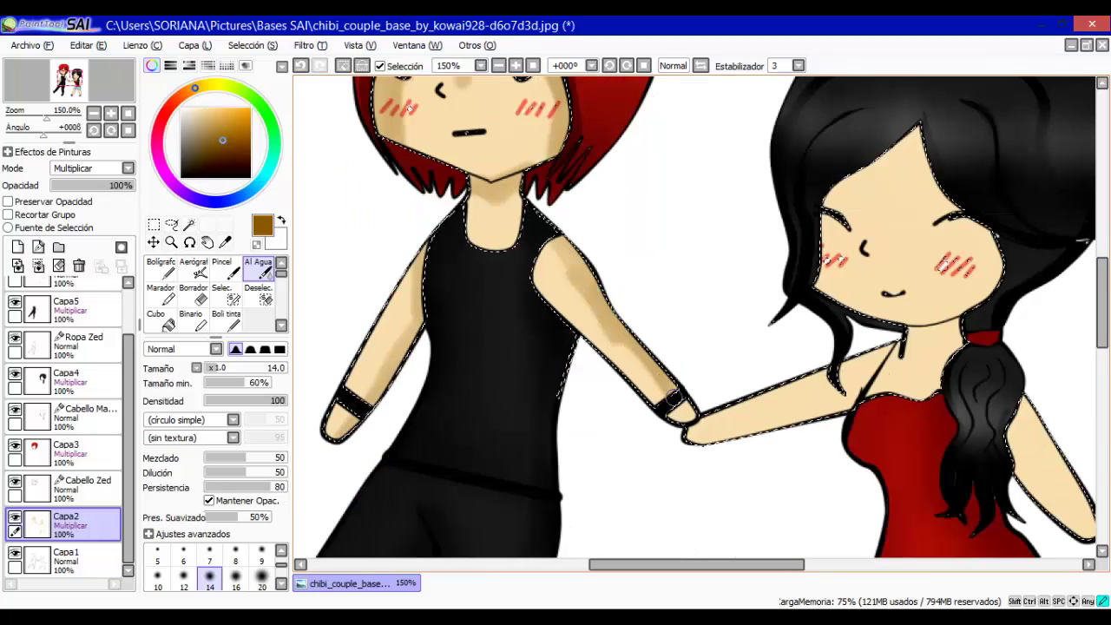
pyautogui.hotkey('ctrl', 'z')
pyautogui.moveTo(556, 221); pyautogui.dragTo(599, 347)
pyautogui.hotkey('ctrl', 'z')
pyautogui.moveTo(556, 217)
pyautogui.mouseDown()
pyautogui.moveTo(597, 290)
pyautogui.moveTo(738, 425)
pyautogui.mouseUp()
pyautogui.hotkey('ctrl', 'z')
pyautogui.moveTo(538, 260); pyautogui.dragTo(677, 408)
# Shade Marlene's face, neck and arms in brown with size 14 Al Agua on Capa2.
pyautogui.moveTo(903, 338)
pyautogui.mouseDown()
pyautogui.moveTo(866, 383)
pyautogui.moveTo(687, 433)
pyautogui.moveTo(703, 439)
pyautogui.moveTo(889, 404)
pyautogui.moveTo(862, 407)
pyautogui.moveTo(929, 382)
pyautogui.mouseUp()
pyautogui.hotkey('ctrl', 'z')
pyautogui.hotkey('ctrl', 'z')
pyautogui.moveTo(911, 139); pyautogui.dragTo(834, 295)
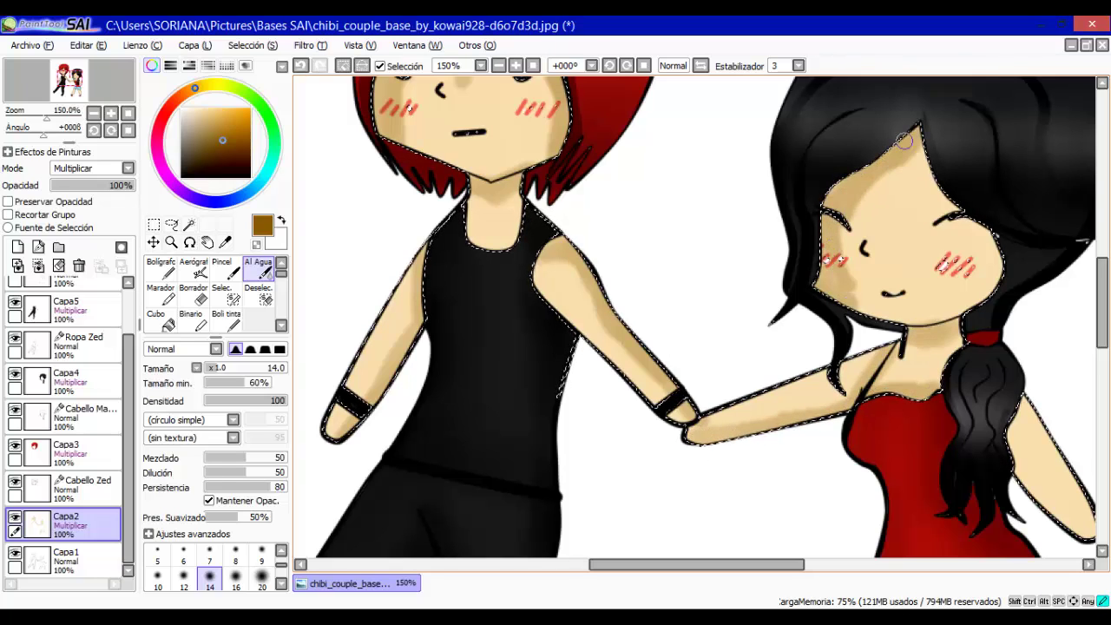
pyautogui.moveTo(903, 138)
pyautogui.mouseDown()
pyautogui.moveTo(981, 235)
pyautogui.moveTo(990, 312)
pyautogui.mouseUp()
# Paint brown shadows along both of Marlene's legs with size 14 Al Agua.
pyautogui.scroll(-5, 695, 348)
pyautogui.hscroll(2, 694, 348)
pyautogui.moveTo(686, 278); pyautogui.dragTo(555, 491)
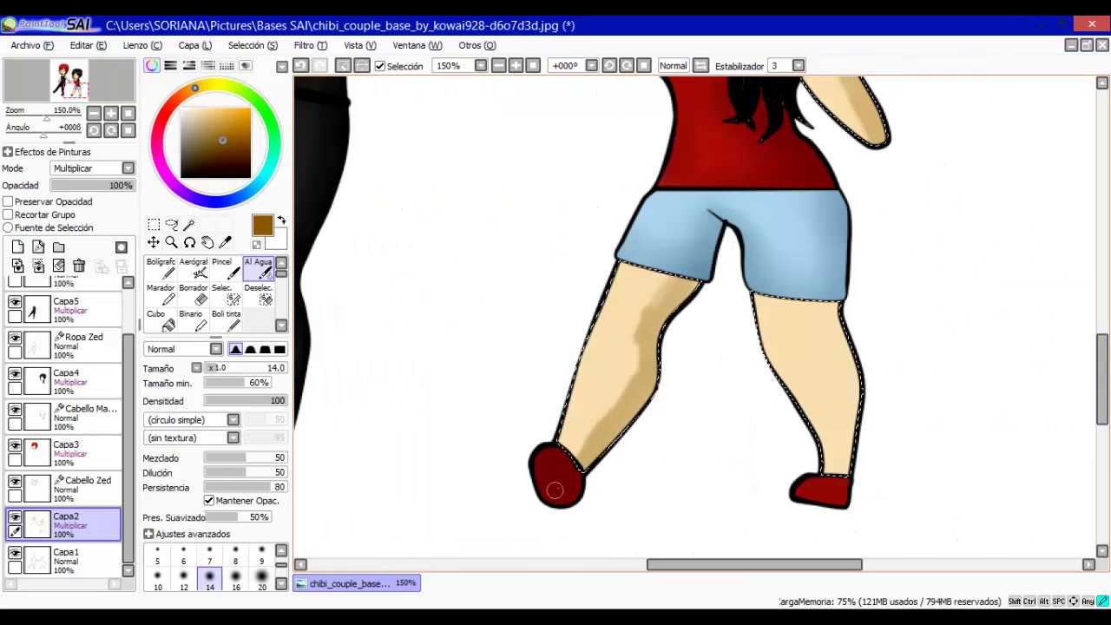
pyautogui.moveTo(834, 304); pyautogui.dragTo(808, 397)
pyautogui.moveTo(820, 330); pyautogui.dragTo(838, 469)
# Blend the skin shading on both characters with size 20 Desenf. and brighten Capa2 with the Brillo adjustment.
pyautogui.press('b')
pyautogui.moveTo(668, 287); pyautogui.dragTo(573, 473)
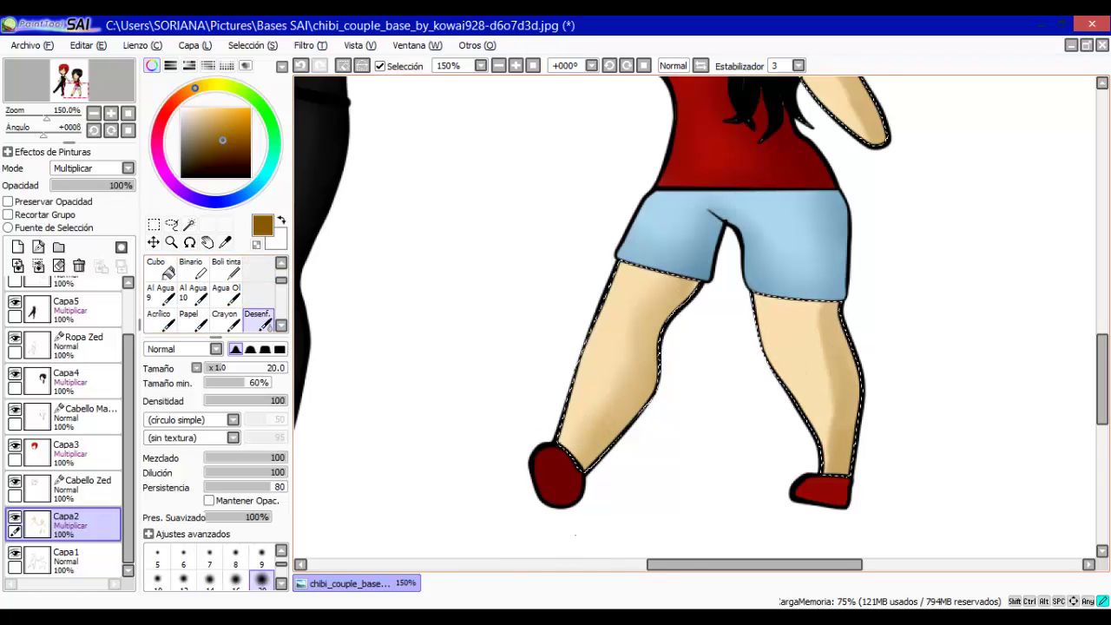
pyautogui.moveTo(834, 330); pyautogui.dragTo(838, 469)
pyautogui.scroll(6, 973, 342)
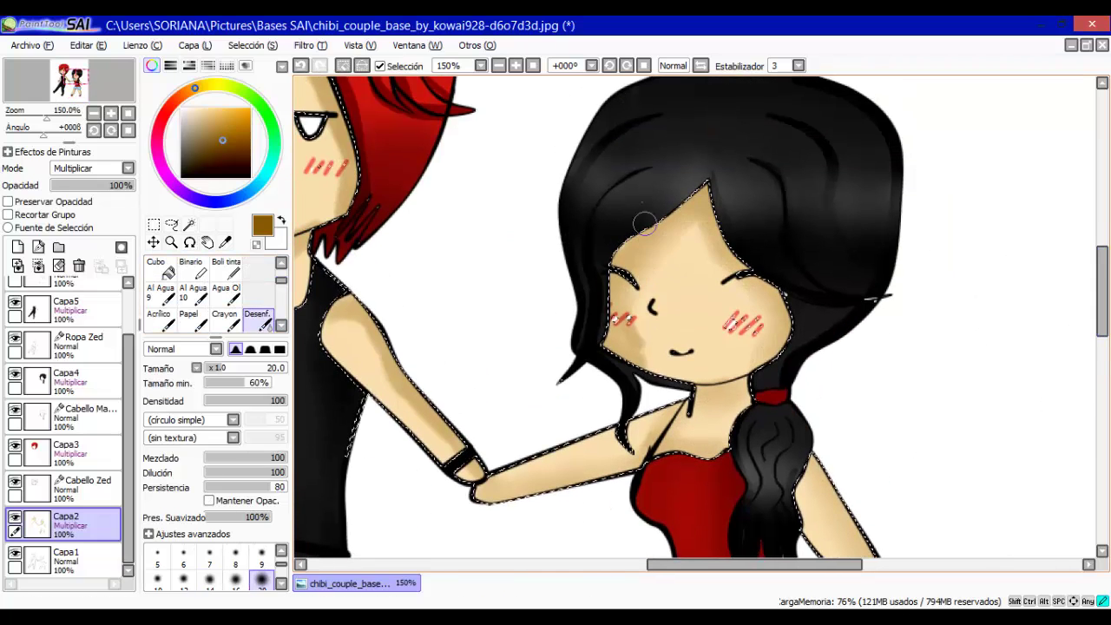
pyautogui.hscroll(-4, 672, 318)
pyautogui.scroll(2, 672, 318)
pyautogui.scroll(1, 499, 208)
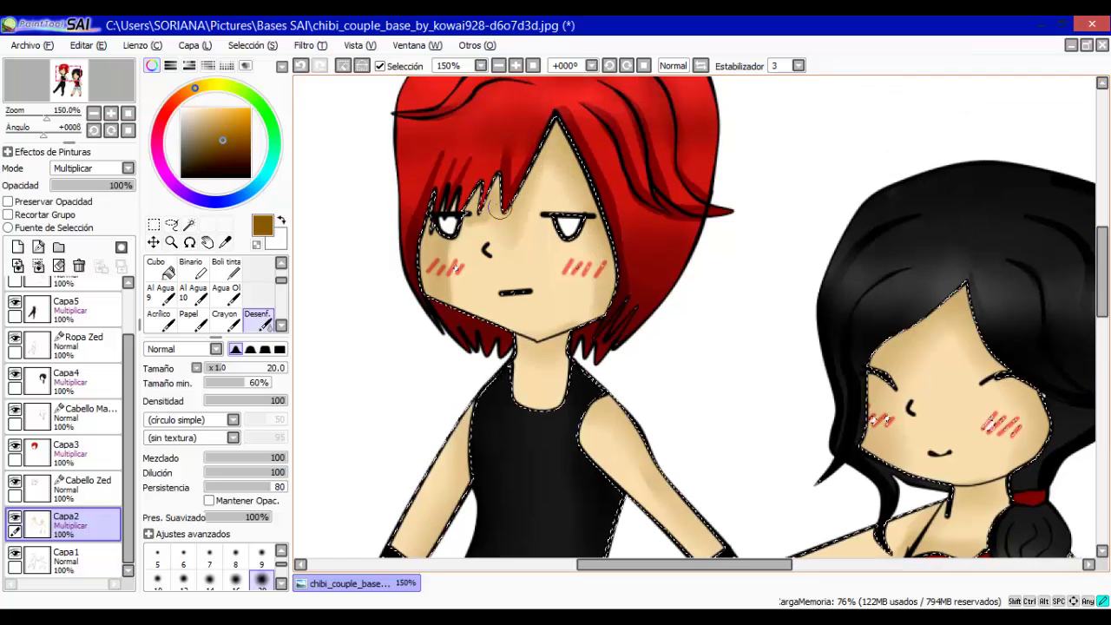
pyautogui.keyDown('ctrl'); pyautogui.keyDown('alt'); pyautogui.click(502, 212); pyautogui.keyUp('alt'); pyautogui.keyUp('ctrl')
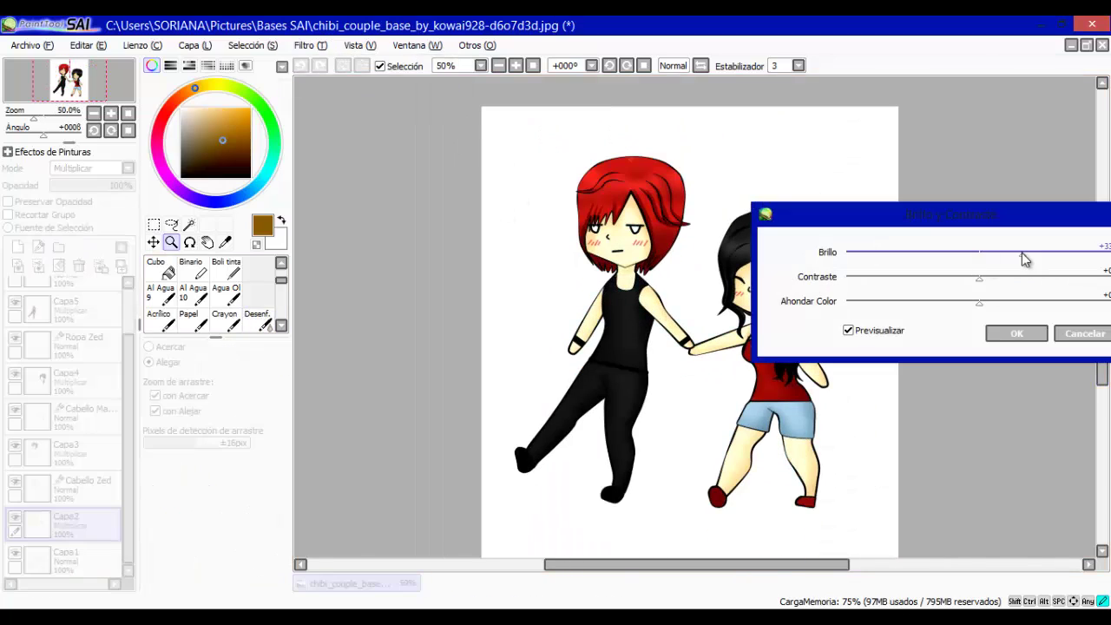
pyautogui.press('Escape')
# Add a new layer above Capa2 and select the whites of both of Zed's eyes with the Magic Wand.
pyautogui.click(17, 246)
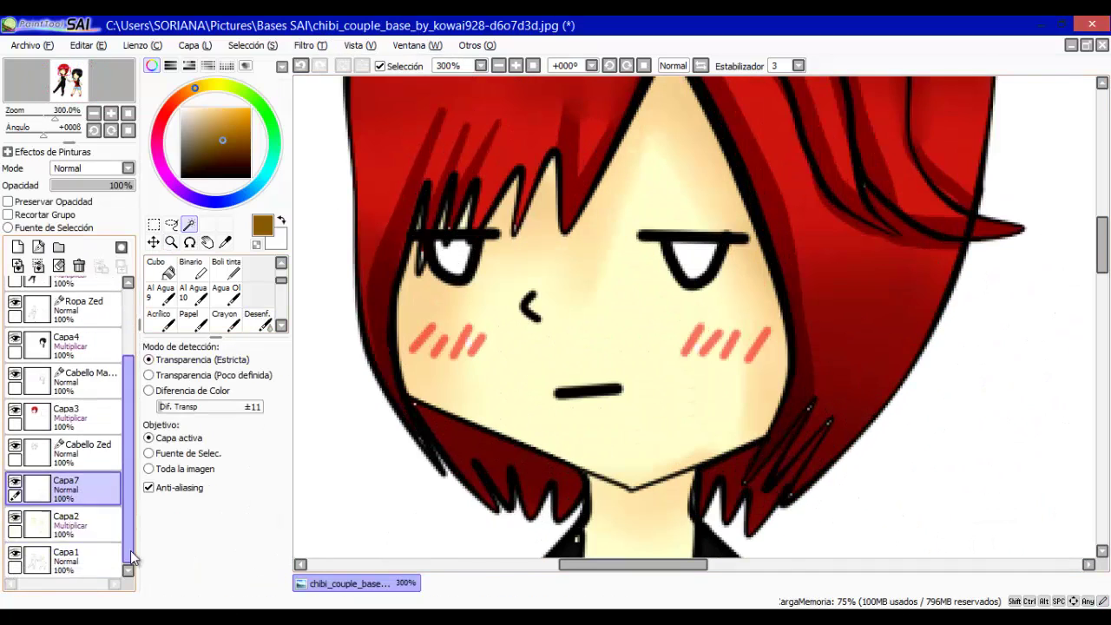
pyautogui.click(450, 254)
pyautogui.keyDown('shift'); pyautogui.click(695, 258); pyautogui.keyUp('shift')
# Paint Zed's eyes red on Capa7, shade them with dark red Al Agua and black Bolígrafo, and add white highlights with the size 3.5 Bolígrafo.
pyautogui.click(241, 153)
pyautogui.click(258, 264)
pyautogui.moveTo(439, 252); pyautogui.dragTo(716, 259)
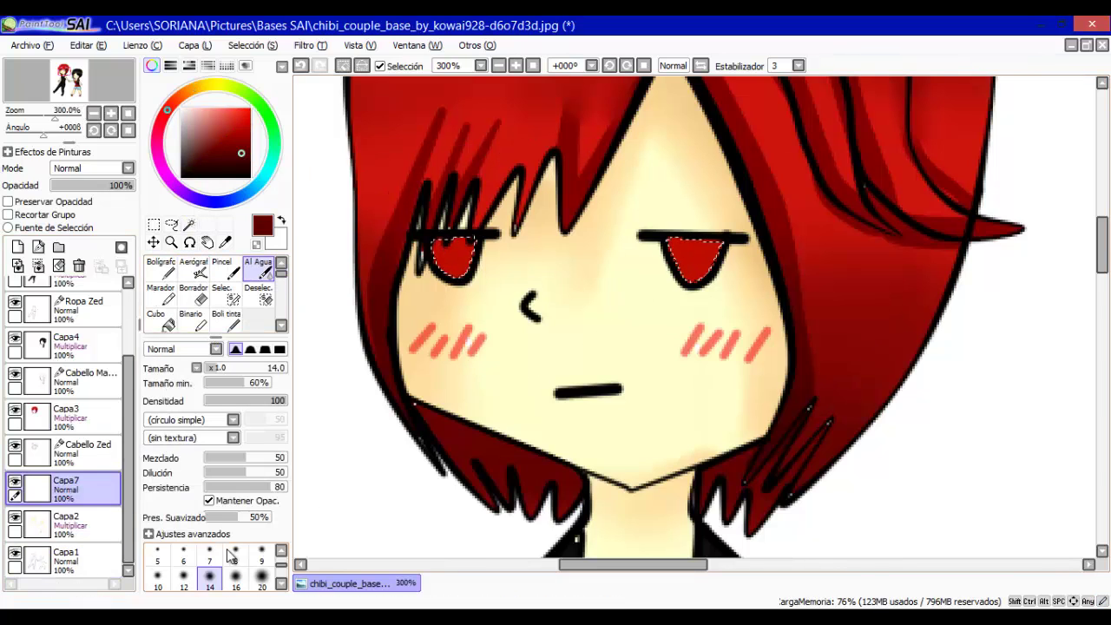
pyautogui.press('n')
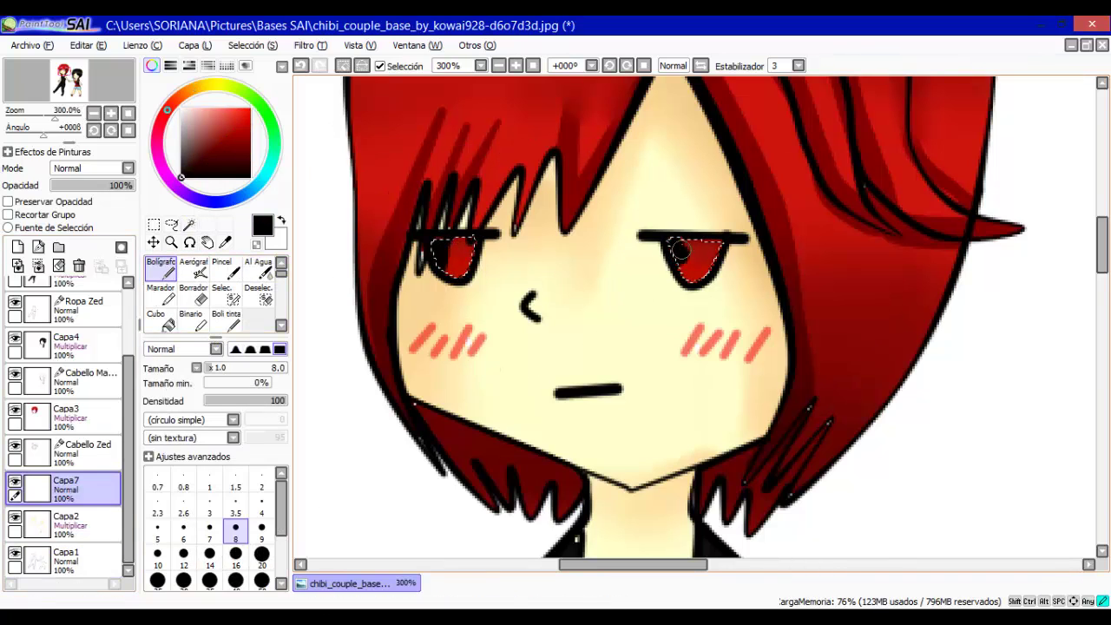
pyautogui.click(182, 110)
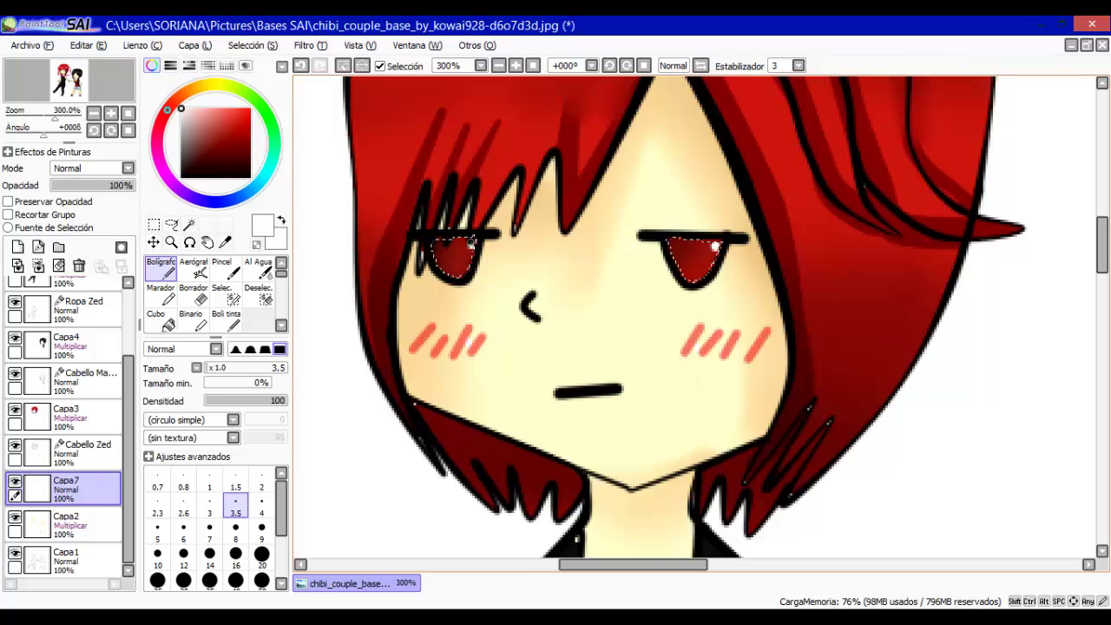
# Redraw Marlene's closed eyes with thick black Curve lines on a new linework layer above Capa1.
pyautogui.click(171, 242)
pyautogui.press('-')
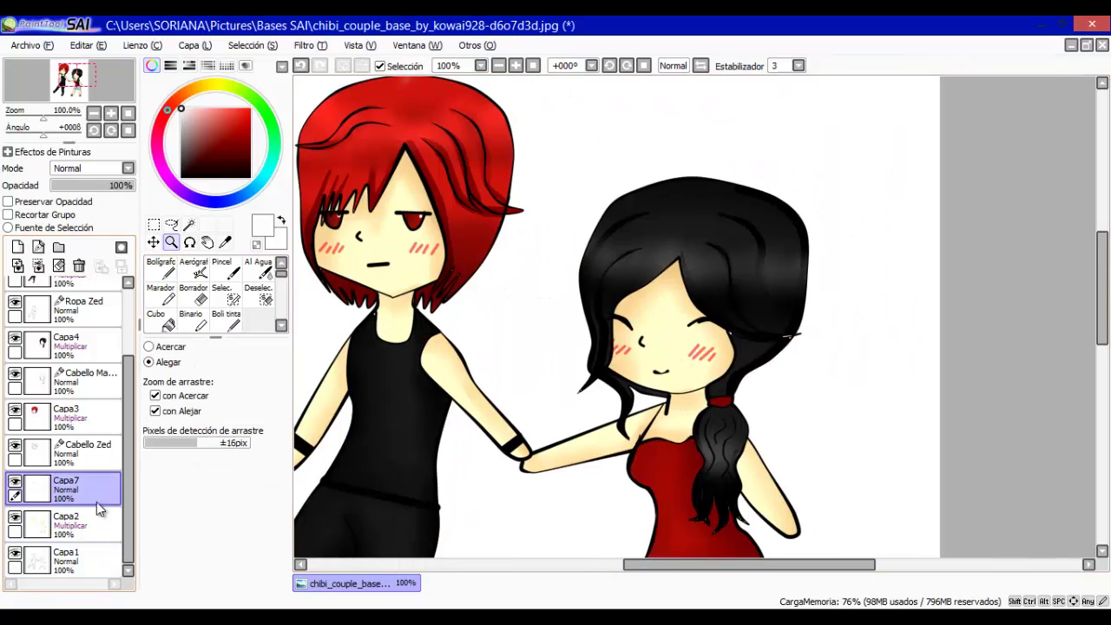
pyautogui.press('+')
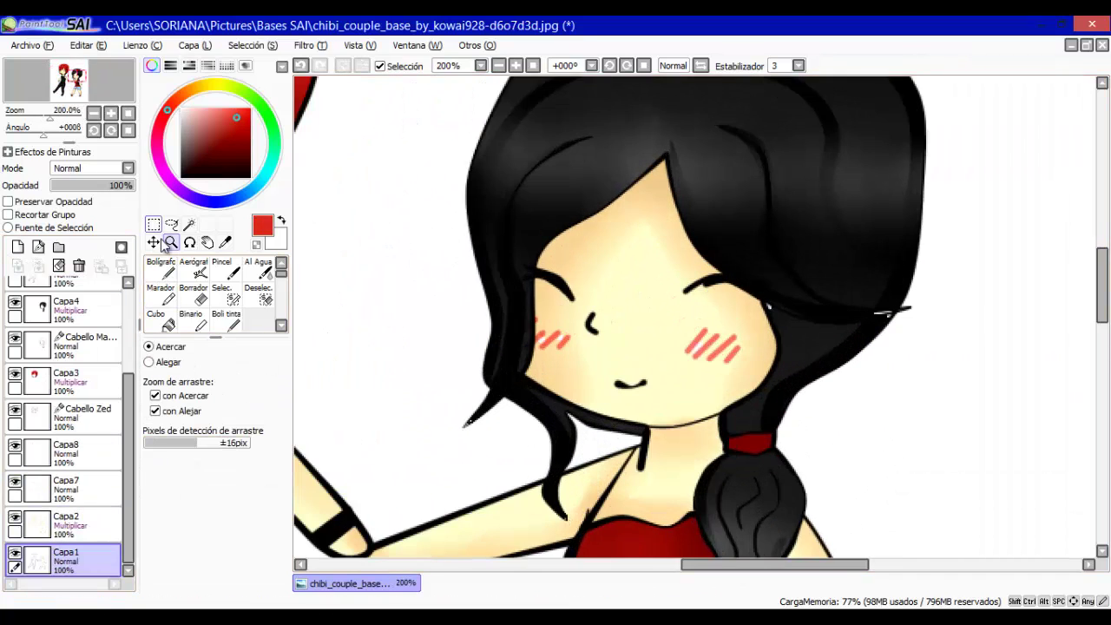
pyautogui.click(171, 224)
pyautogui.hotkey('ctrl', 't')
pyautogui.moveTo(573, 310)
pyautogui.mouseDown()
pyautogui.moveTo(611, 305)
pyautogui.moveTo(584, 284)
pyautogui.moveTo(687, 313)
pyautogui.mouseUp()
pyautogui.press('Return')
pyautogui.hotkey('ctrl', 'c')
pyautogui.hotkey('ctrl', 'v')
pyautogui.hotkey('ctrl', 't')
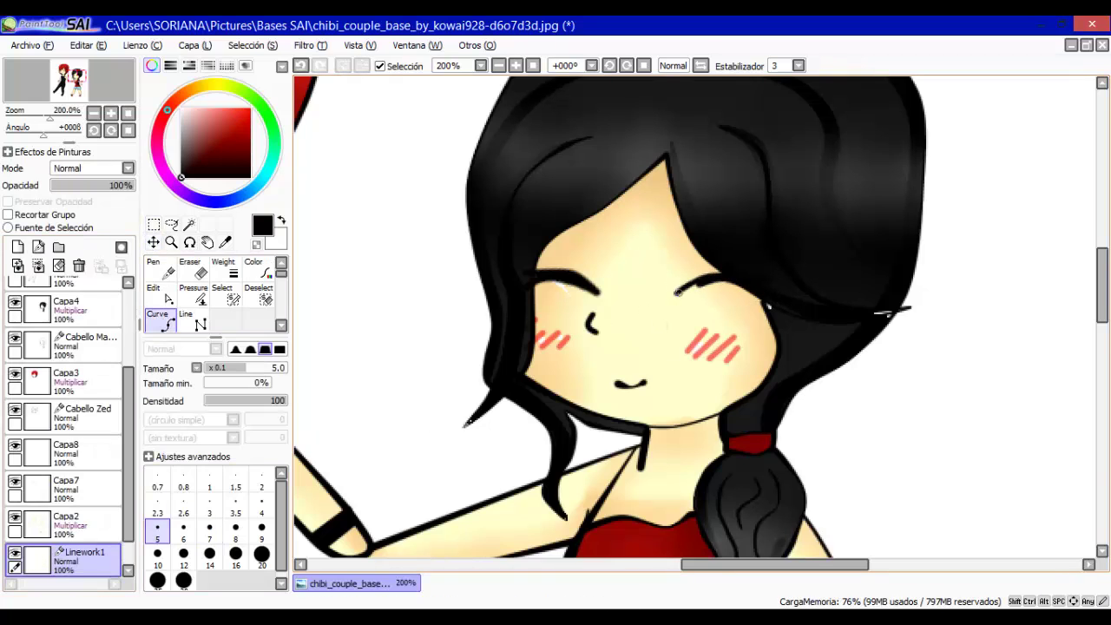
# Draw thin eyebrows with the size 2.6 Curve, and blend pink blush across both faces on Capa9 set to Multiplicar.
pyautogui.click(184, 506)
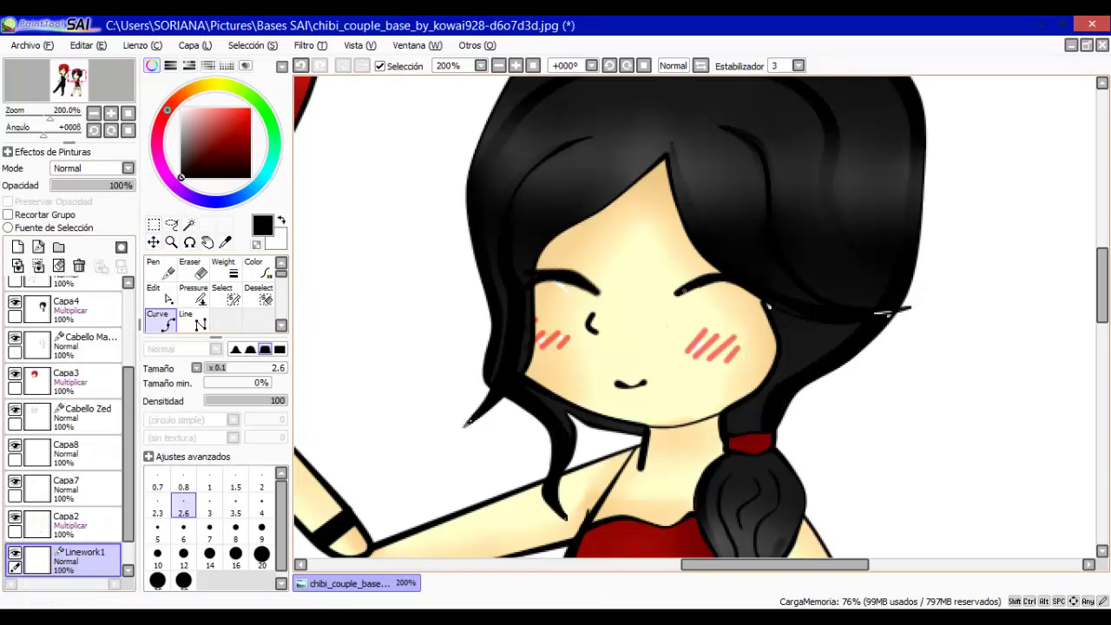
pyautogui.scroll(-2, 665, 248)
pyautogui.scroll(2, 498, 226)
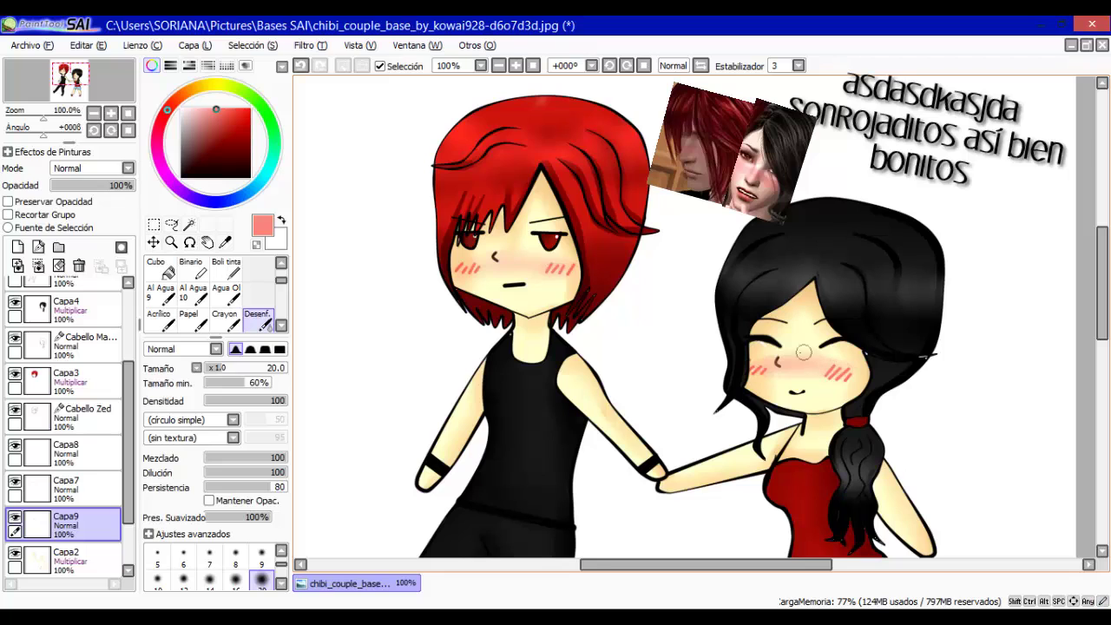
pyautogui.hotkey('ctrl', 'z')
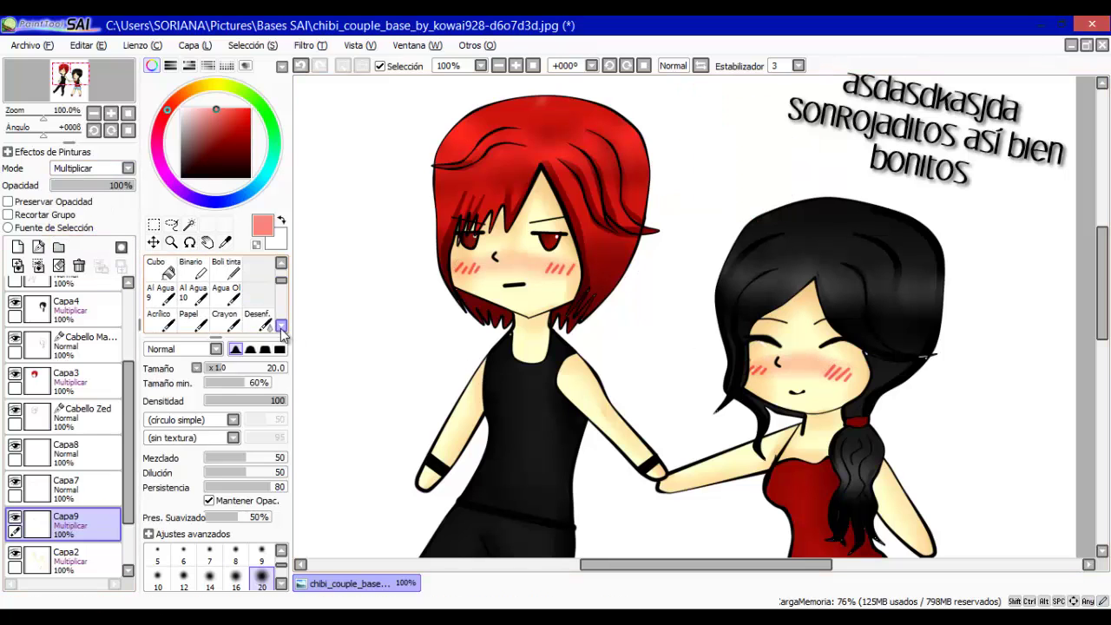
# Draw Marlene's heart necklace with the size 2.6 Curve on Linework2, and colour the heart dark blue on Capa10 with the Aerógrafo.
pyautogui.click(171, 242)
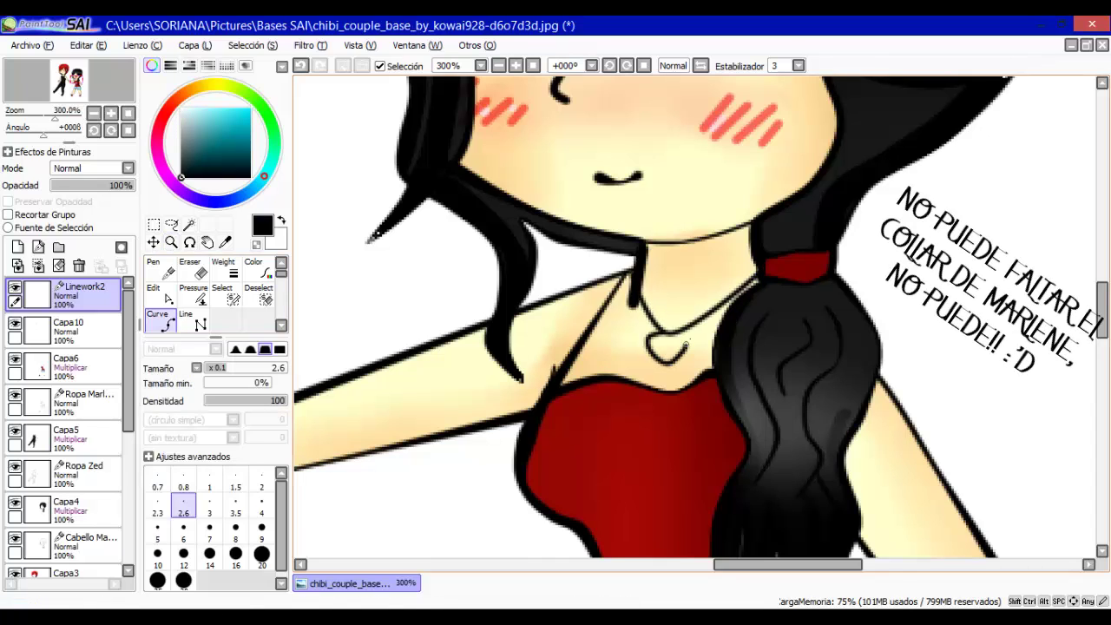
pyautogui.click(193, 293)
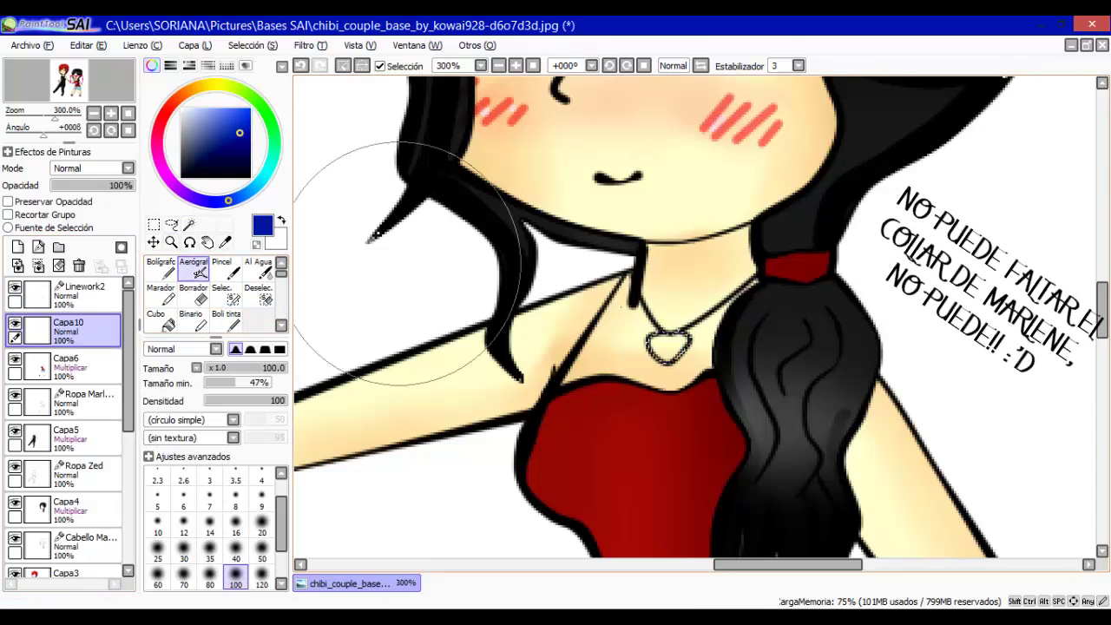
pyautogui.moveTo(659, 340); pyautogui.dragTo(679, 355)
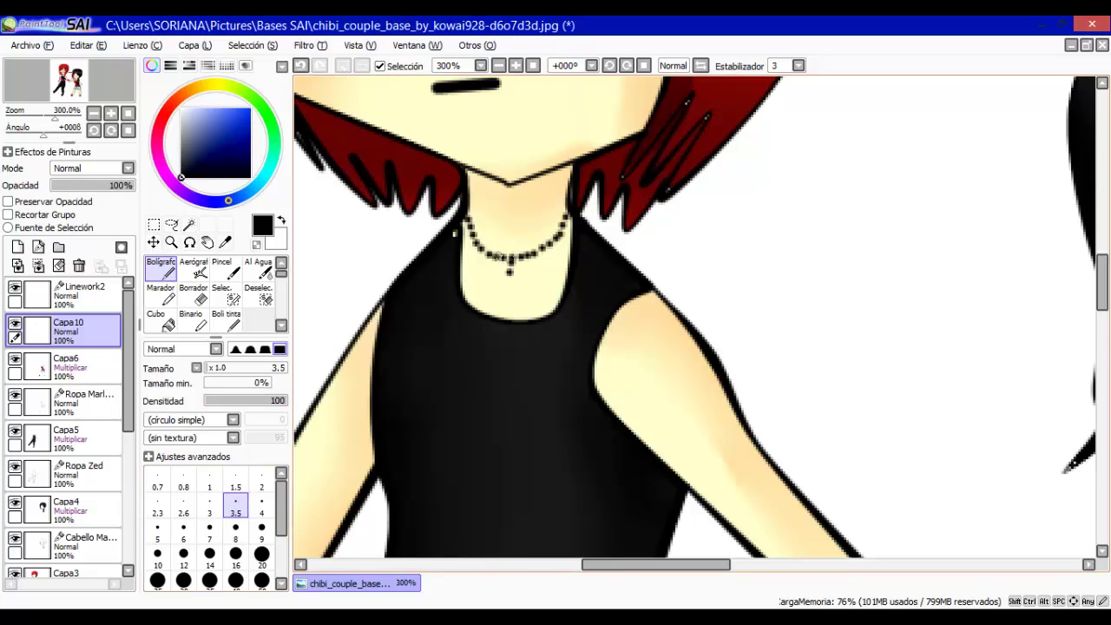
# Finish Zed's beaded cross necklace with the black size 3.5 Bolígrafo, and paint white detail on his wristband at size 5 on Capa10.
pyautogui.scroll(-5, 694, 317)
pyautogui.scroll(5, 695, 317)
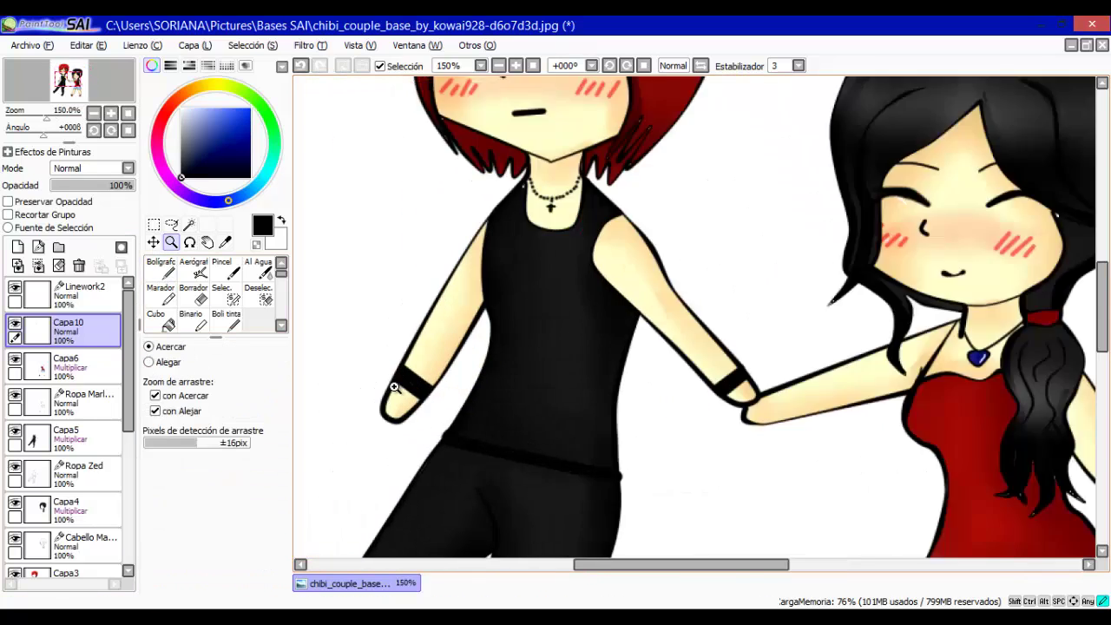
pyautogui.click(184, 527)
pyautogui.hscroll(5, 737, 435)
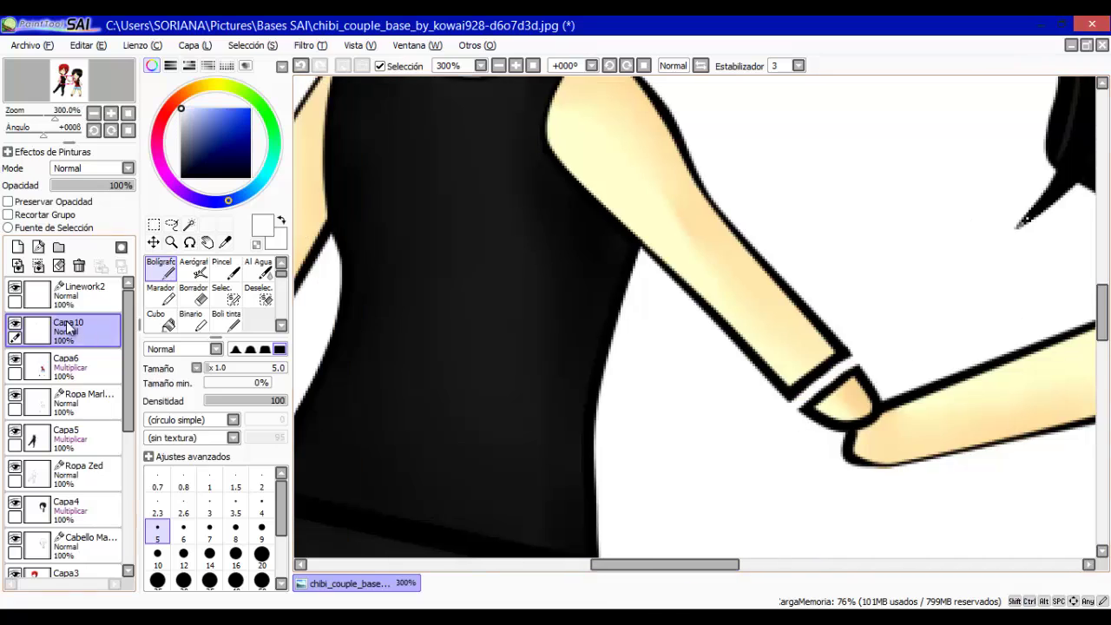
pyautogui.scroll(-6, 637, 498)
pyautogui.scroll(4, 636, 498)
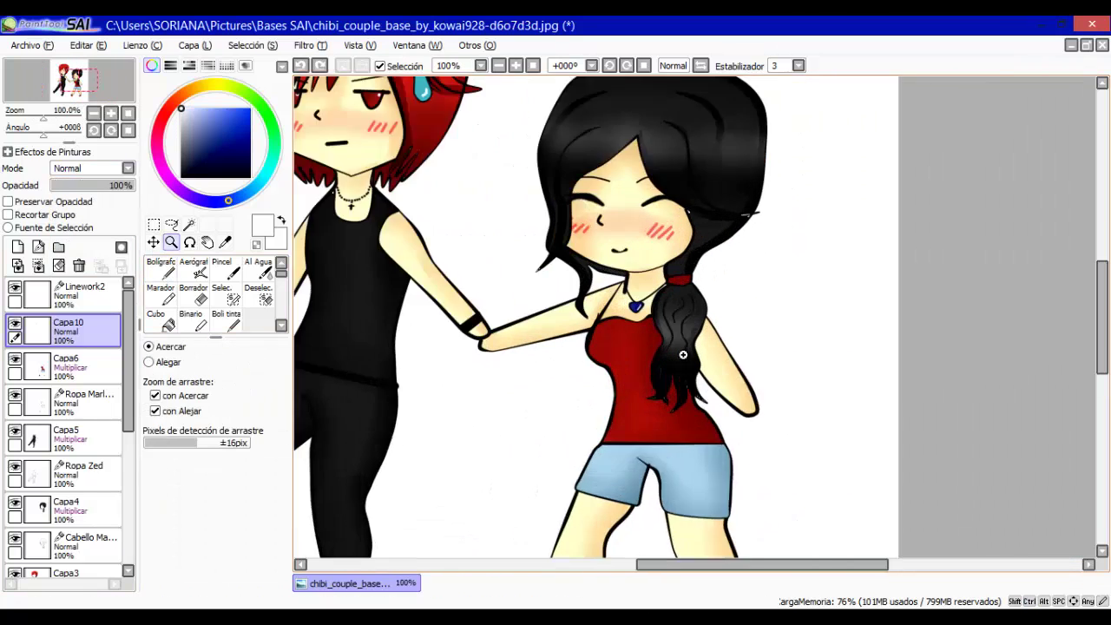
# Letter "PART" across Marlene's red top in pale pink with the size 2.6 Bolígrafo, and add wavy text lines below at size 0.8.
pyautogui.press('n')
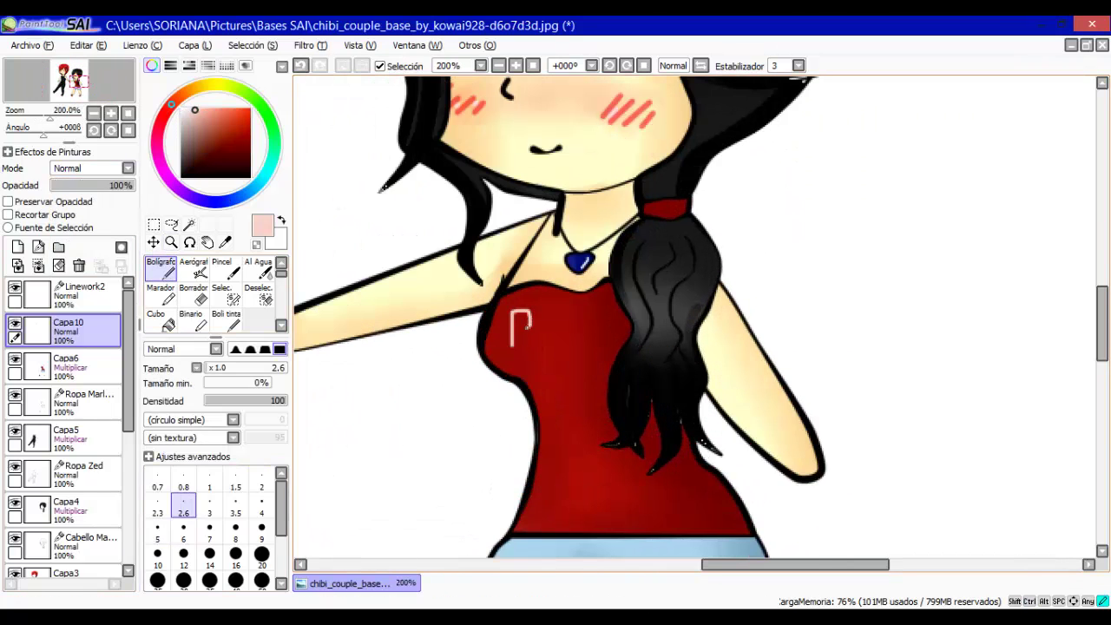
pyautogui.moveTo(528, 326); pyautogui.dragTo(513, 330)
pyautogui.moveTo(548, 330); pyautogui.dragTo(548, 344)
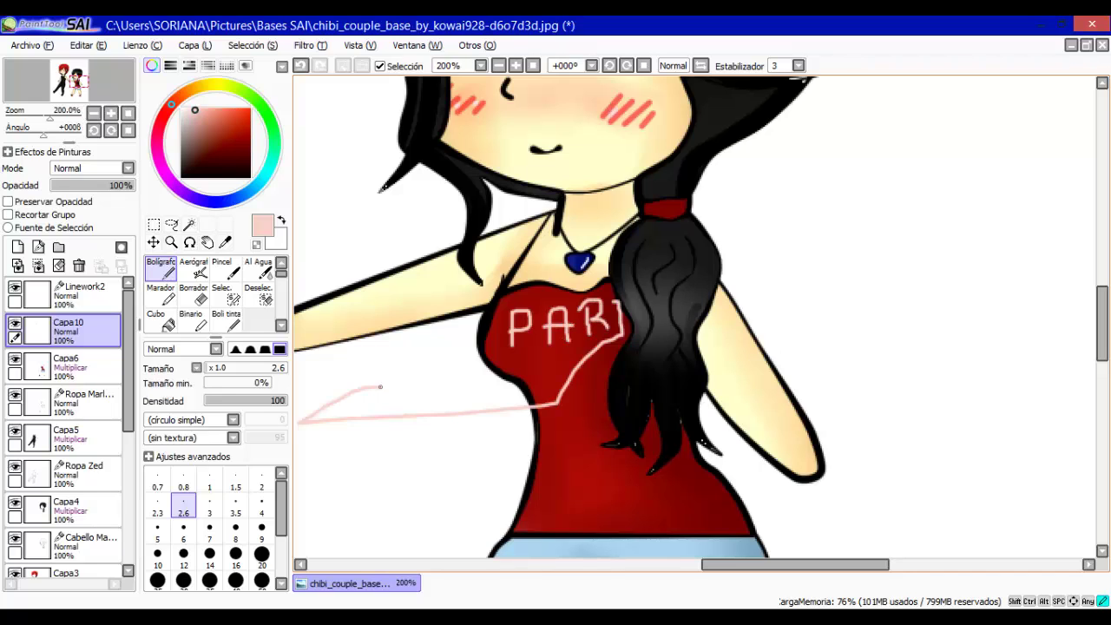
pyautogui.hotkey('ctrl', 'z')
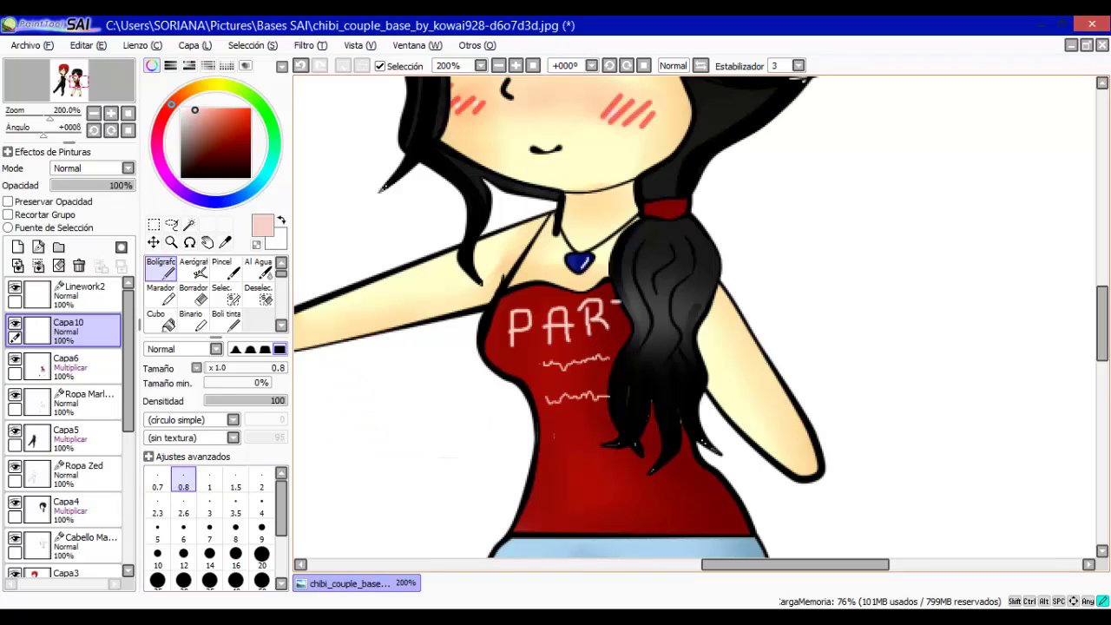
# Add a new layer for the background and set the Al Agua brush to bright red at size 350.
pyautogui.scroll(-5, 555, 347)
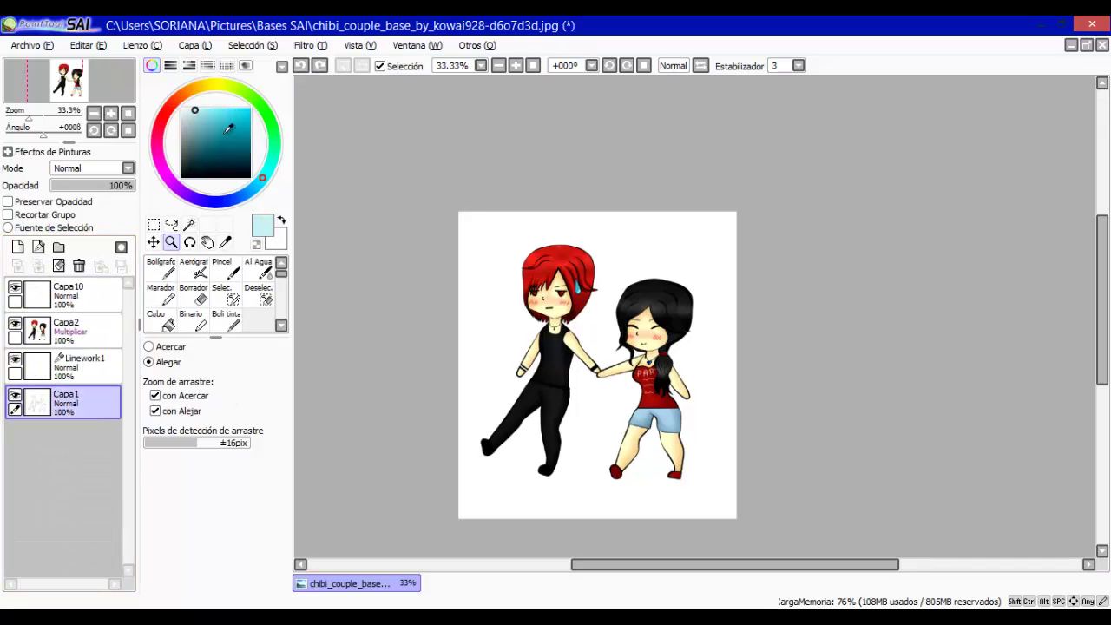
pyautogui.click(160, 122)
pyautogui.click(250, 109)
pyautogui.click(258, 267)
pyautogui.click(261, 554)
pyautogui.click(17, 246)
pyautogui.moveTo(499, 230)
pyautogui.mouseDown()
pyautogui.moveTo(547, 260)
pyautogui.moveTo(560, 333)
pyautogui.moveTo(756, 408)
pyautogui.moveTo(484, 396)
pyautogui.mouseUp()
pyautogui.hotkey('ctrl', 'z')
pyautogui.hotkey('ctrl', 'z')
pyautogui.hotkey('ctrl', 'z')
# Merge the Linework1 and Capa2 layers into Capa1.
pyautogui.click(69, 330)
pyautogui.click(38, 266)
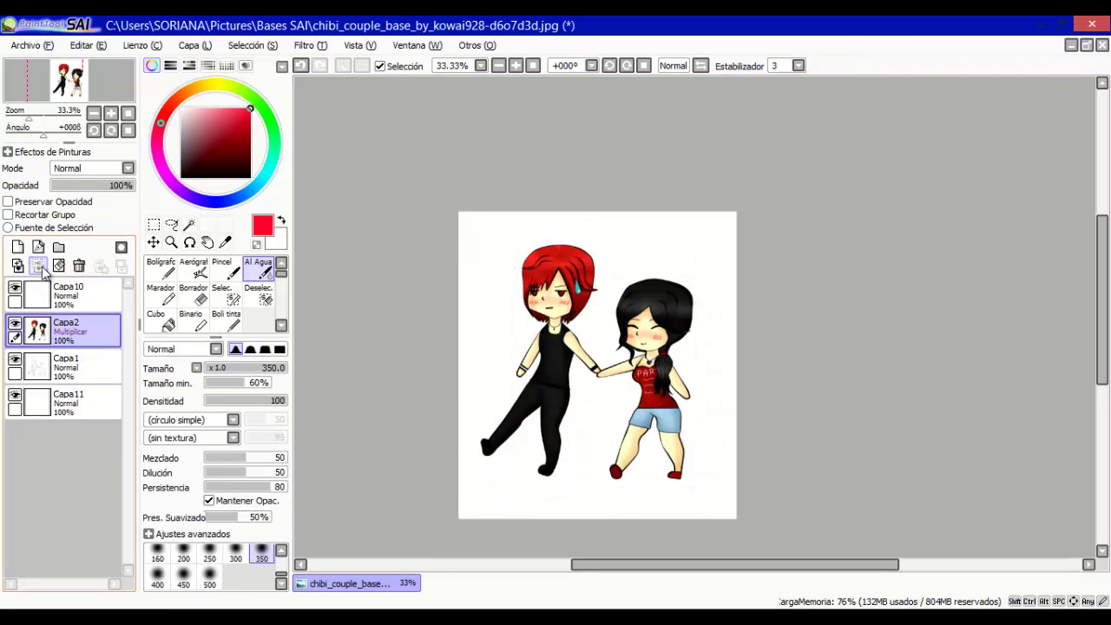
pyautogui.click(39, 266)
# Paint a red glow behind the couple on Capa11, and soften its edges with the size 120 Desenf. brush.
pyautogui.click(68, 365)
pyautogui.moveTo(625, 356)
pyautogui.mouseDown()
pyautogui.moveTo(694, 451)
pyautogui.moveTo(571, 268)
pyautogui.moveTo(599, 395)
pyautogui.mouseUp()
pyautogui.scroll(-2, 218, 295)
pyautogui.click(258, 320)
pyautogui.click(261, 554)
pyautogui.moveTo(512, 252)
pyautogui.mouseDown()
pyautogui.moveTo(621, 302)
pyautogui.moveTo(710, 448)
pyautogui.mouseUp()
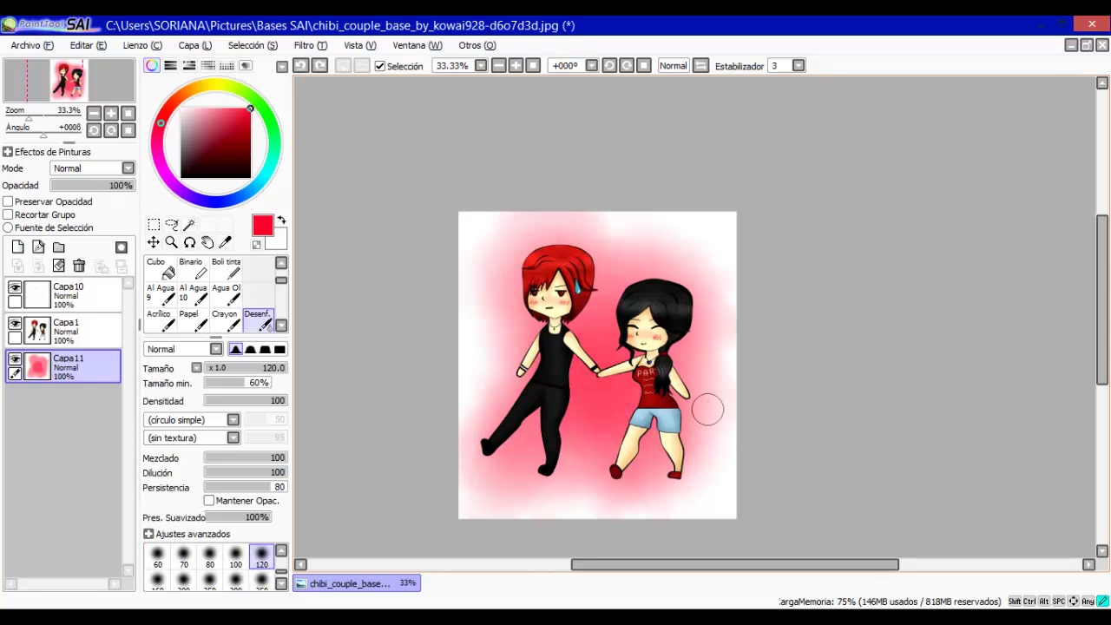
# Paint a light blue tint around the red glow on Capa11 with Al Agua, and blend it in with the size 120 Desenf. brush.
pyautogui.click(257, 183)
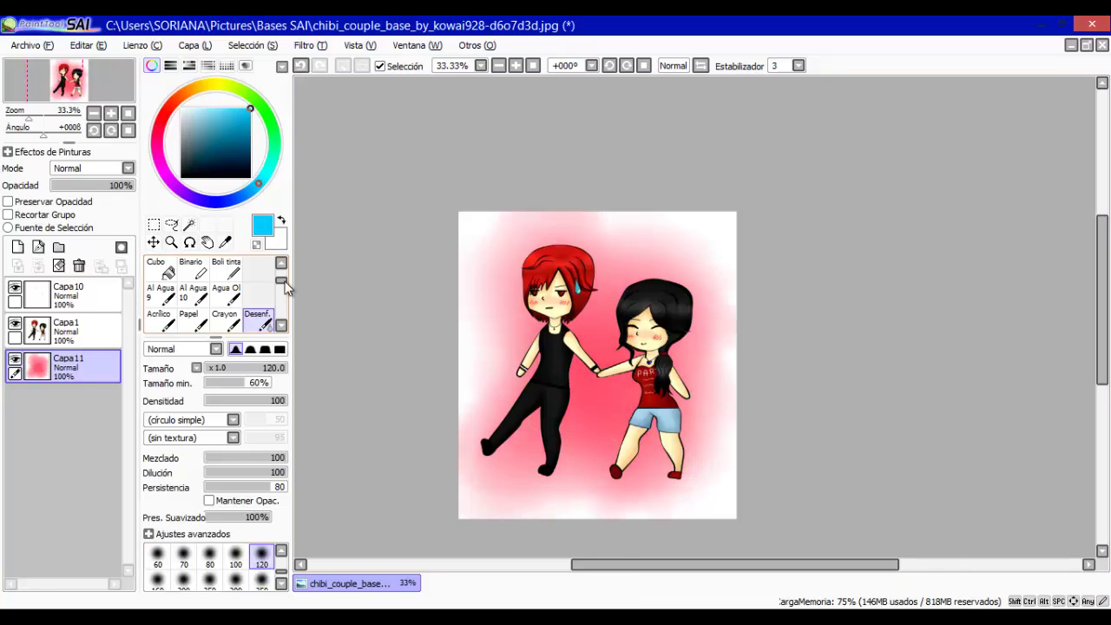
pyautogui.click(260, 264)
pyautogui.moveTo(431, 331); pyautogui.dragTo(686, 243)
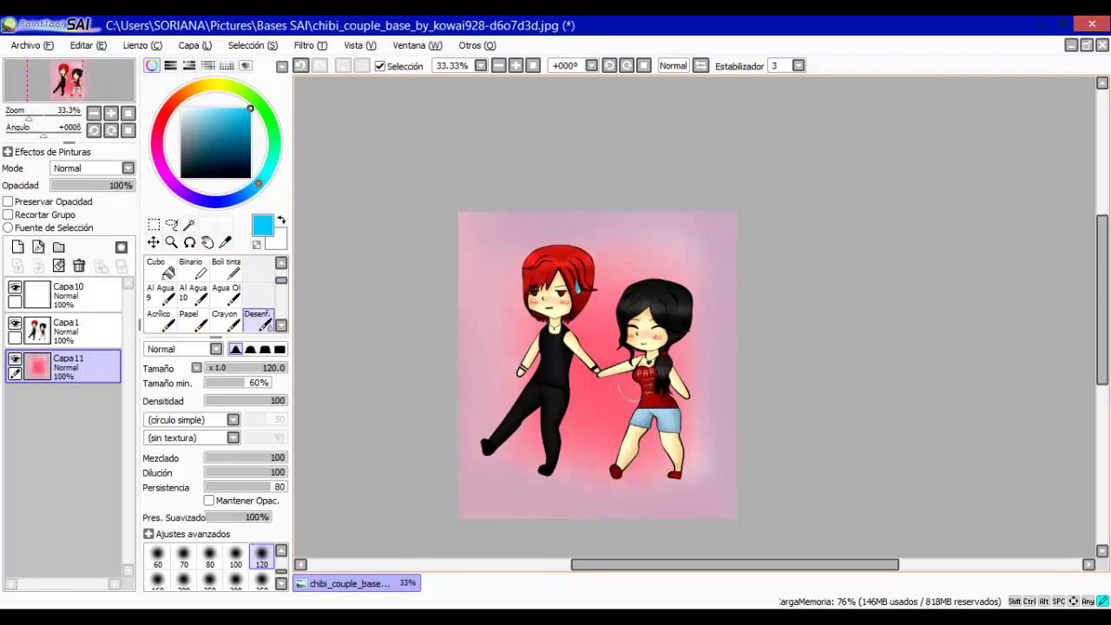
pyautogui.hotkey('ctrl', 'z')
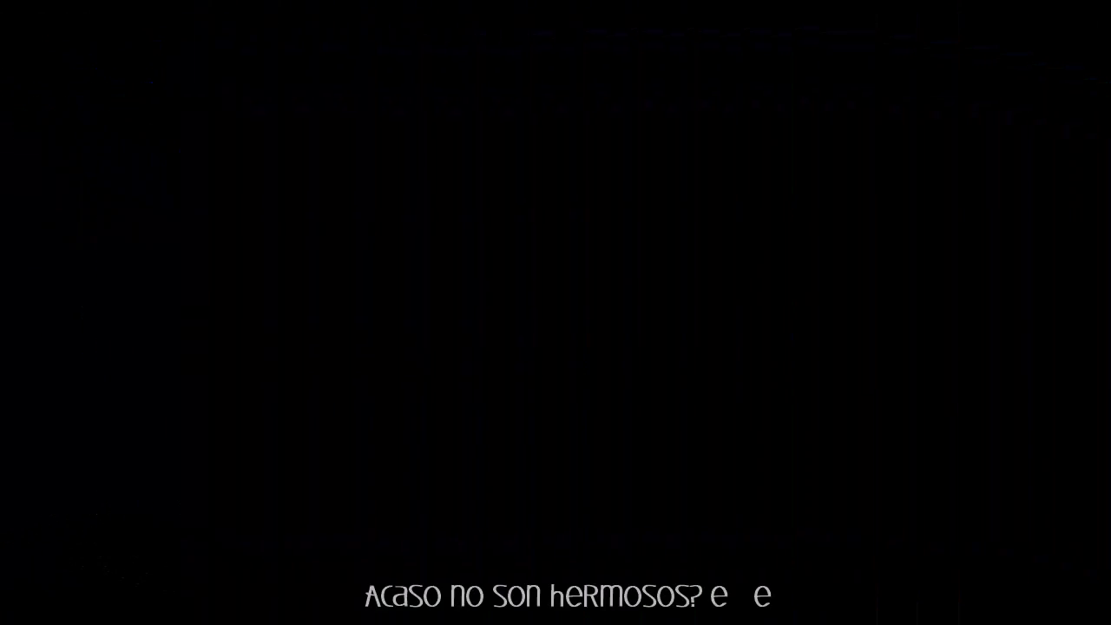